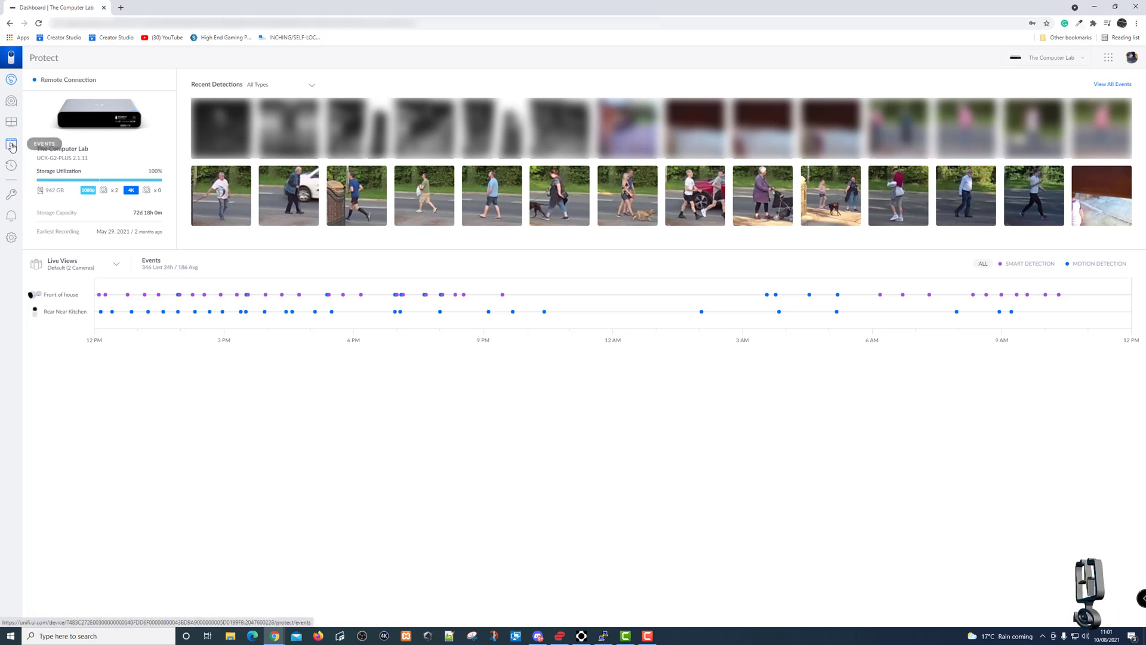
Open the Events list of recorded camera detections in the Protect sidebar.
left_click(12, 146)
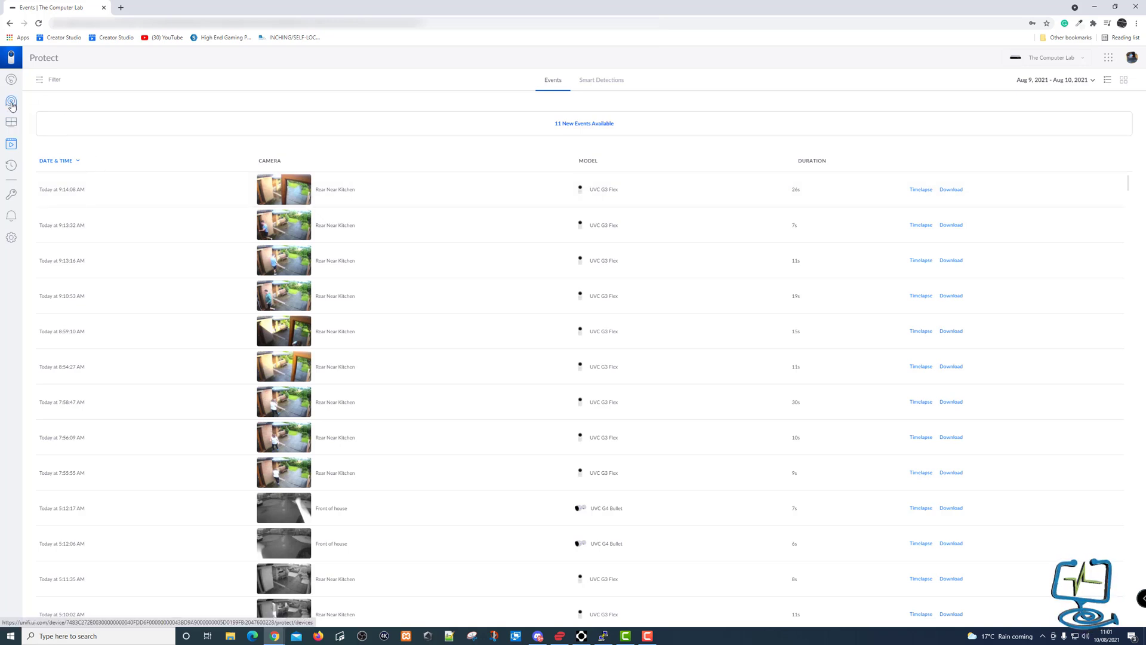
Open the Front of house timelapse and scroll the timeline back to Aug 09 around 7:23pm.
left_click(10, 167)
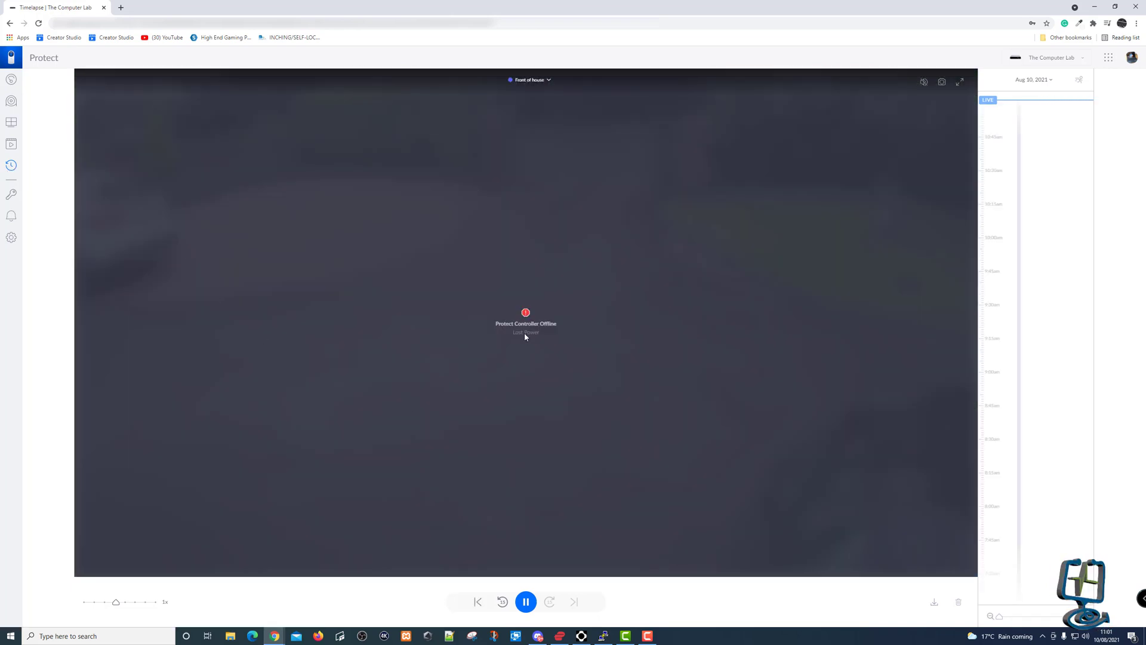
scroll(1038, 306, "down", 3)
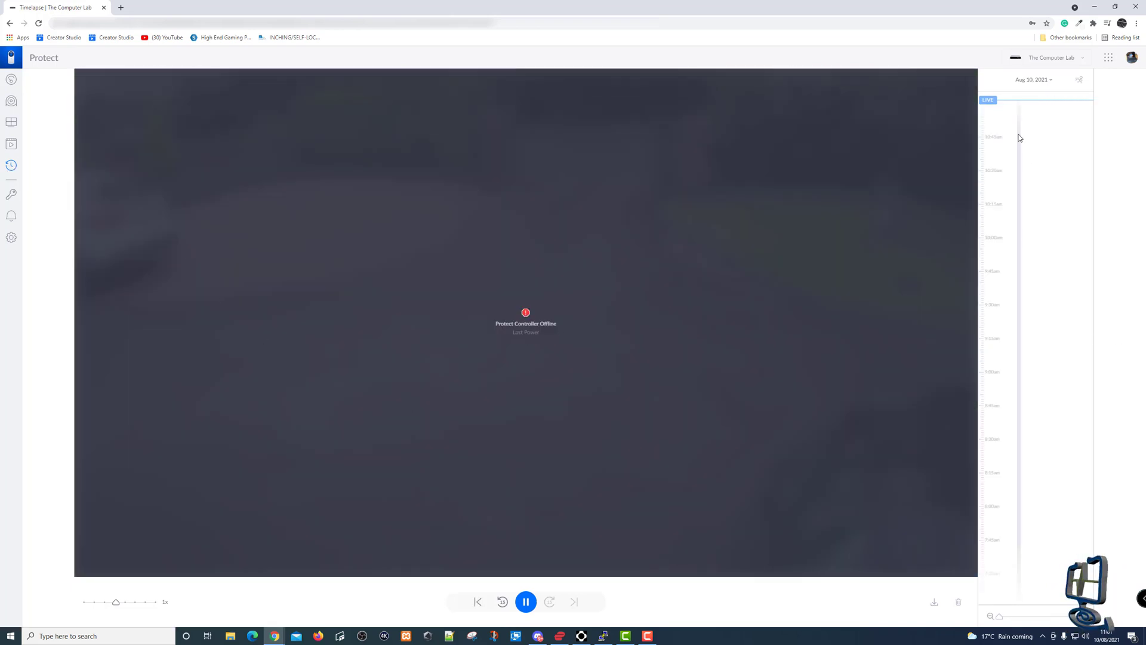
scroll(1025, 262, "down", 5)
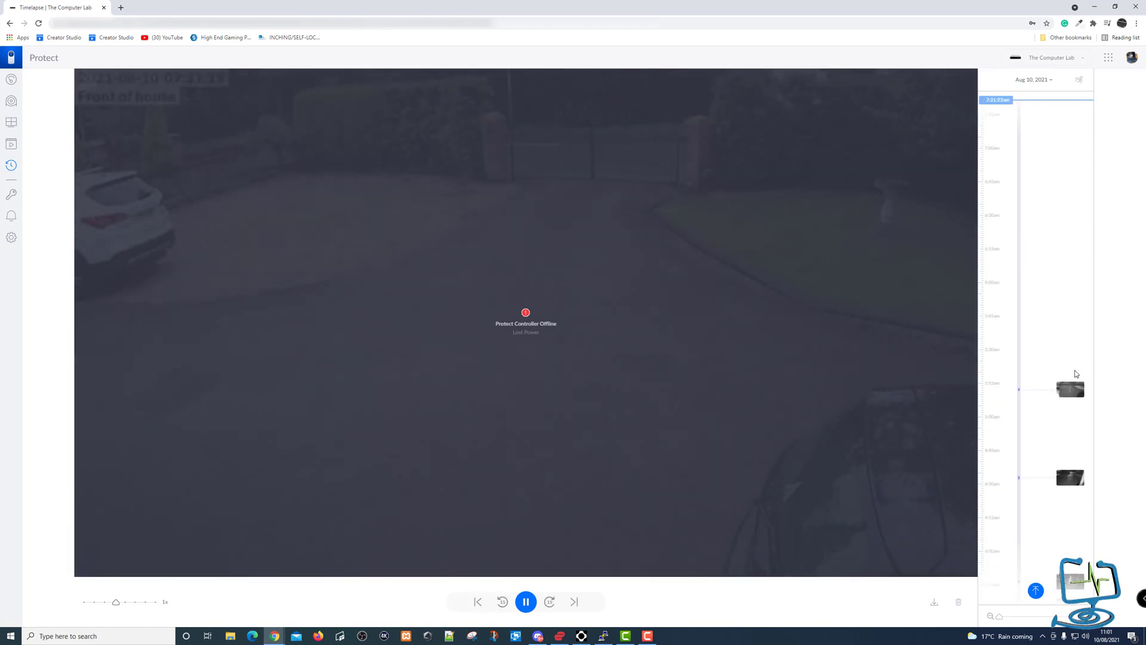
scroll(984, 340, "down", 4)
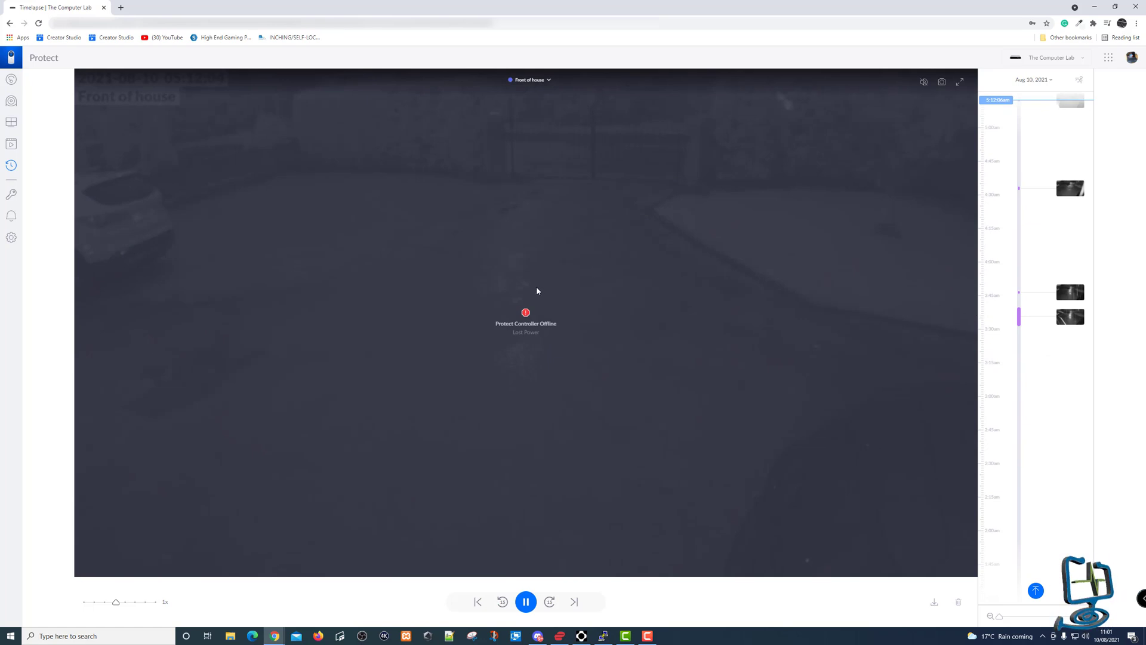
scroll(1033, 303, "down", 3)
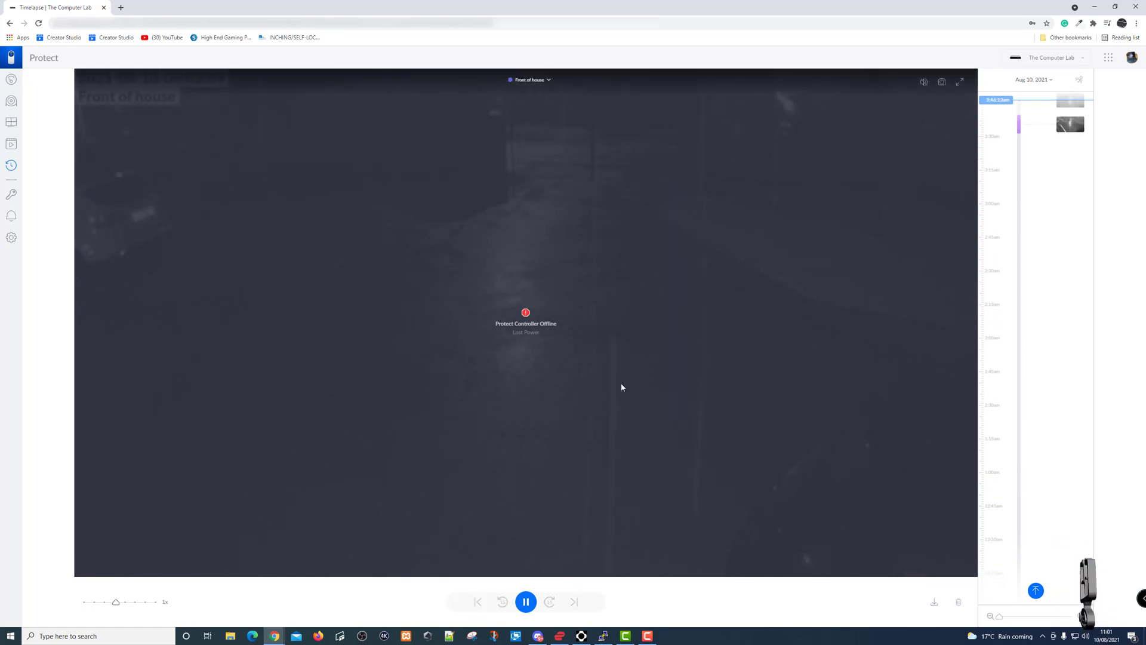
scroll(1025, 399, "down", 15)
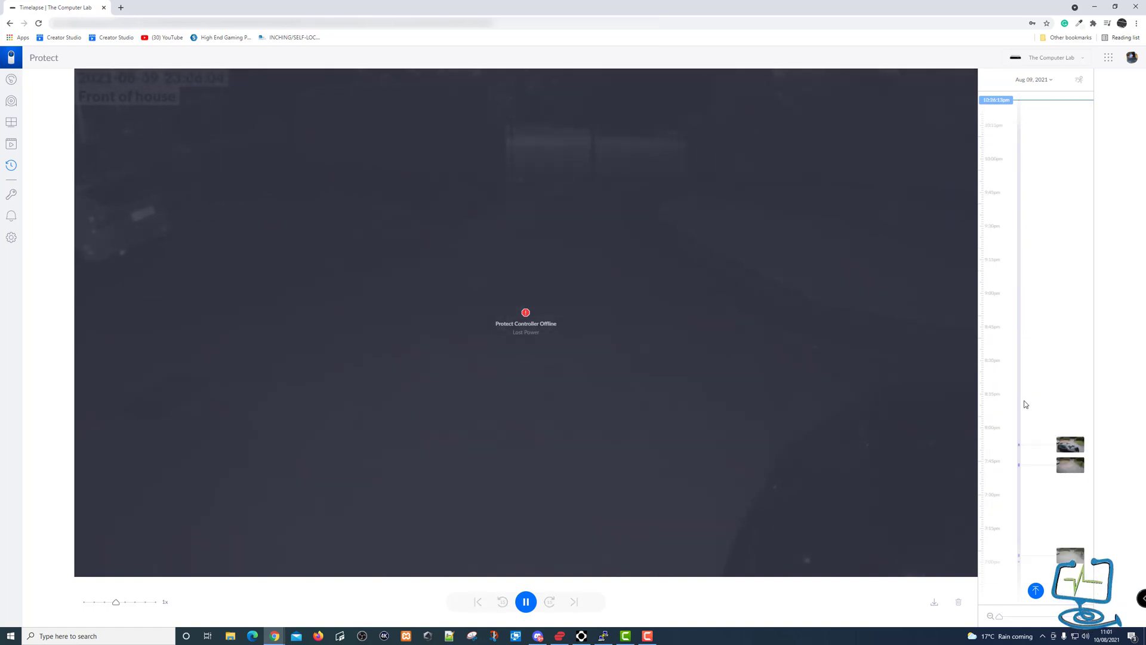
scroll(1066, 214, "down", 3)
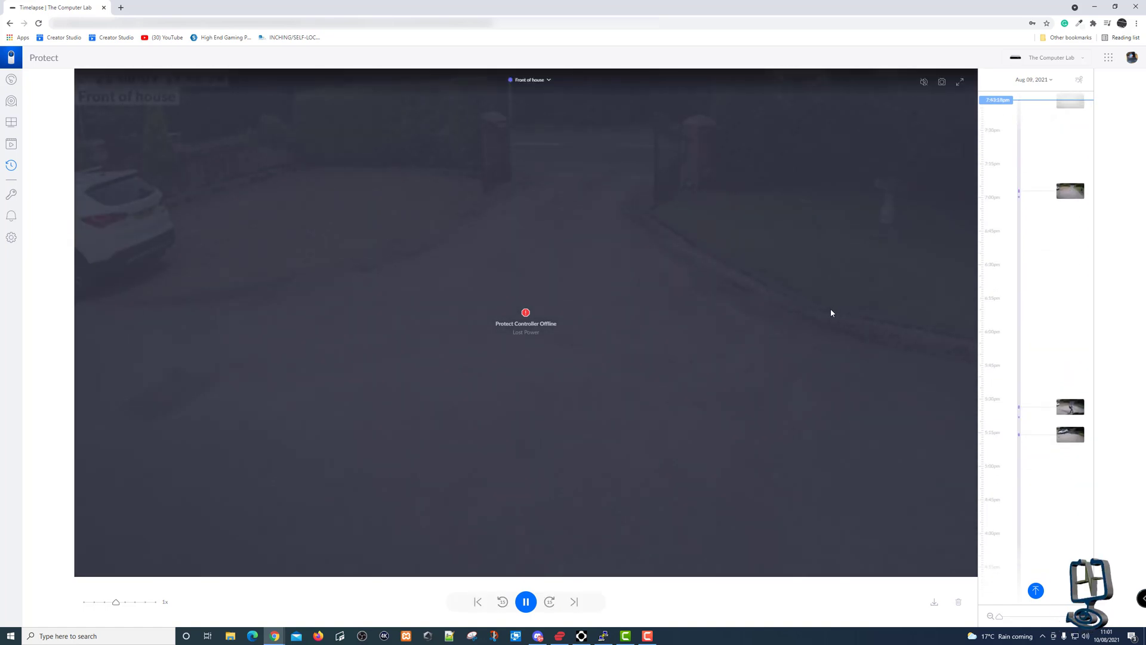
scroll(1002, 281, "up", 10)
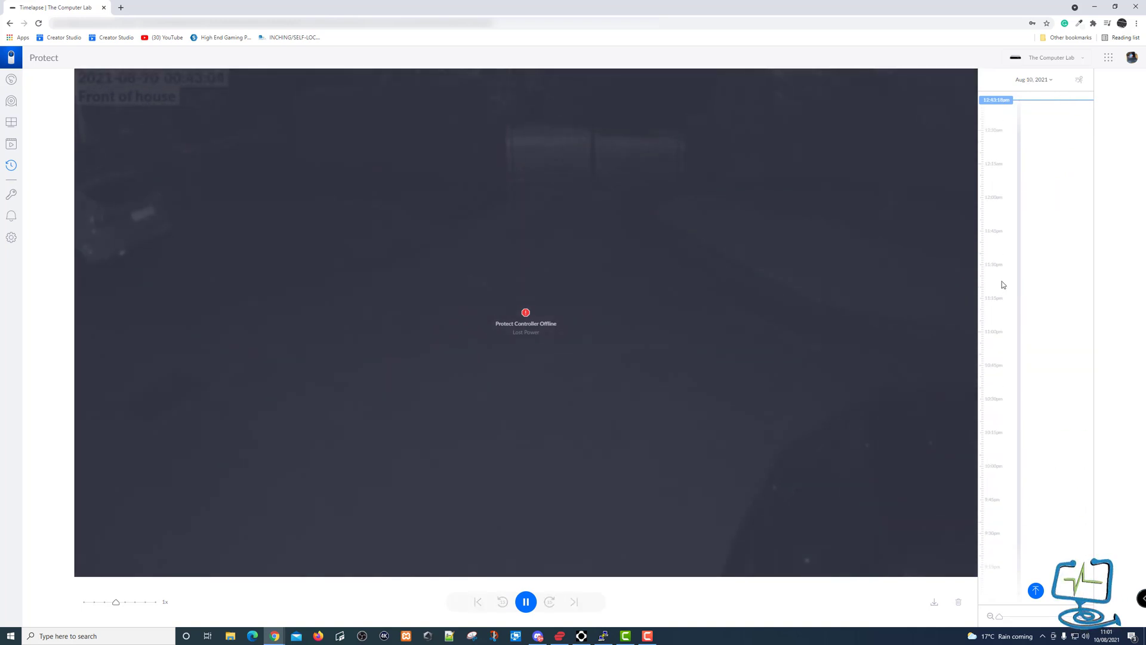
scroll(1003, 285, "down", 10)
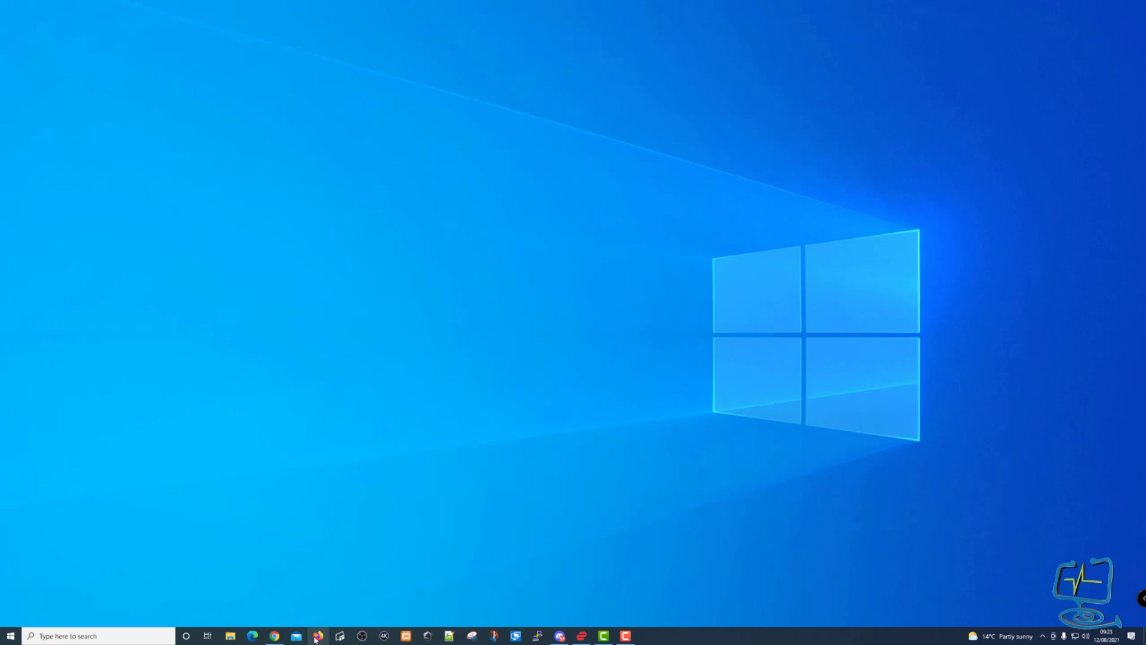
Switch from the Protect app window to a new Firefox window from the taskbar.
left_click(317, 637)
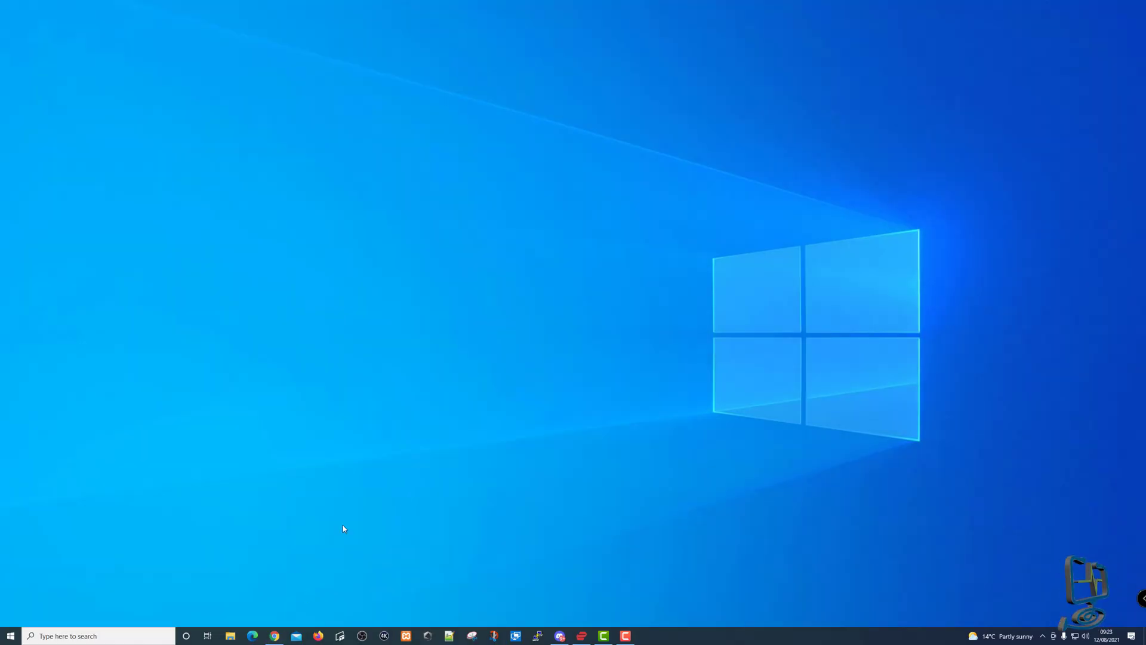
left_click(318, 636)
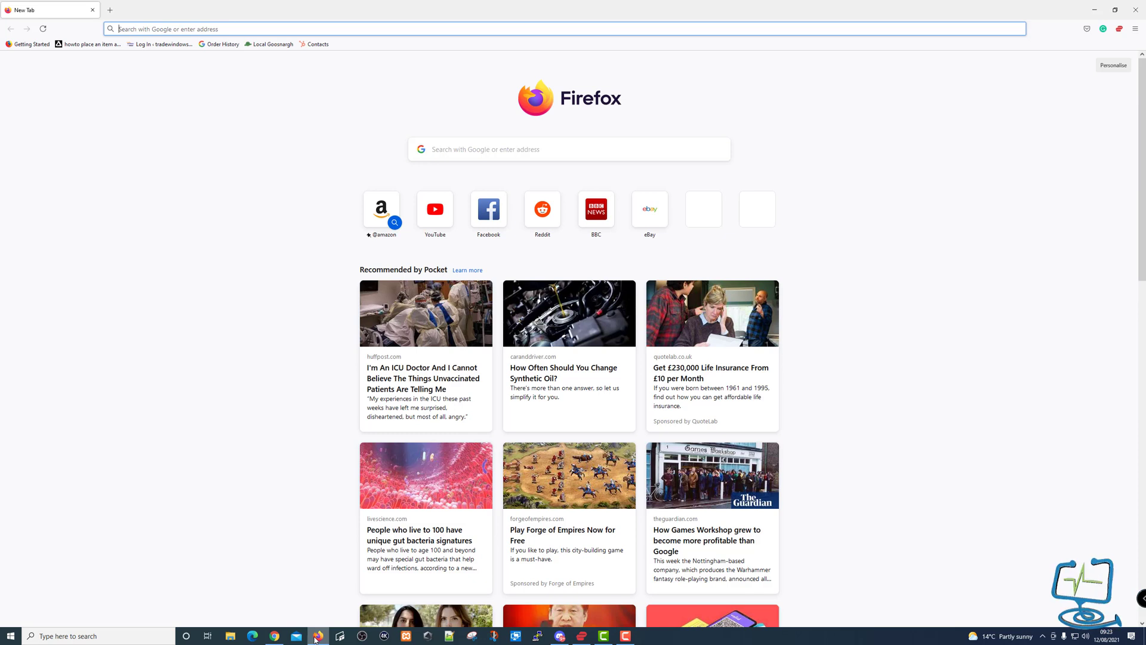
Search Google for 'unifi protect controller offline lost power' and open the r/Ubiquiti Reddit thread.
type("unifi contr")
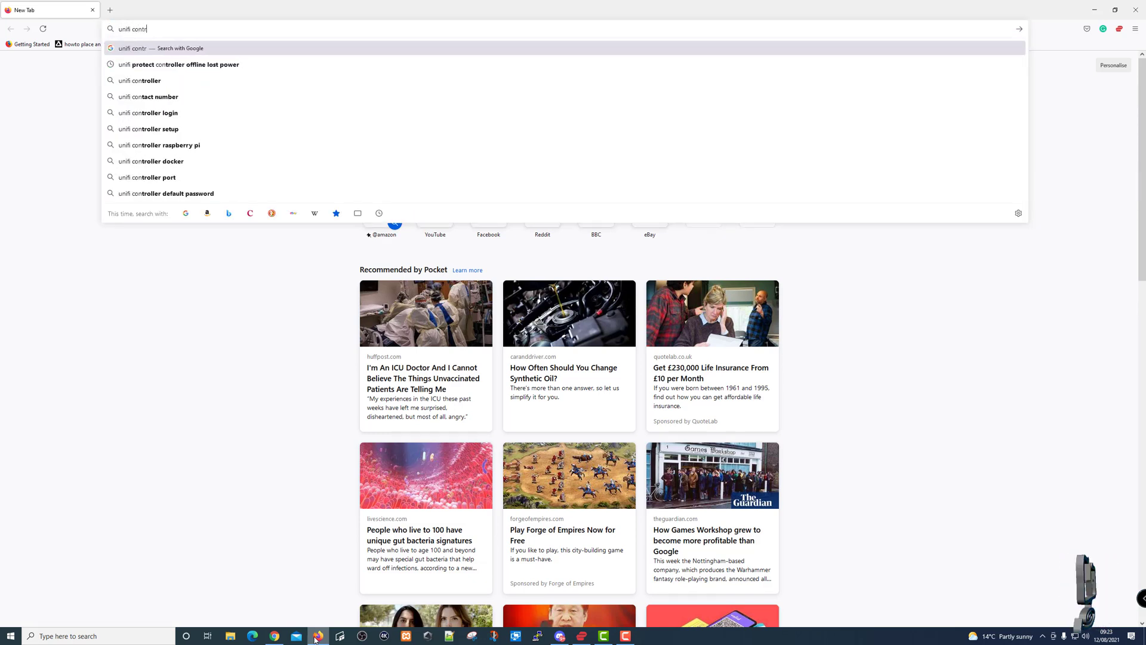
type("oller lost")
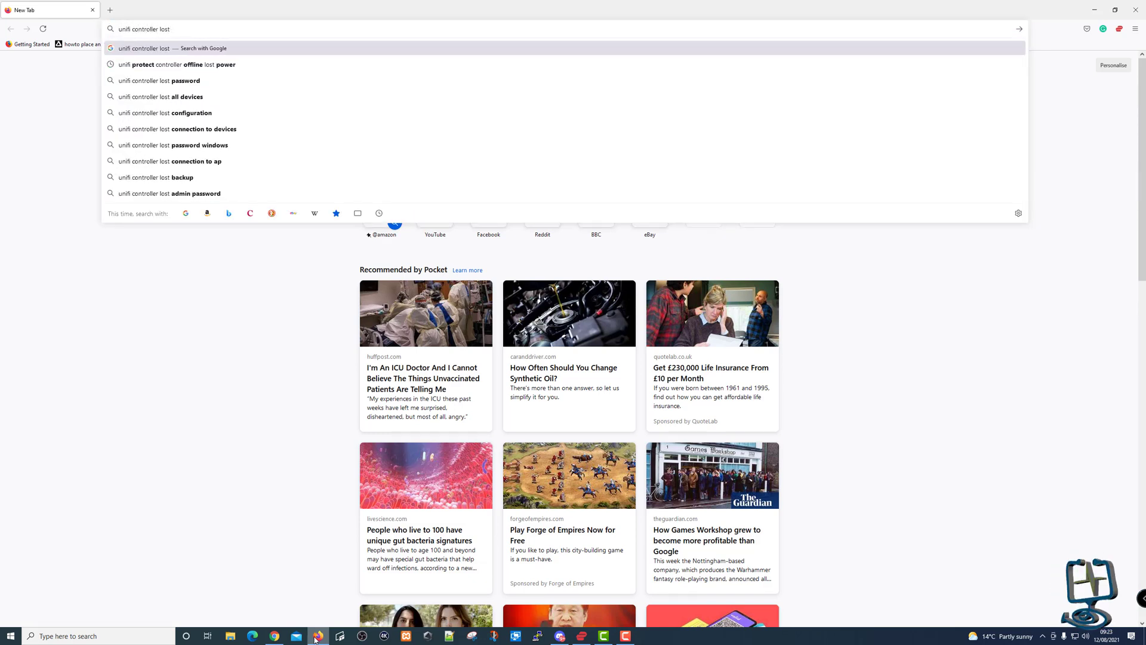
type(" power")
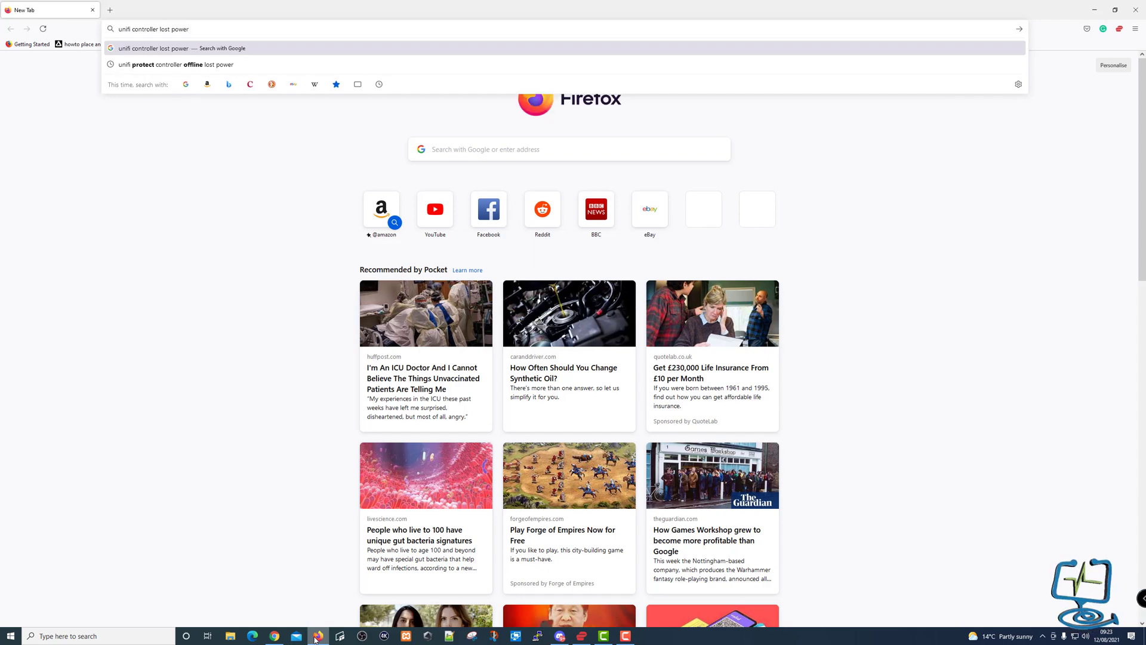
key("Down")
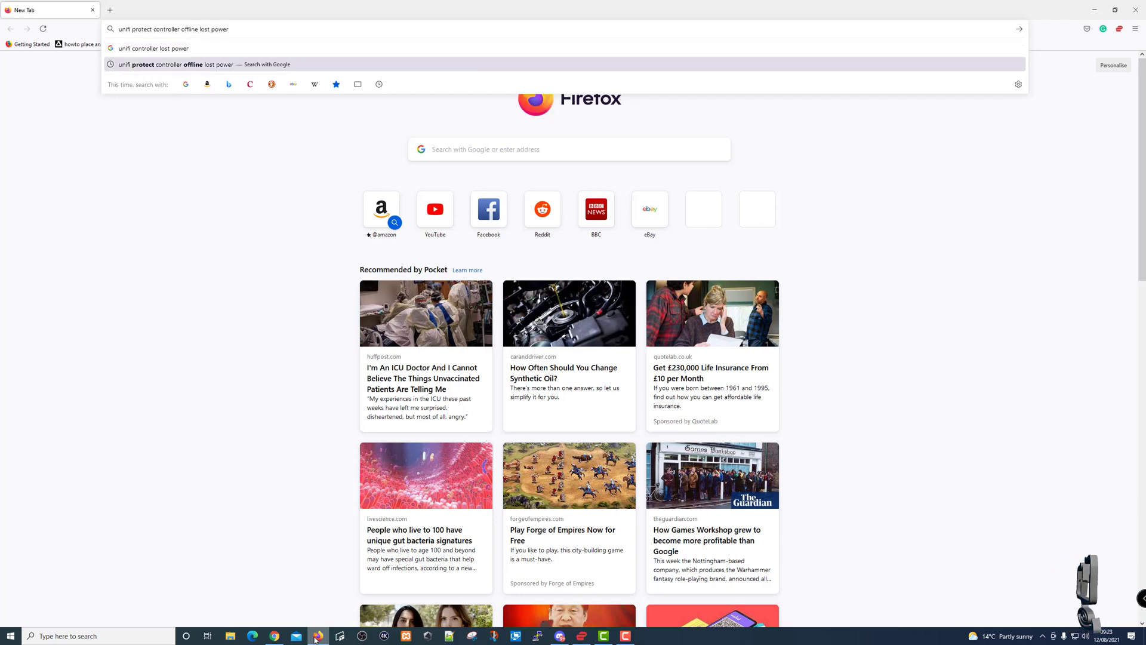
key("Return")
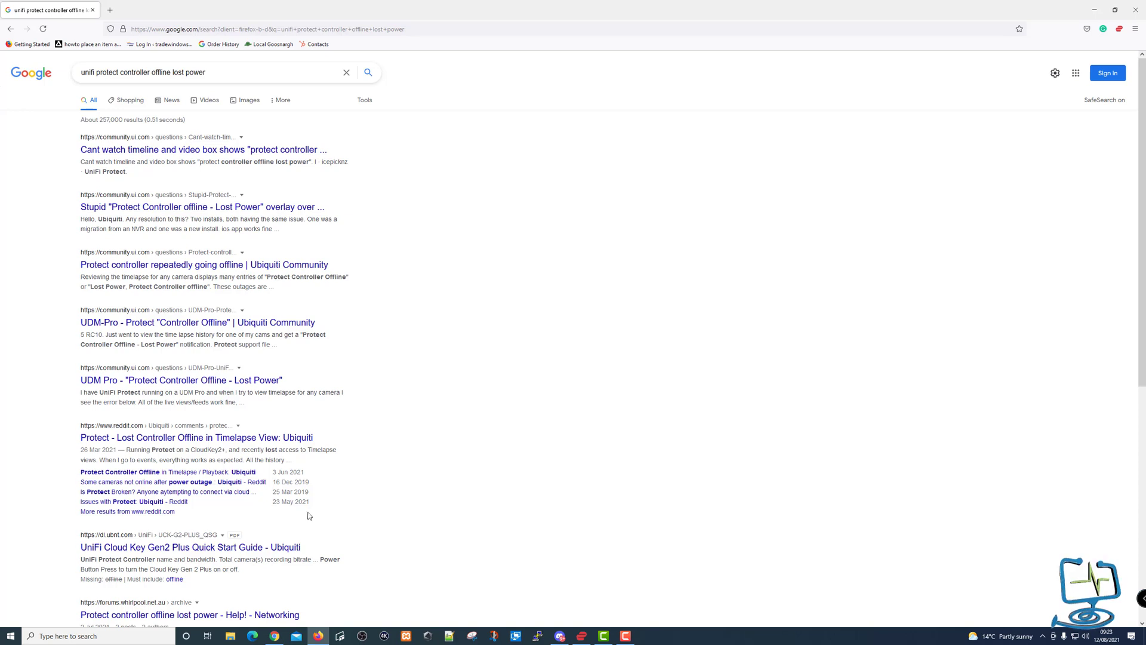
left_click(202, 440)
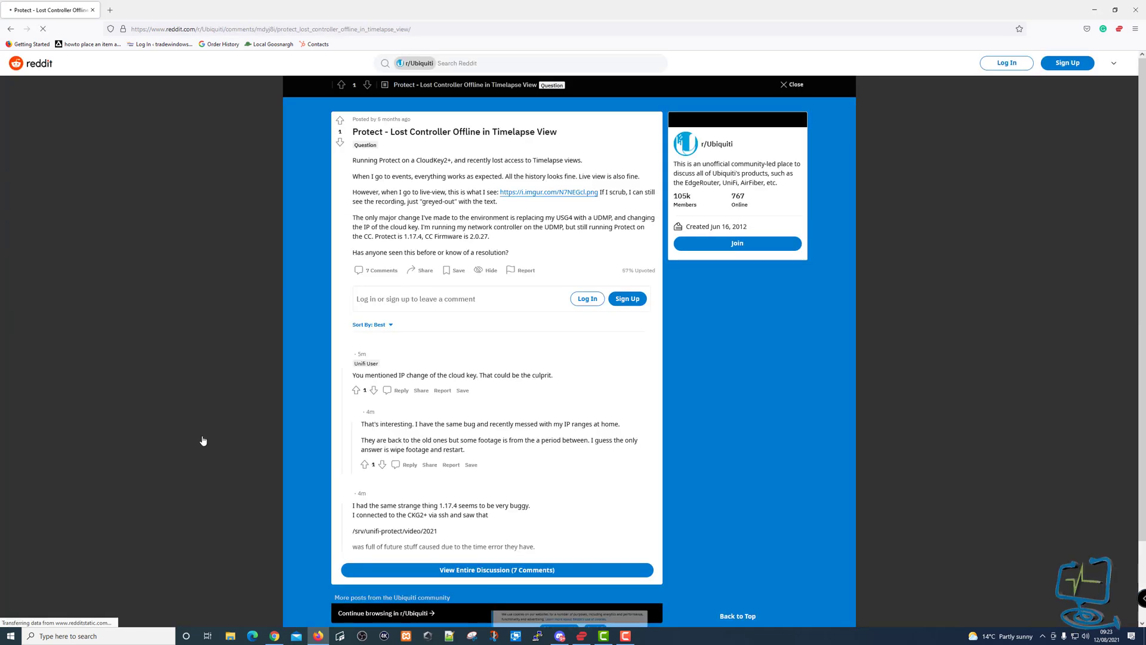
Accept Reddit's cookie notice and expand the entire comment discussion.
scroll(507, 495, "down", 3)
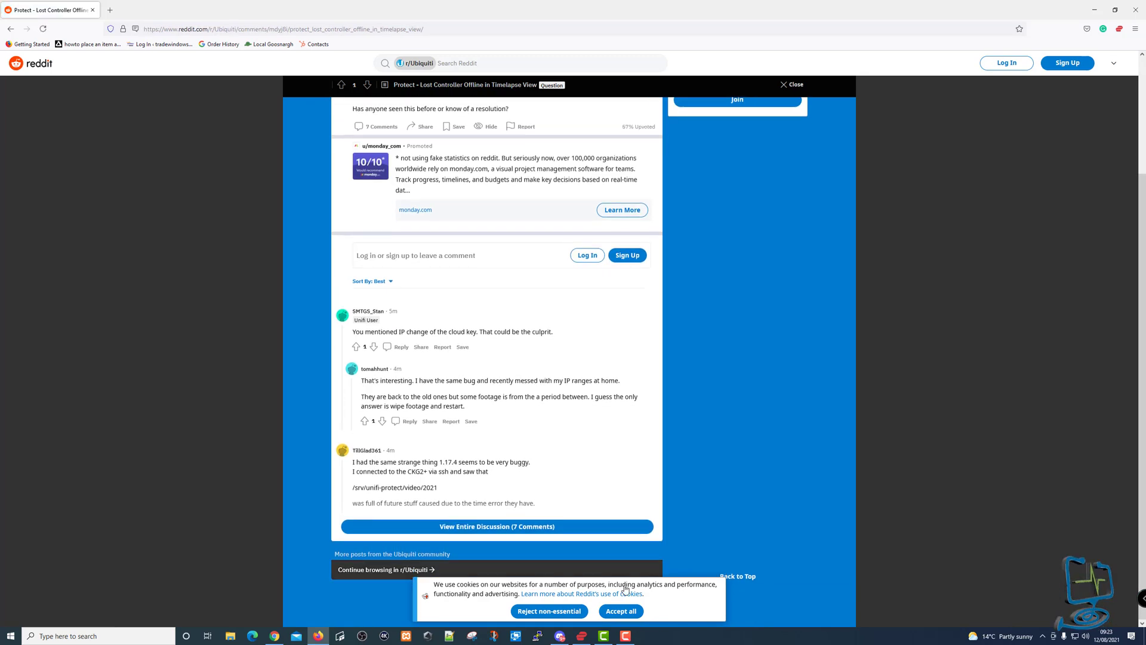
left_click(624, 610)
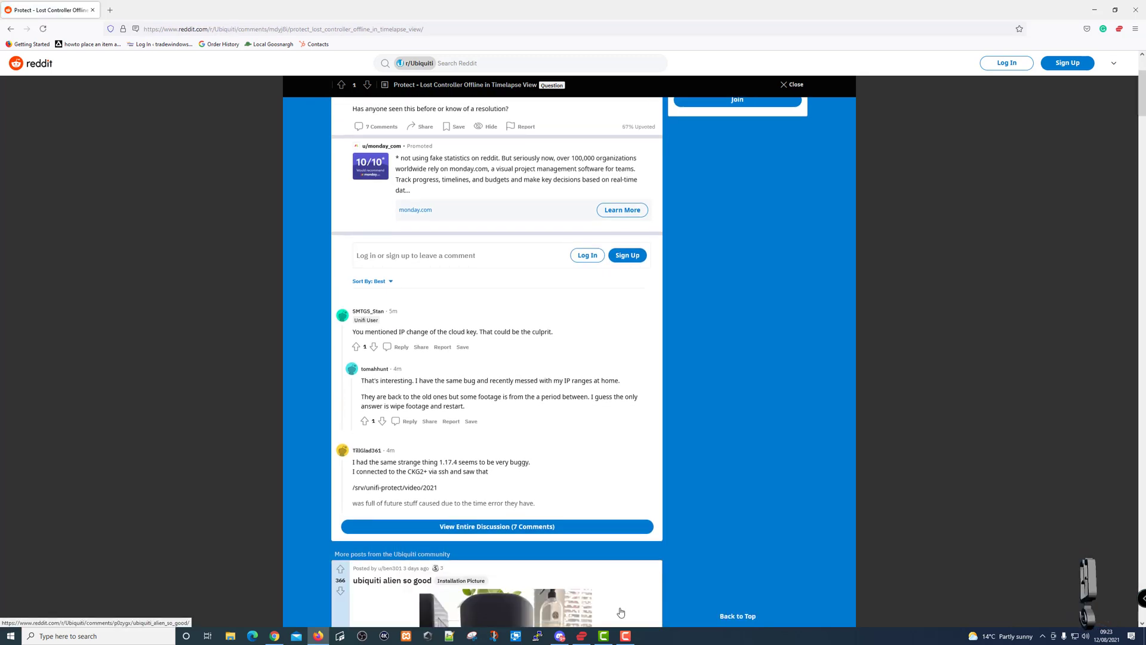
scroll(486, 434, "up", 3)
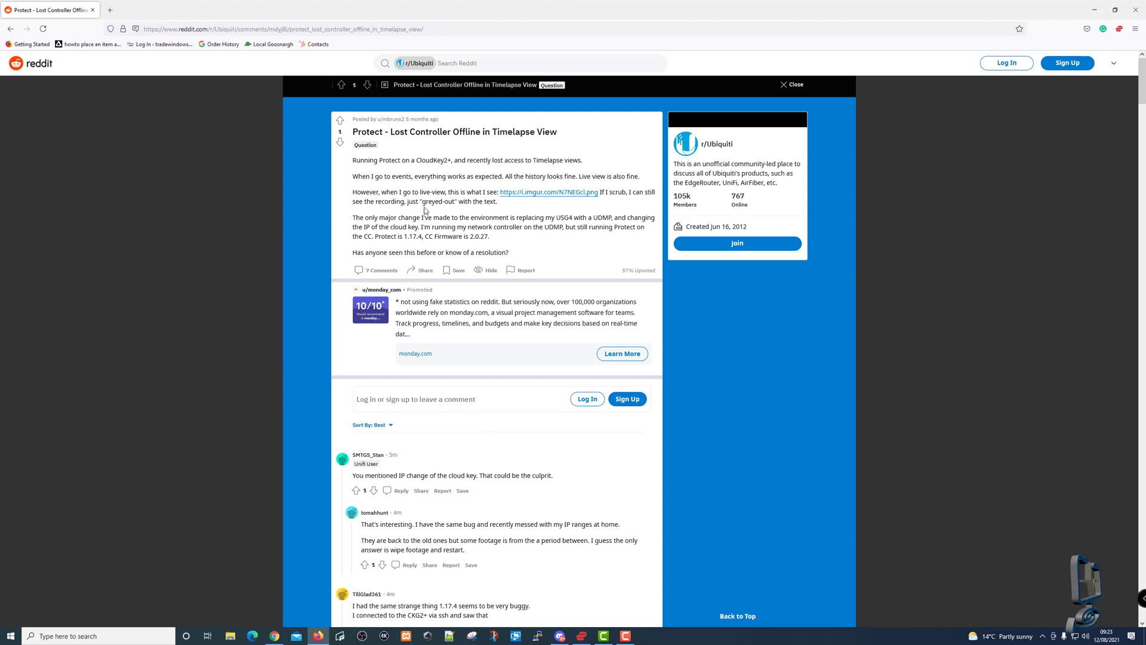
scroll(502, 468, "down", 3)
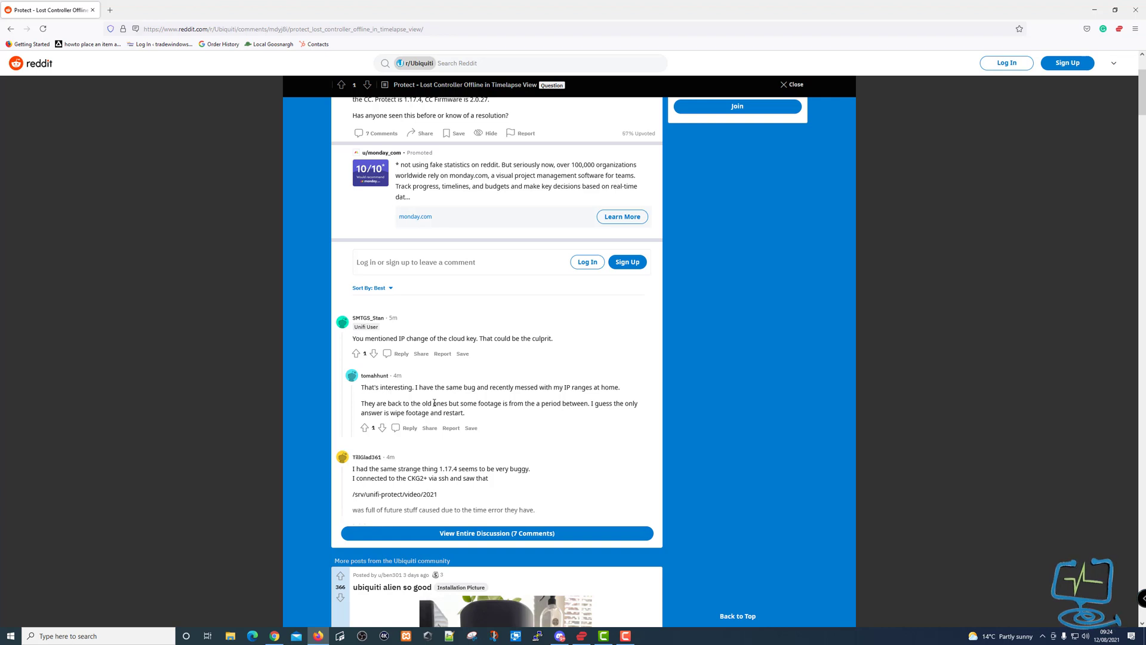
left_click(489, 530)
scroll(460, 466, "down", 3)
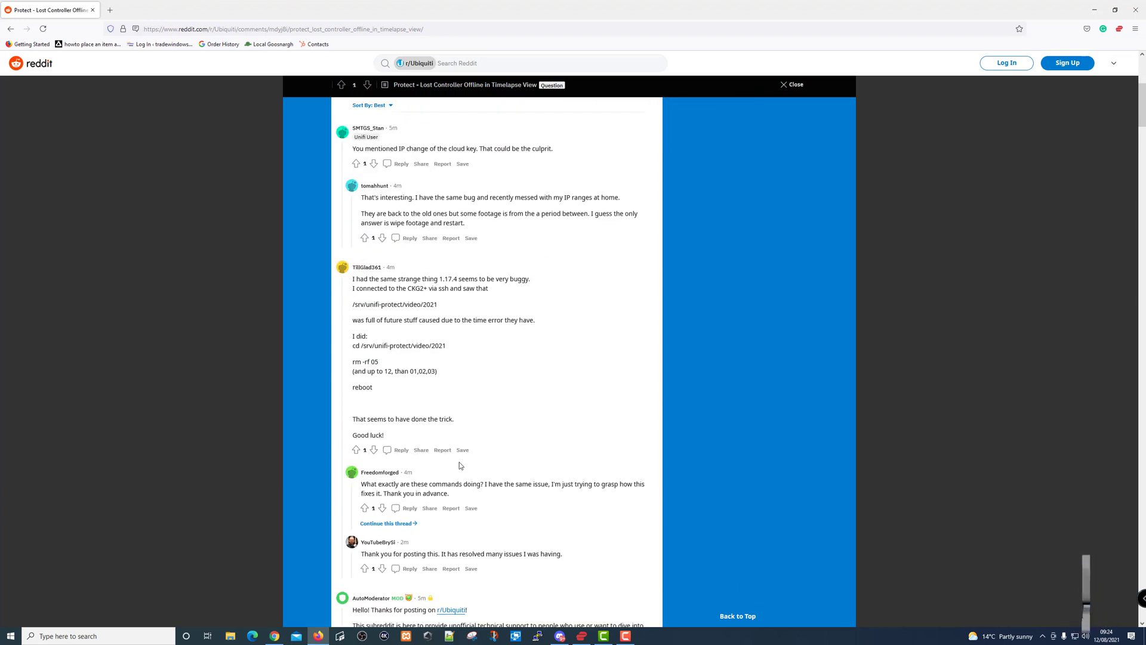
scroll(378, 329, "down", 2)
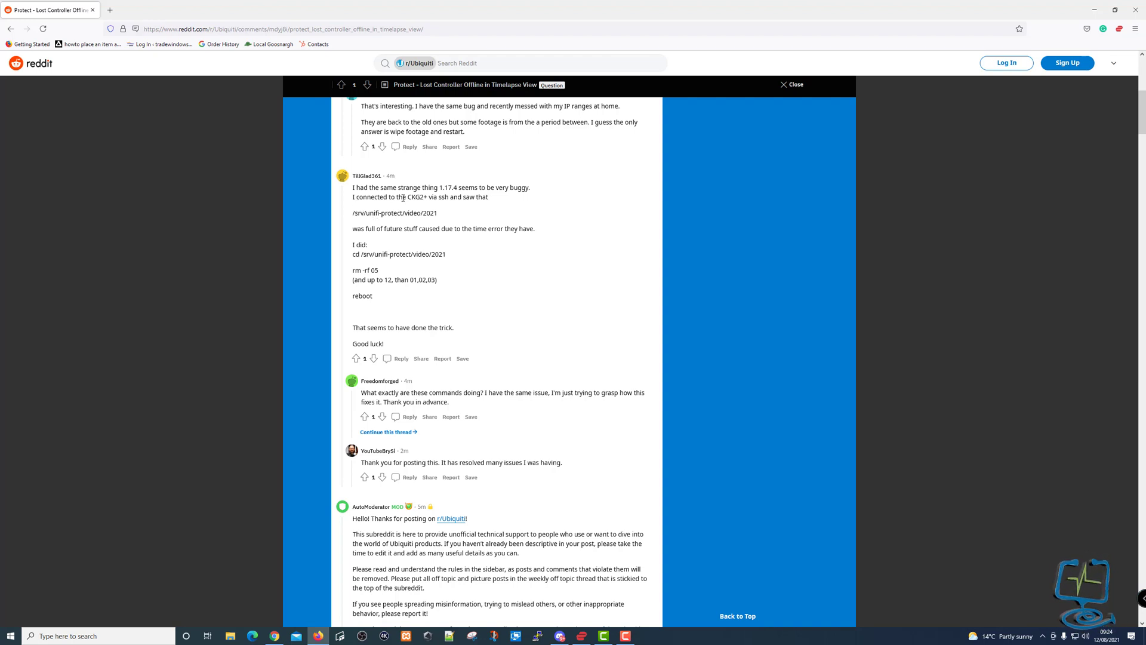
Highlight the cd /srv/unifi-protect/video/2021 and rm -rf 05 commands, then return to Google results.
left_click_drag(353, 213, 440, 215)
left_click(375, 233)
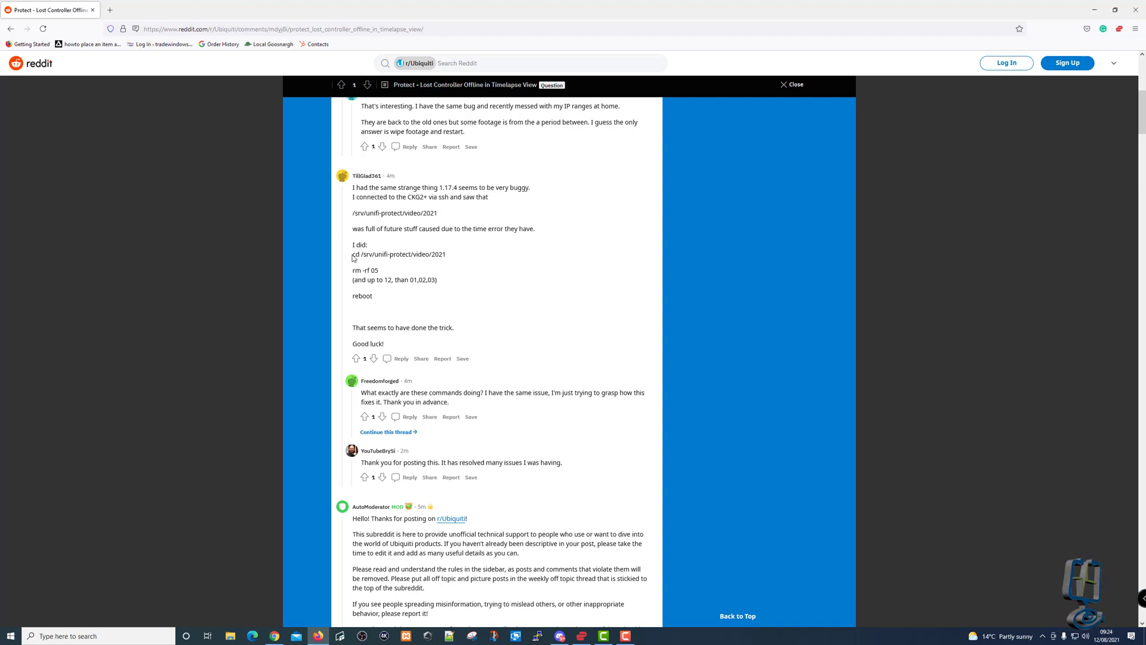
left_click_drag(352, 254, 450, 259)
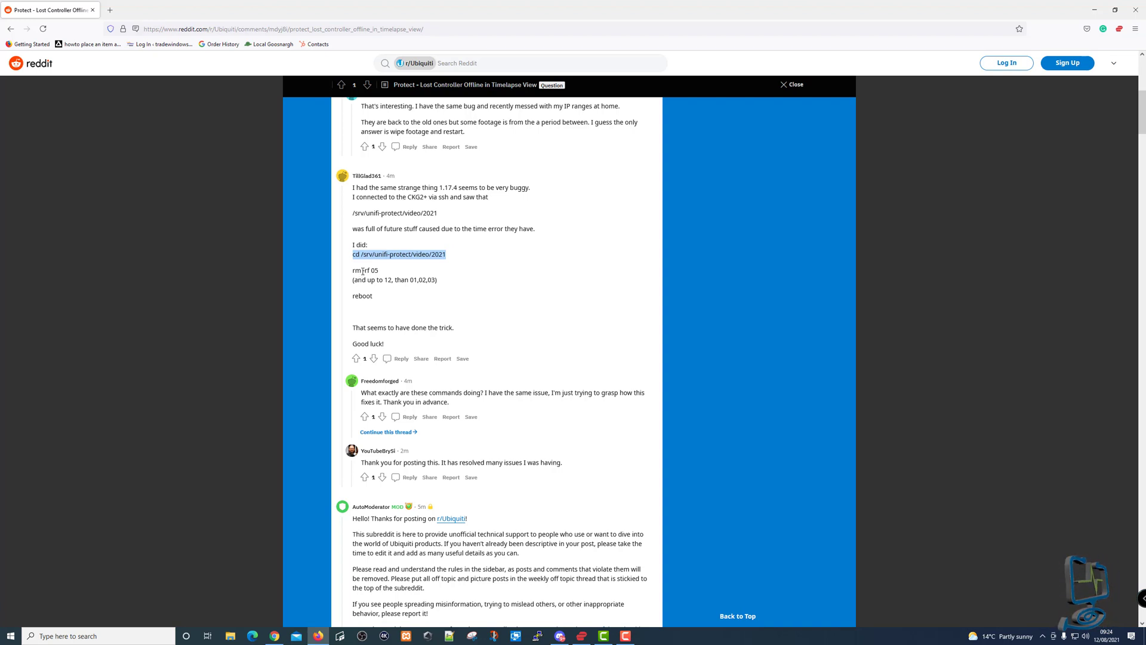
left_click_drag(353, 272, 380, 272)
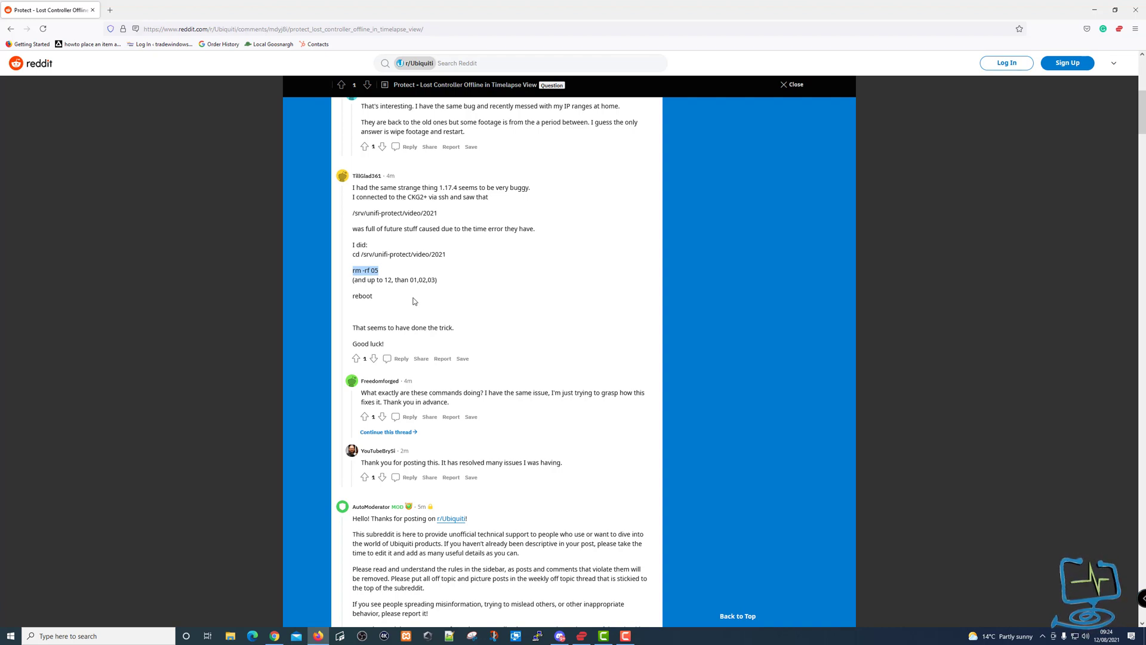
left_click(10, 29)
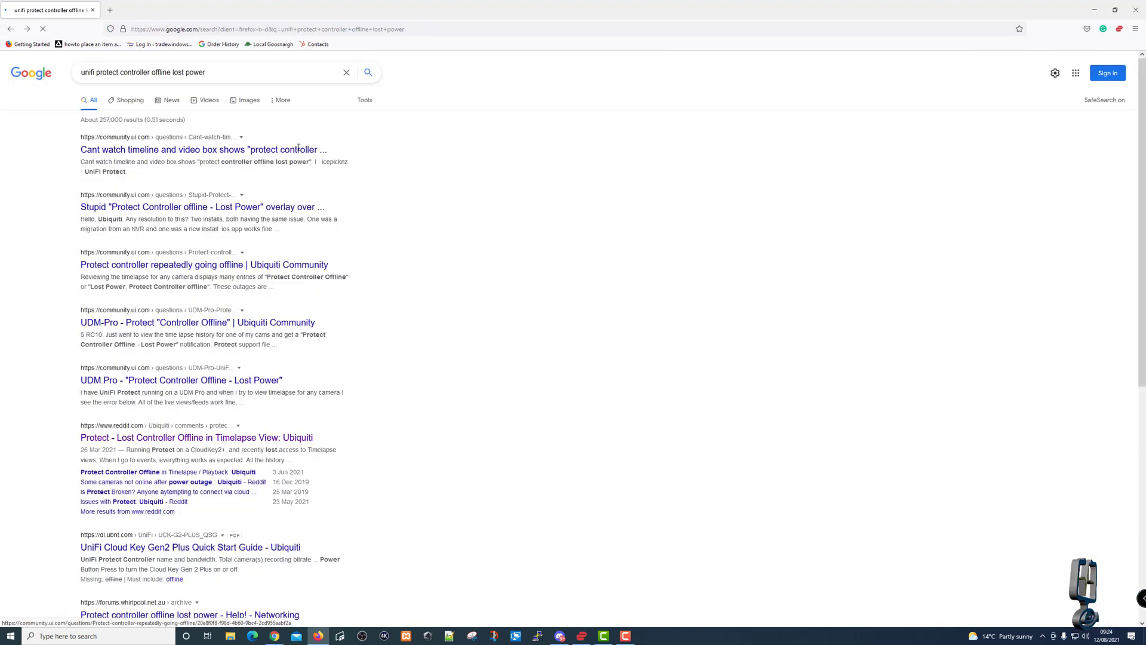
Open the Ubiquiti Community thread on the unwatchable timeline, accept cookies and zoom in.
left_click(200, 151)
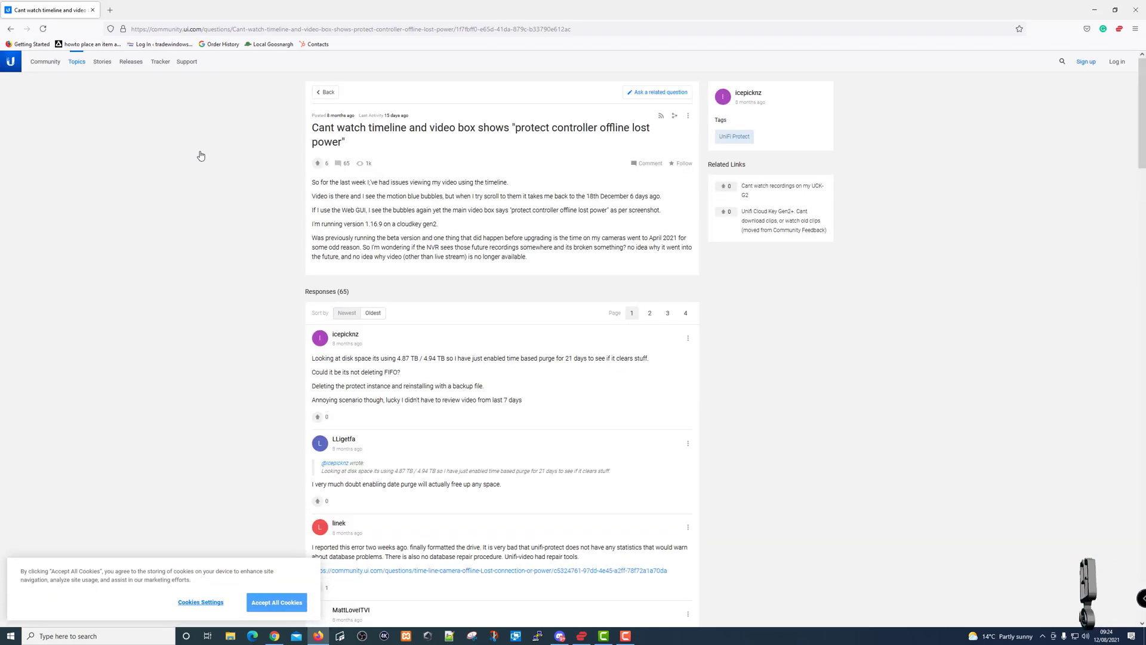
left_click(289, 603)
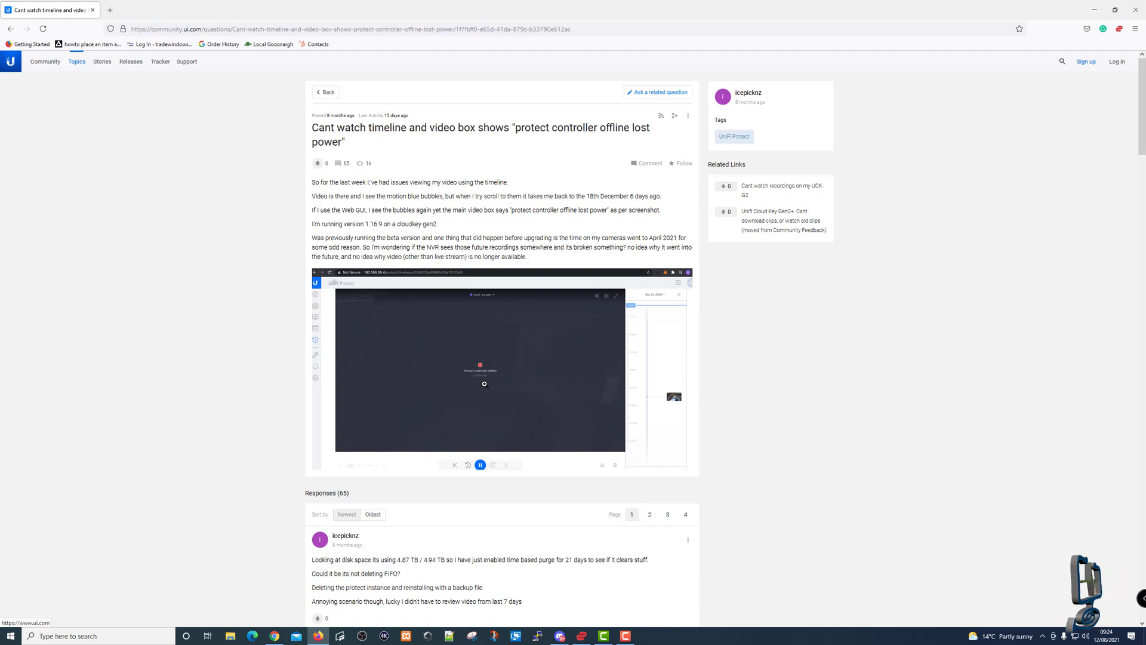
key("ctrl+plus")
key("ctrl+plus")
key("ctrl+plus")
Read down through the forum replies, then close Firefox.
scroll(547, 339, "down", 3)
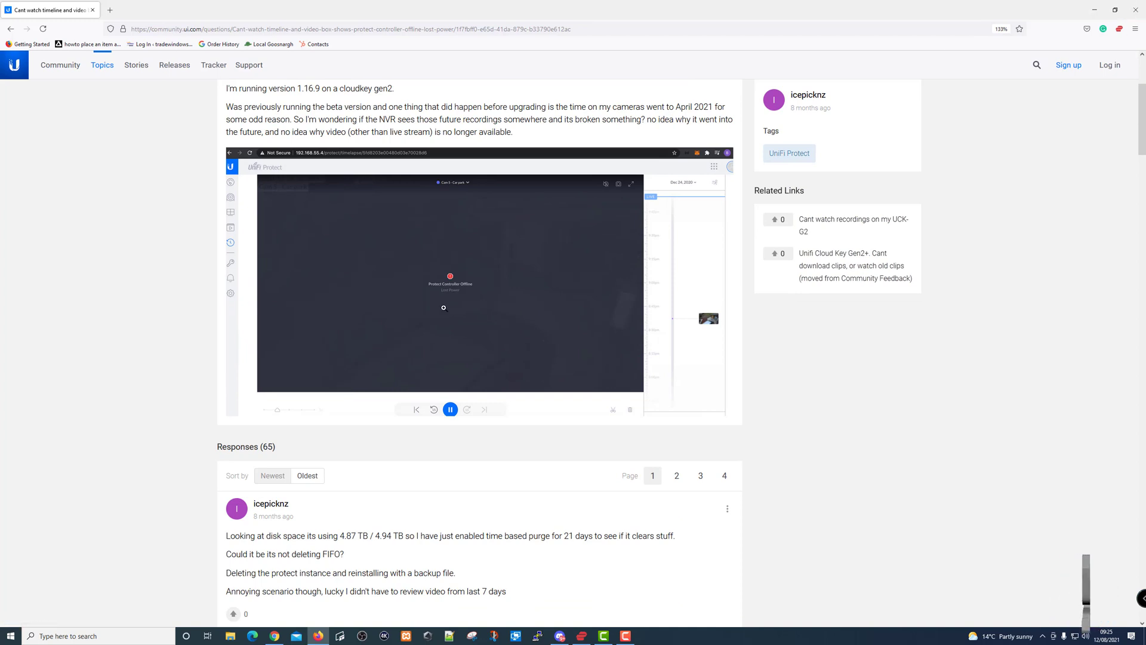
scroll(444, 308, "down", 4)
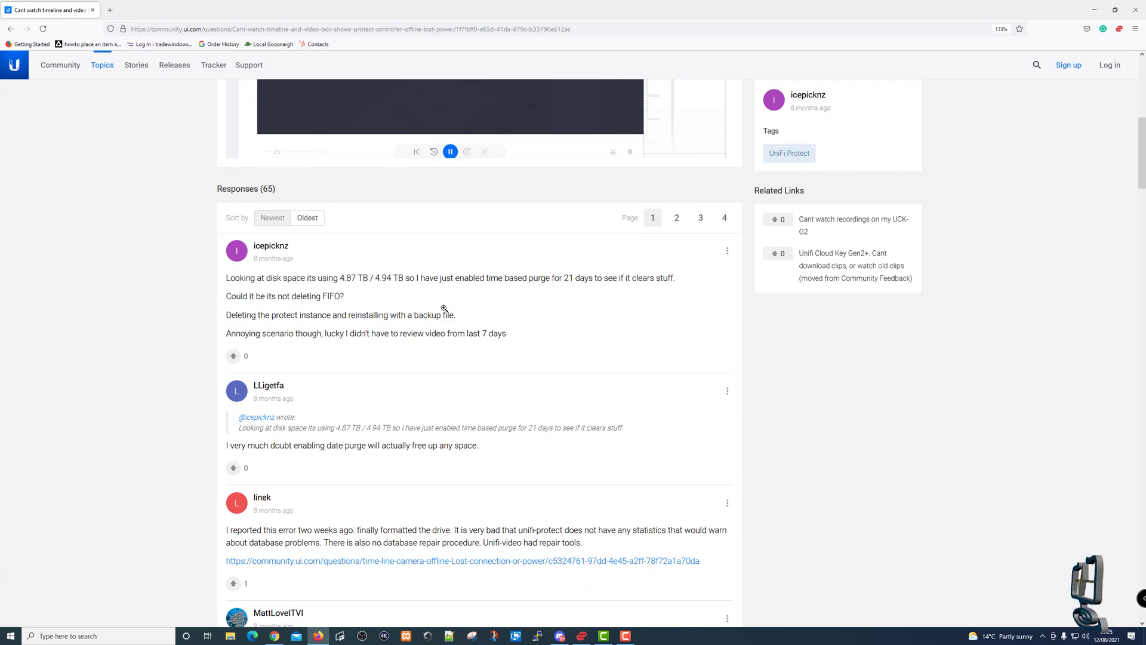
scroll(443, 307, "down", 8)
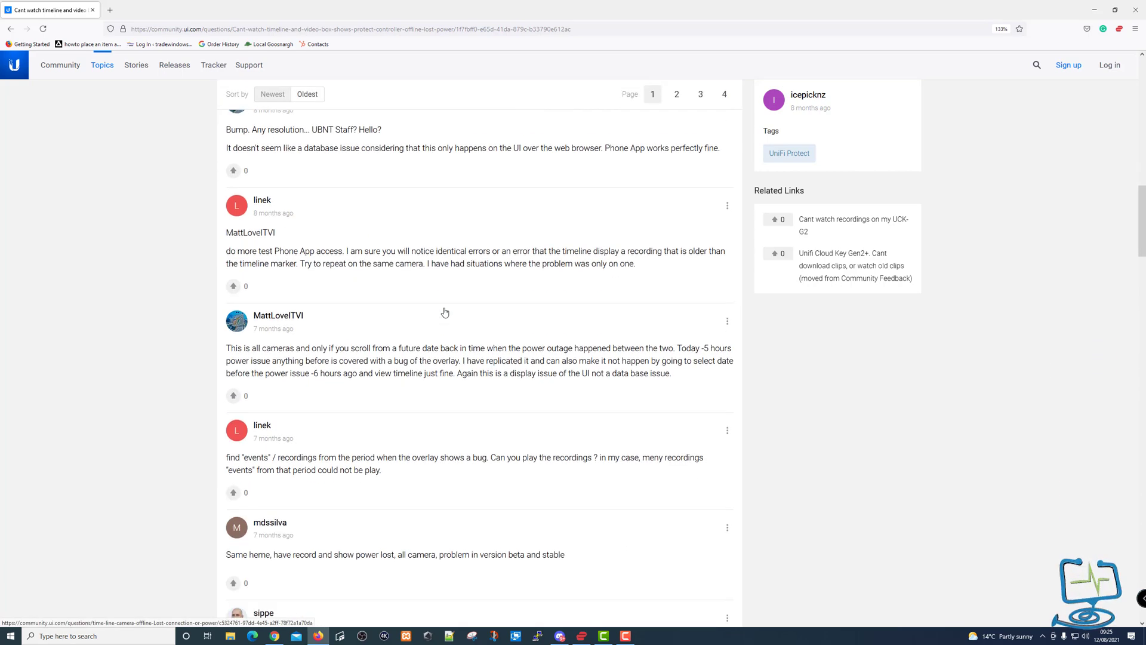
scroll(445, 312, "down", 4)
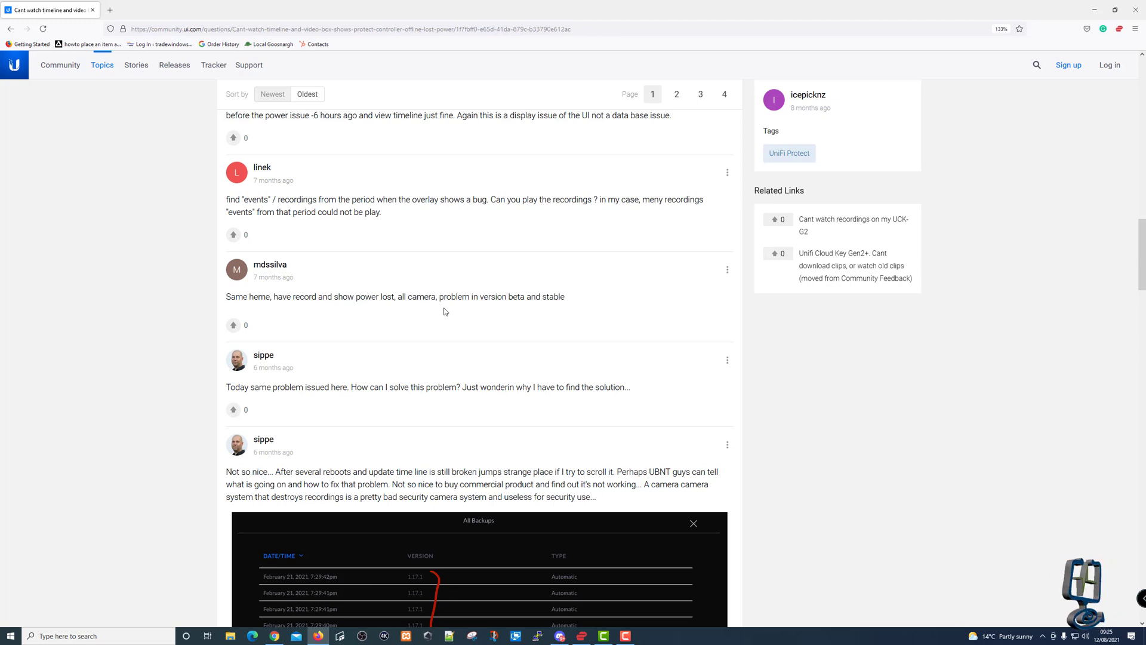
scroll(445, 311, "down", 4)
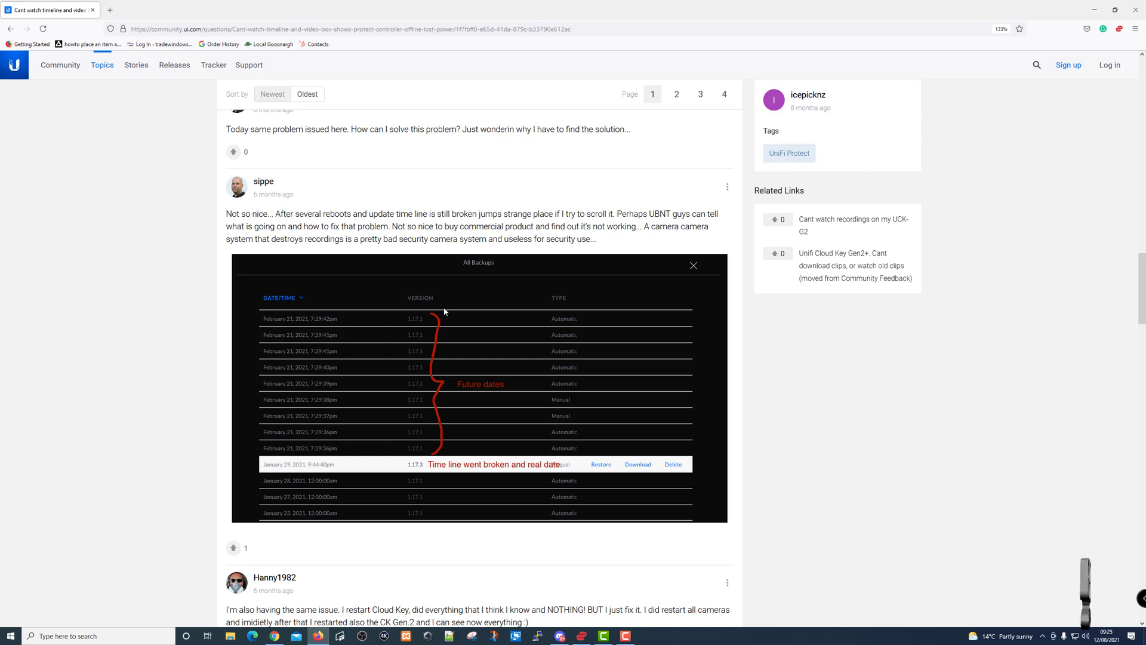
scroll(444, 311, "down", 4)
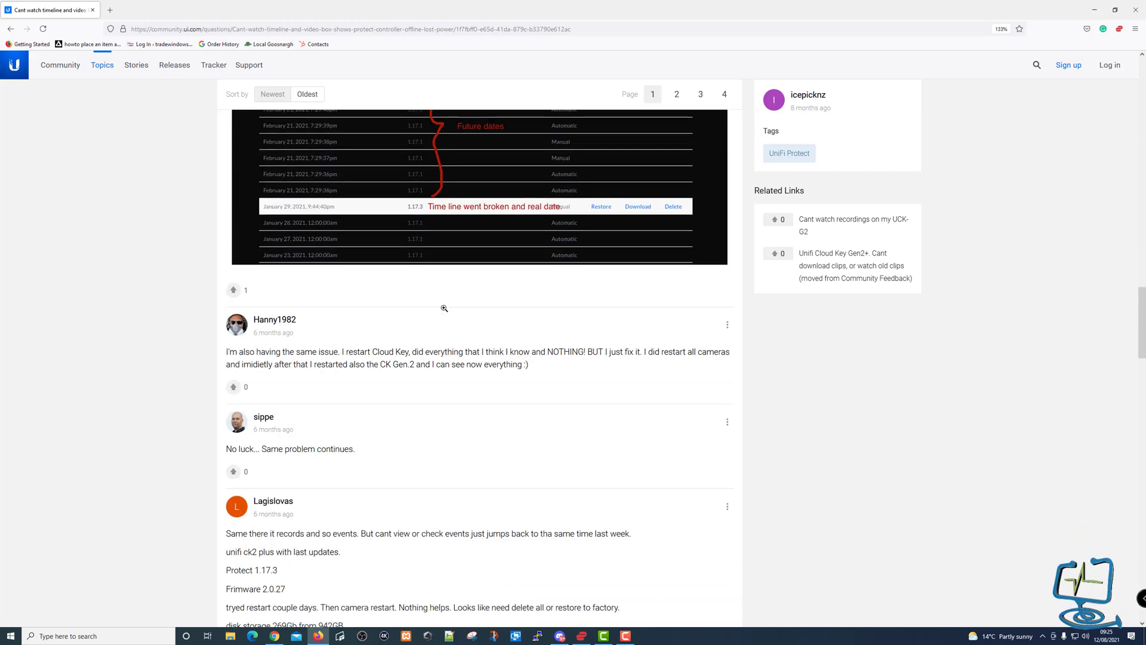
scroll(444, 308, "down", 9)
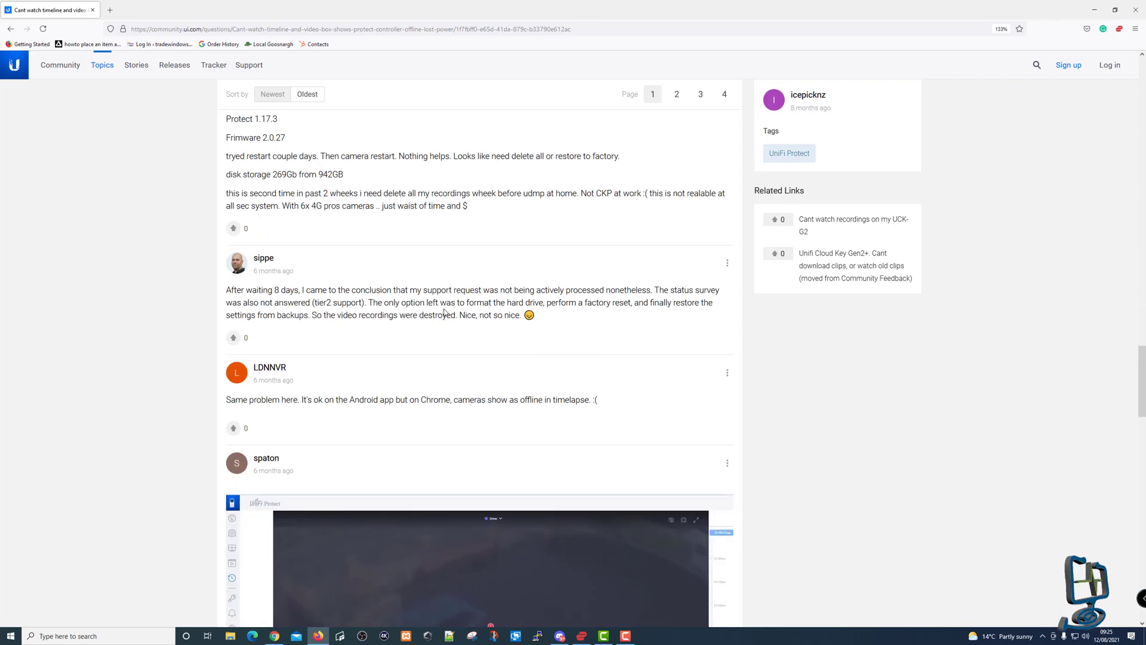
scroll(444, 309, "down", 3)
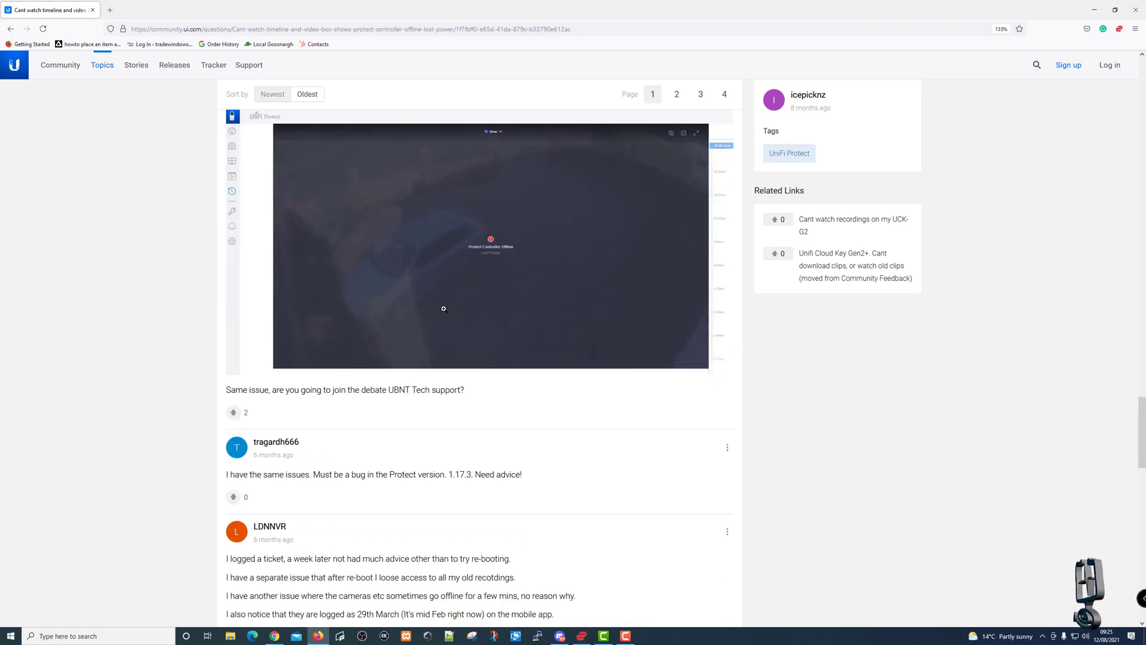
scroll(444, 308, "down", 5)
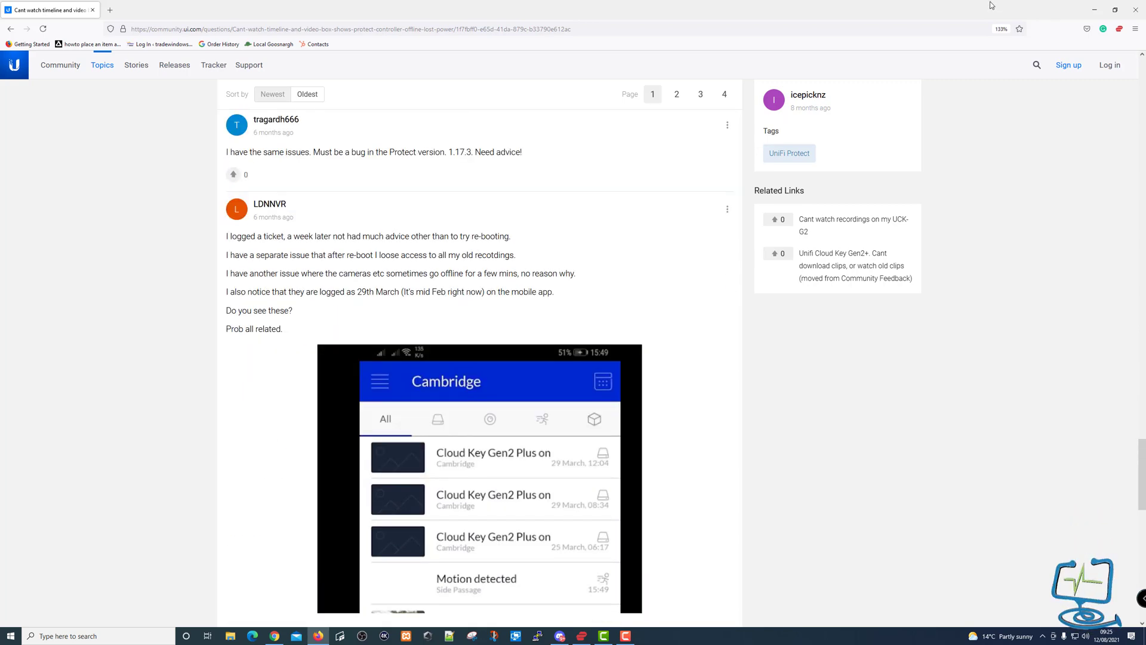
left_click(1125, 18)
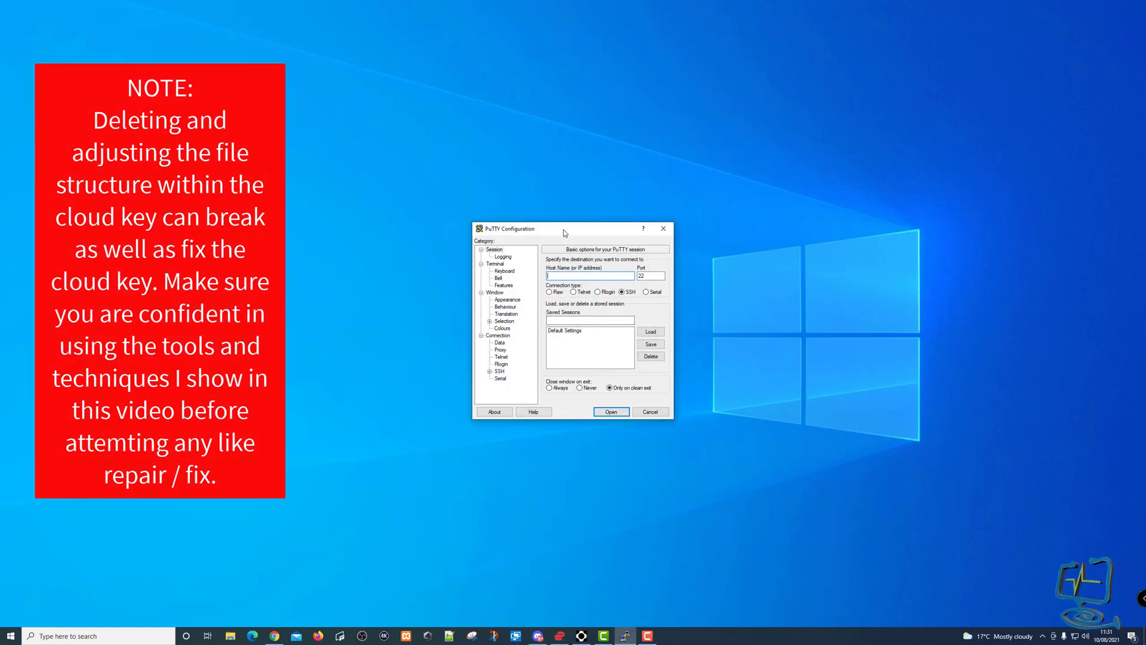
Launch and close an administrator PowerShell, then enter host 192.168.0.195 for SSH in PuTTY.
left_click_drag(566, 232, 904, 84)
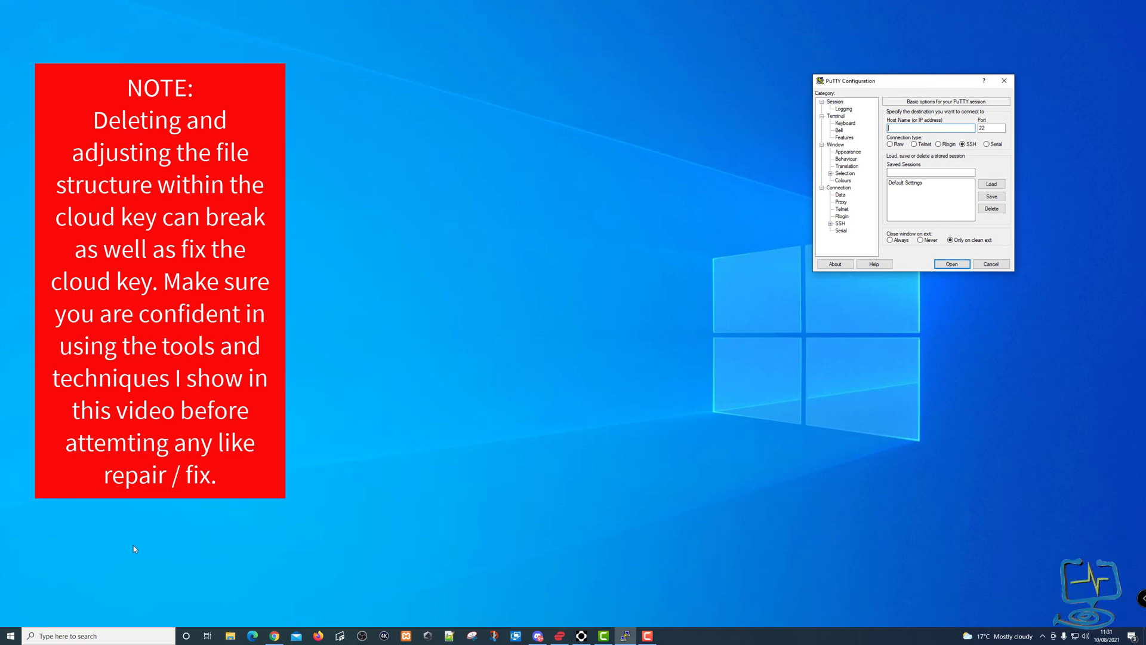
key("super+x")
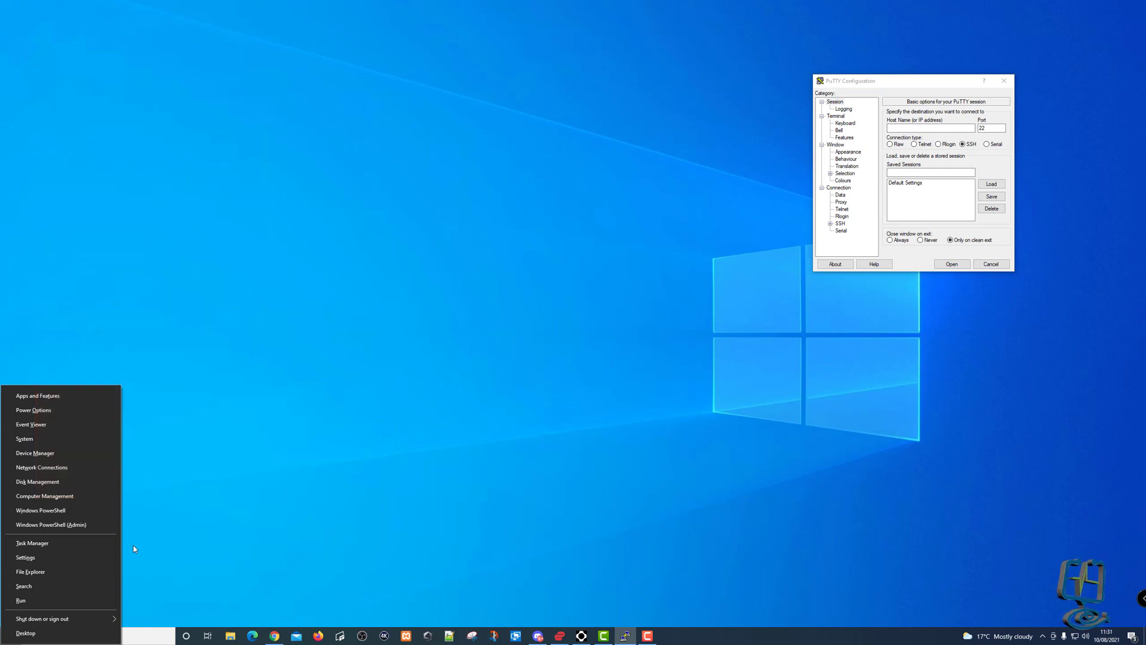
left_click(80, 525)
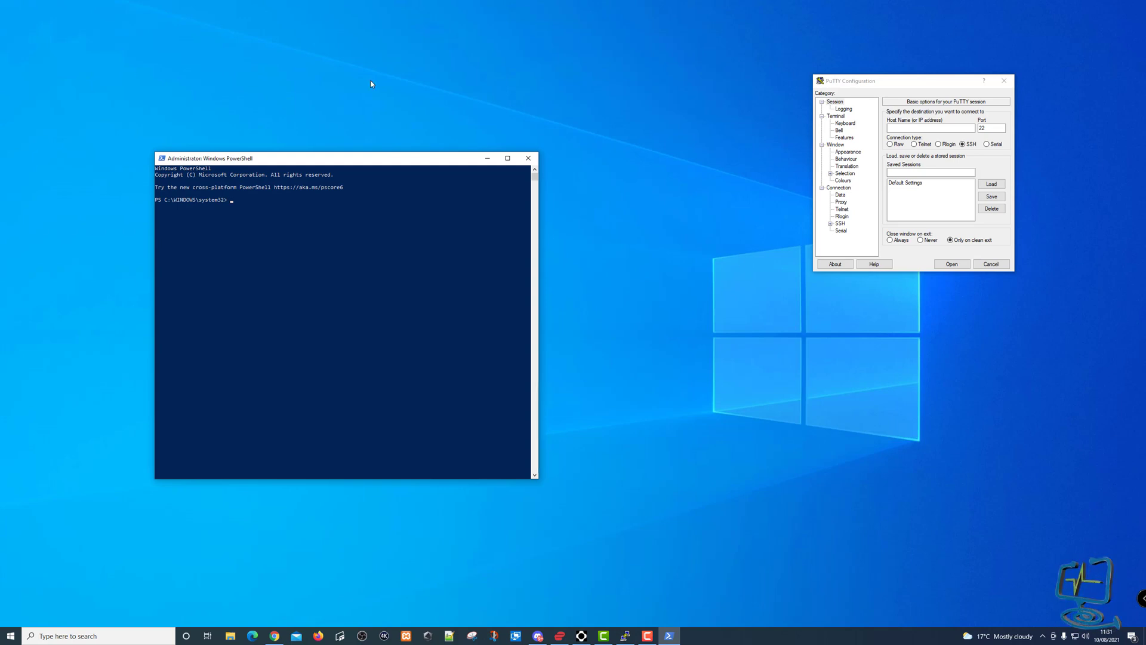
left_click(528, 158)
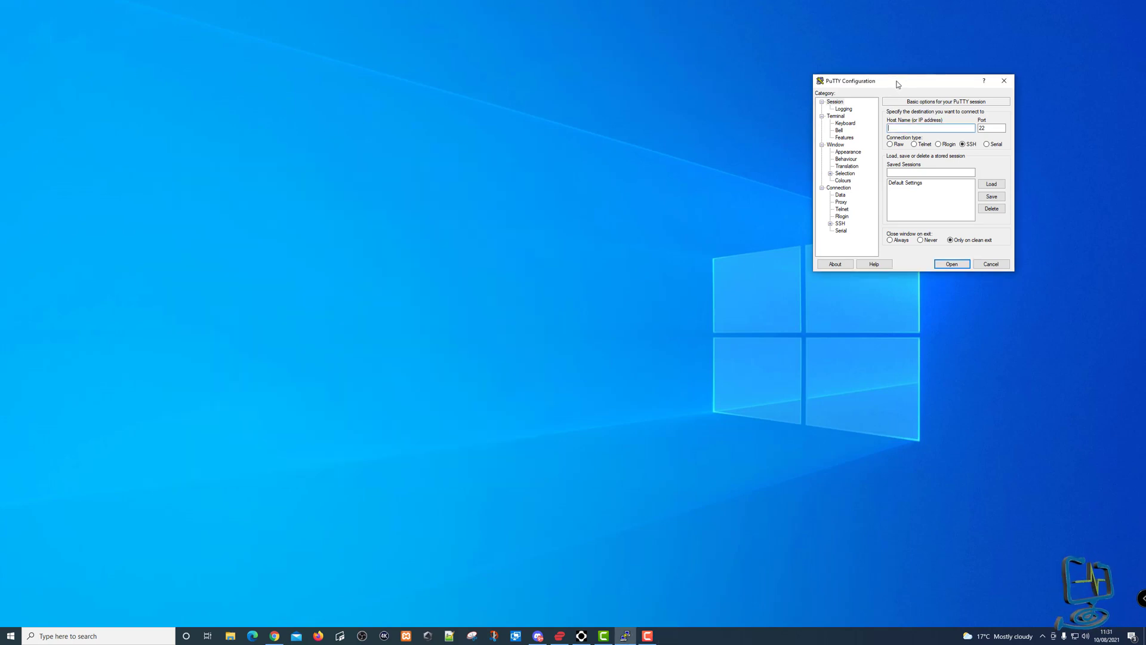
left_click_drag(901, 83, 597, 195)
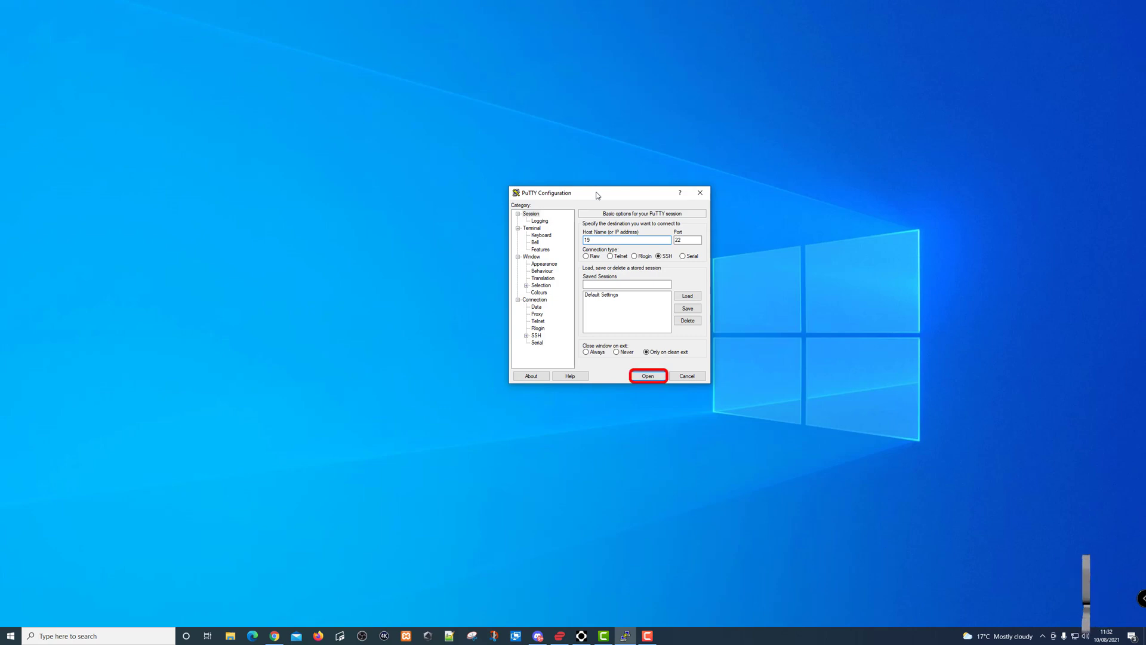
type("168")
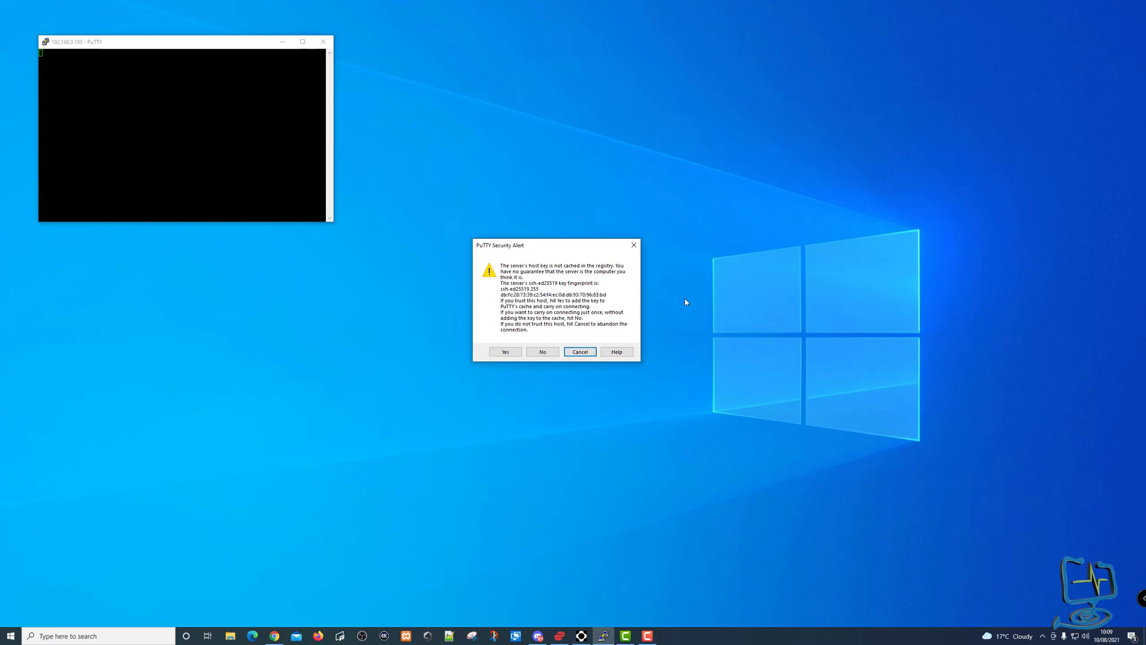
Accept the Cloud Key's uncached host key and centre the PuTTY terminal window.
left_click_drag(545, 245, 717, 329)
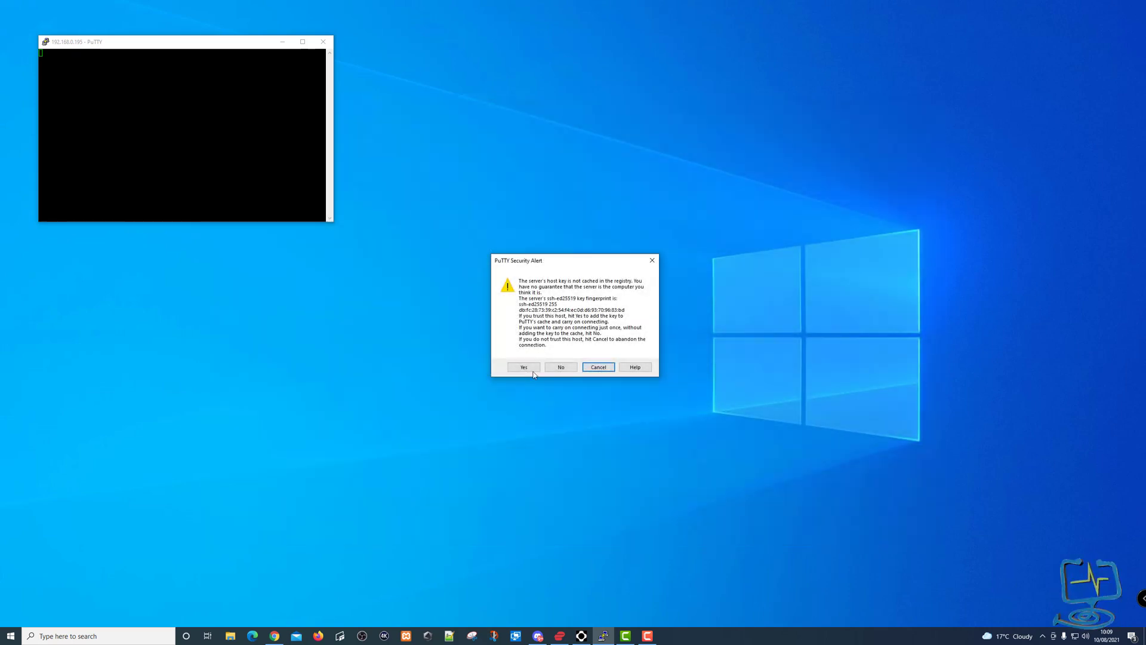
left_click(525, 364)
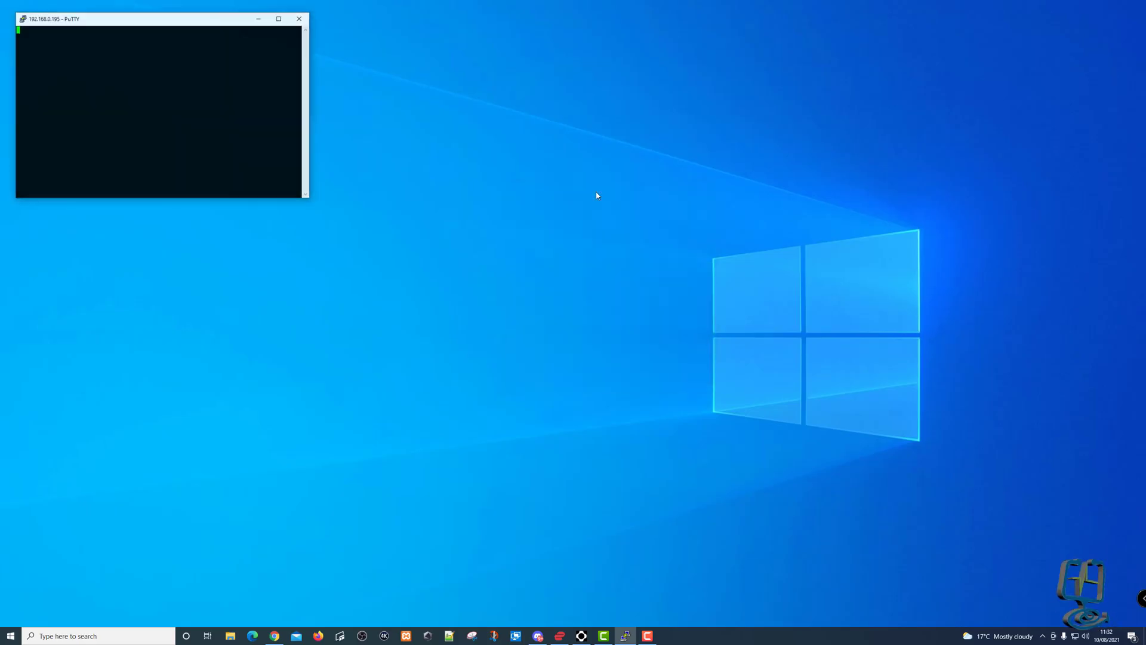
left_click_drag(177, 24, 501, 159)
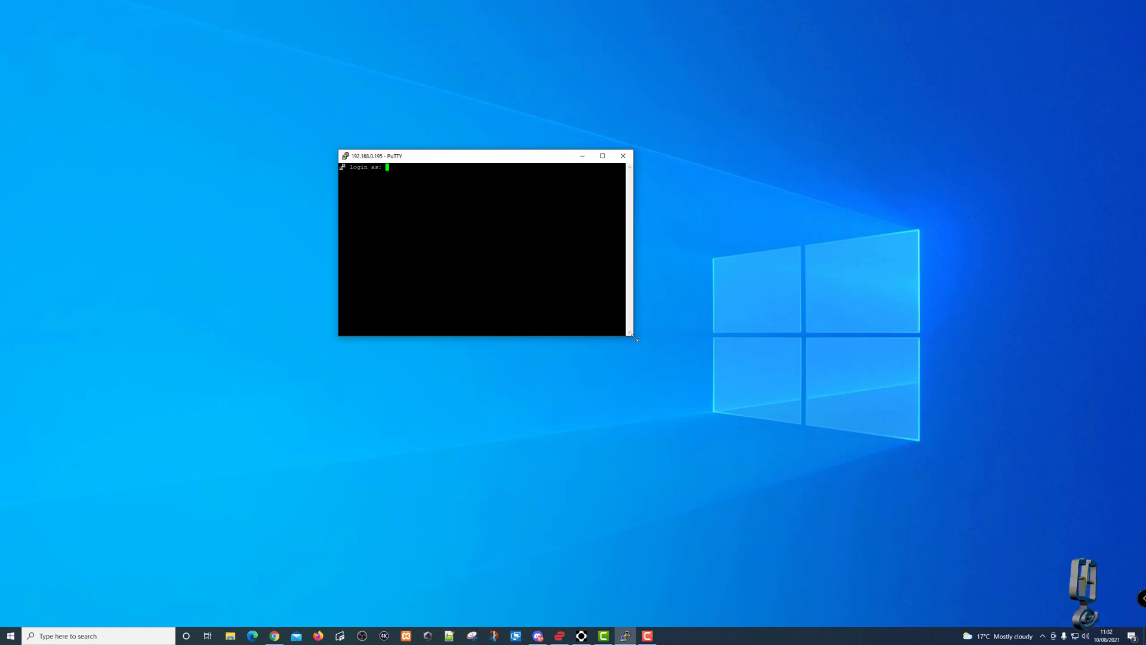
Enlarge the terminal and log in as root with the account password.
left_click_drag(632, 338, 795, 504)
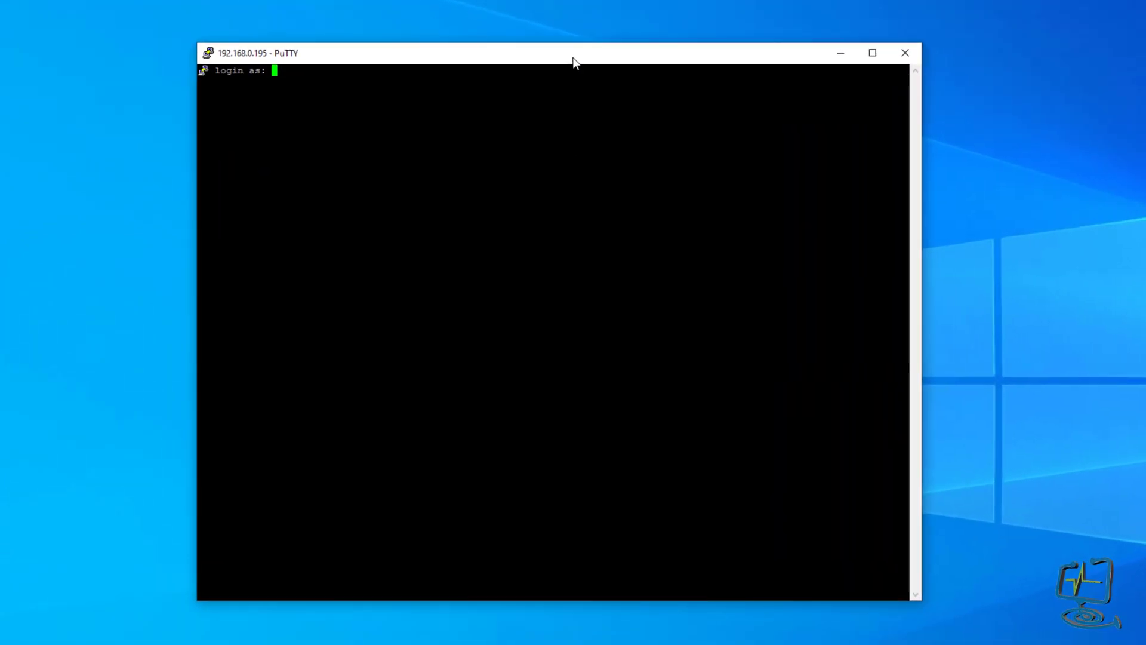
type("root")
key("Return")
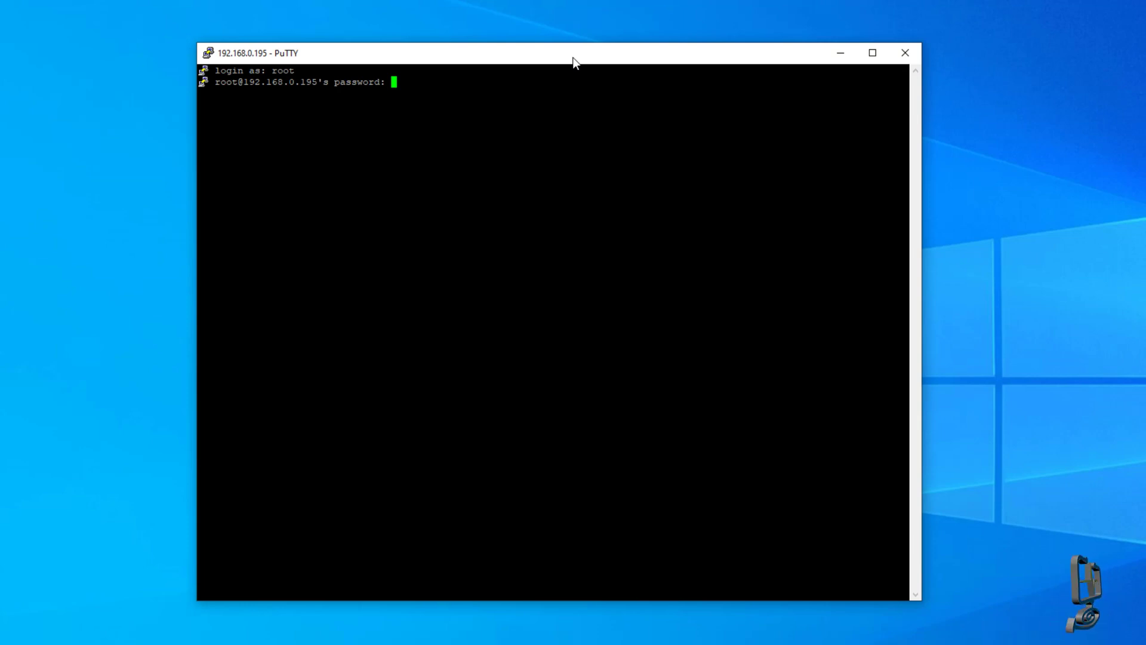
key("Return")
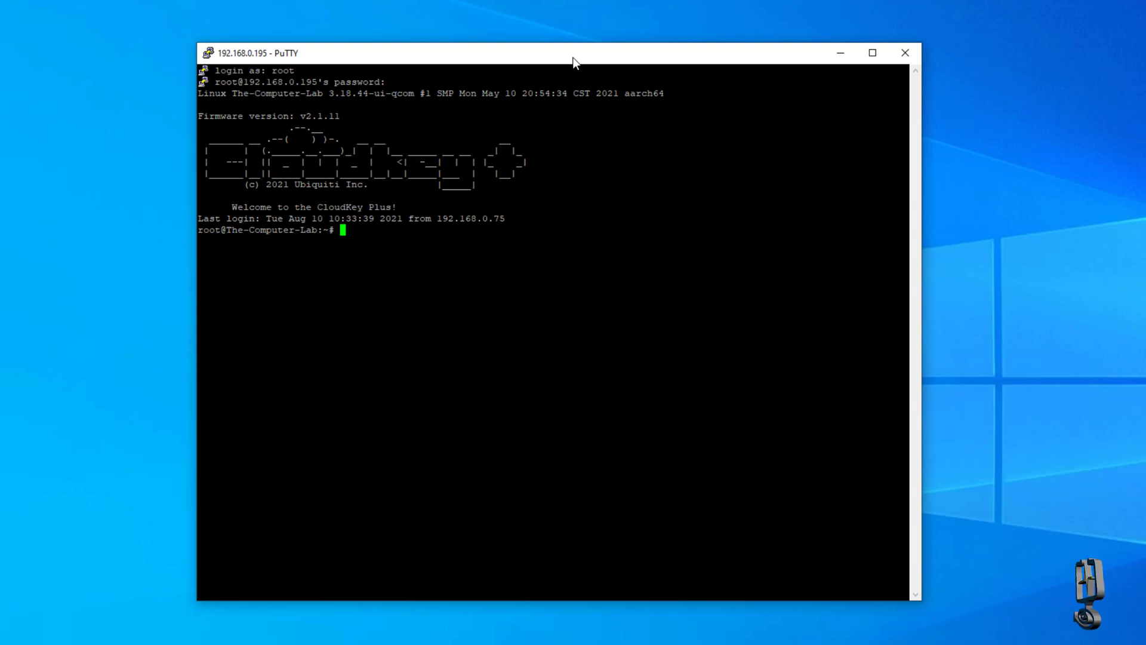
Run cd /srv/unifi-protect/ in the Cloud Key root shell.
type("cd")
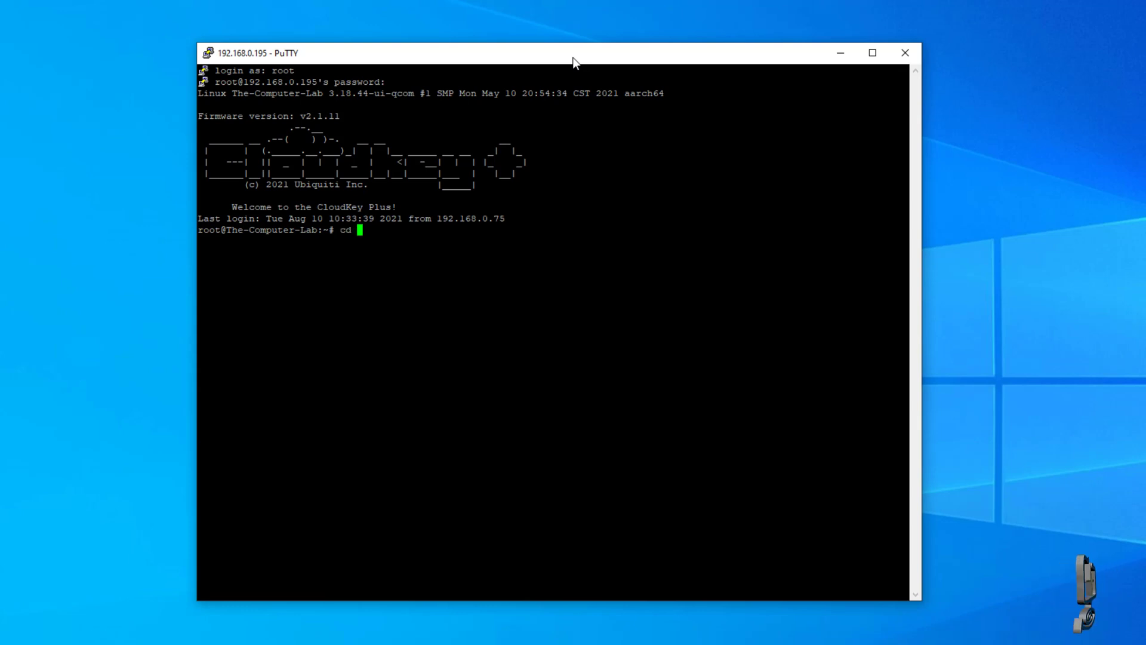
type(" /srv")
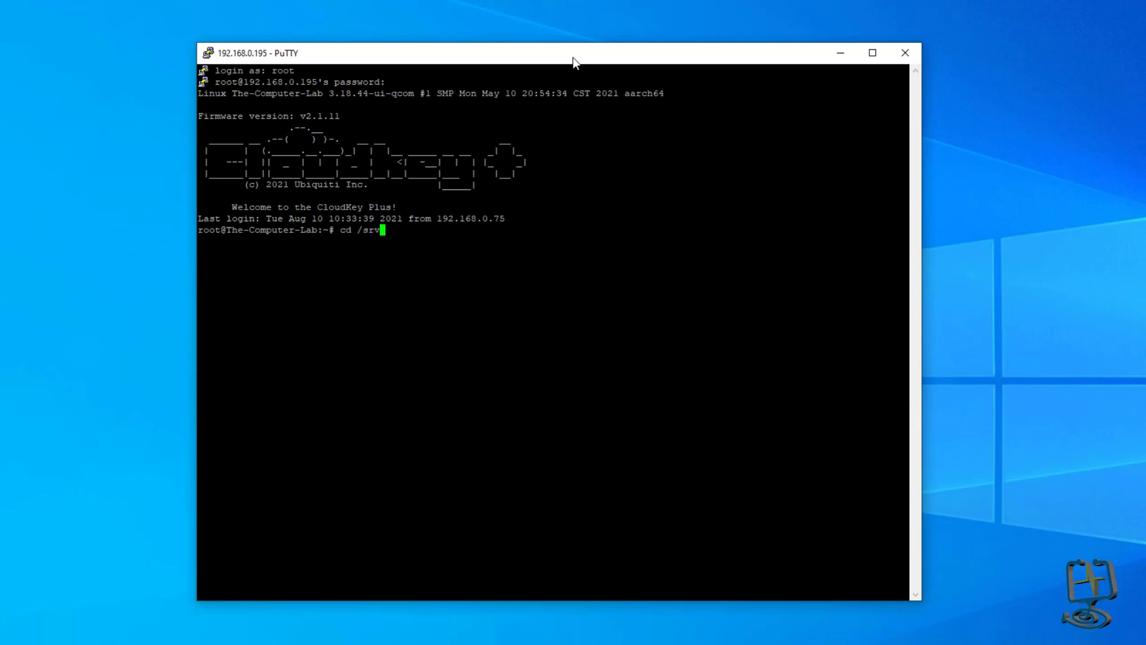
type("/")
type("un")
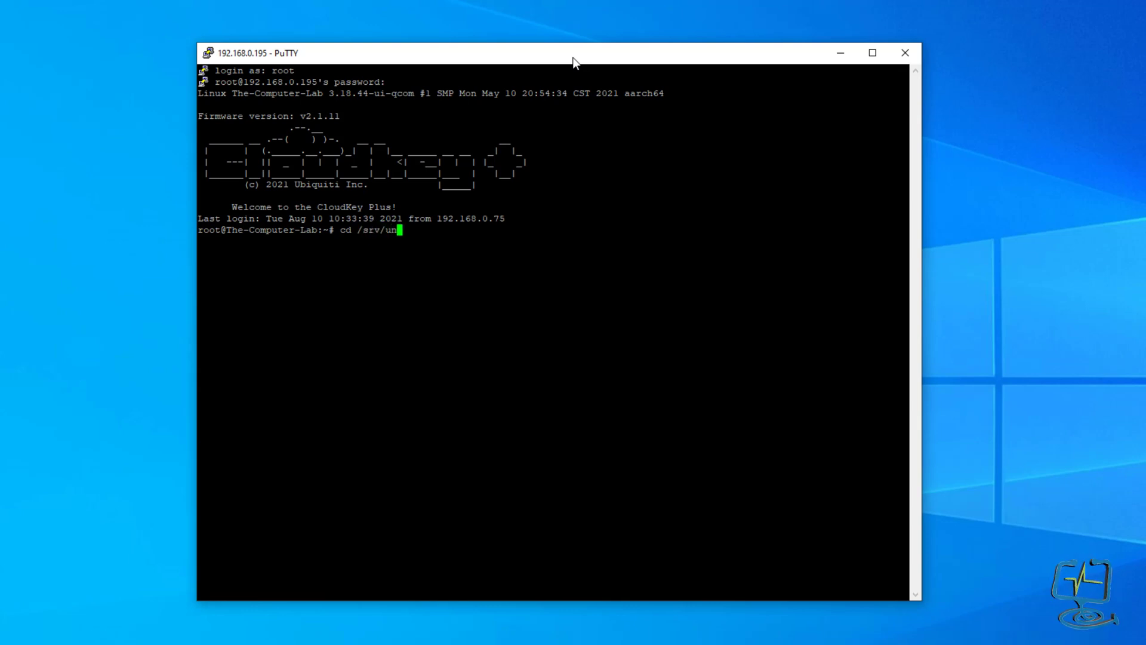
type("ifi-p")
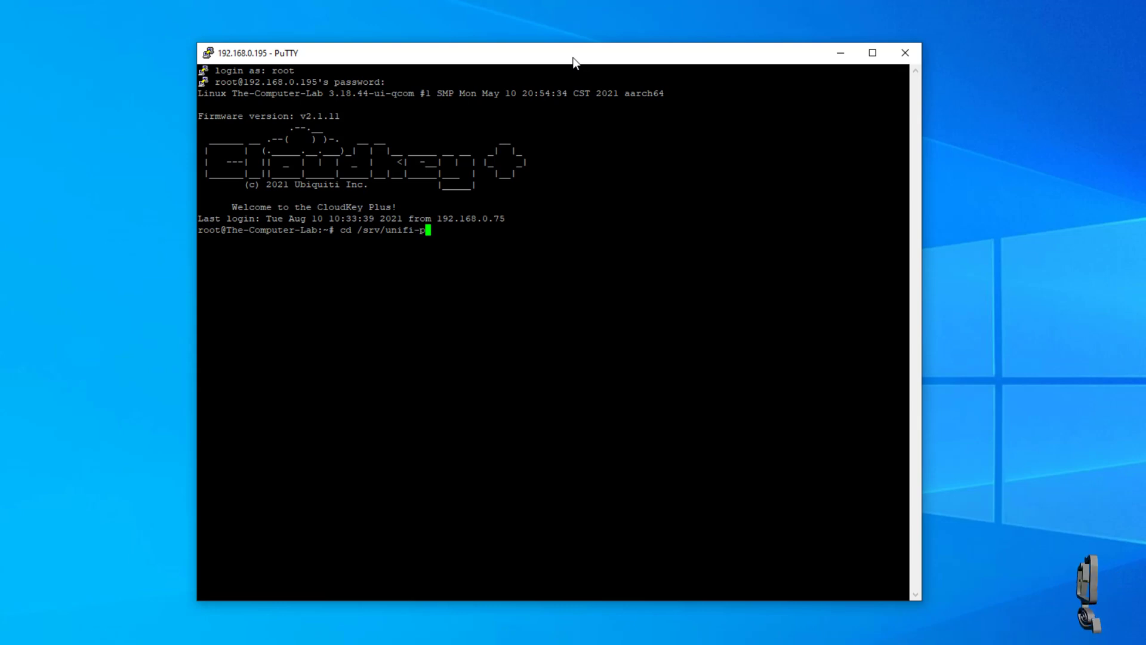
type("rotect/")
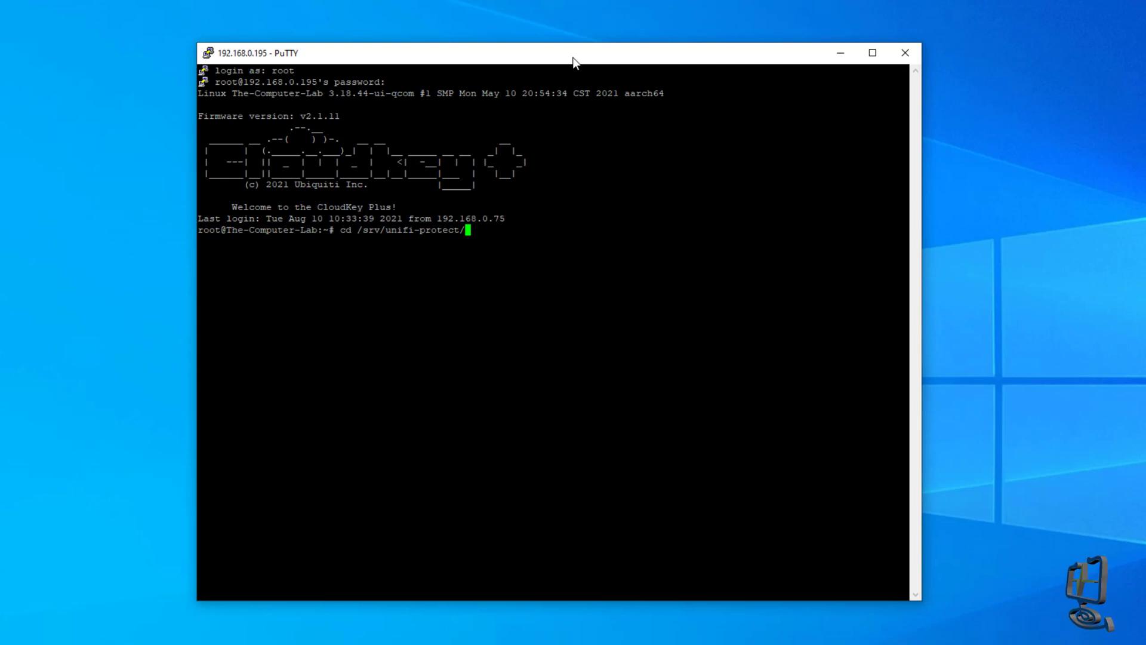
key("Return")
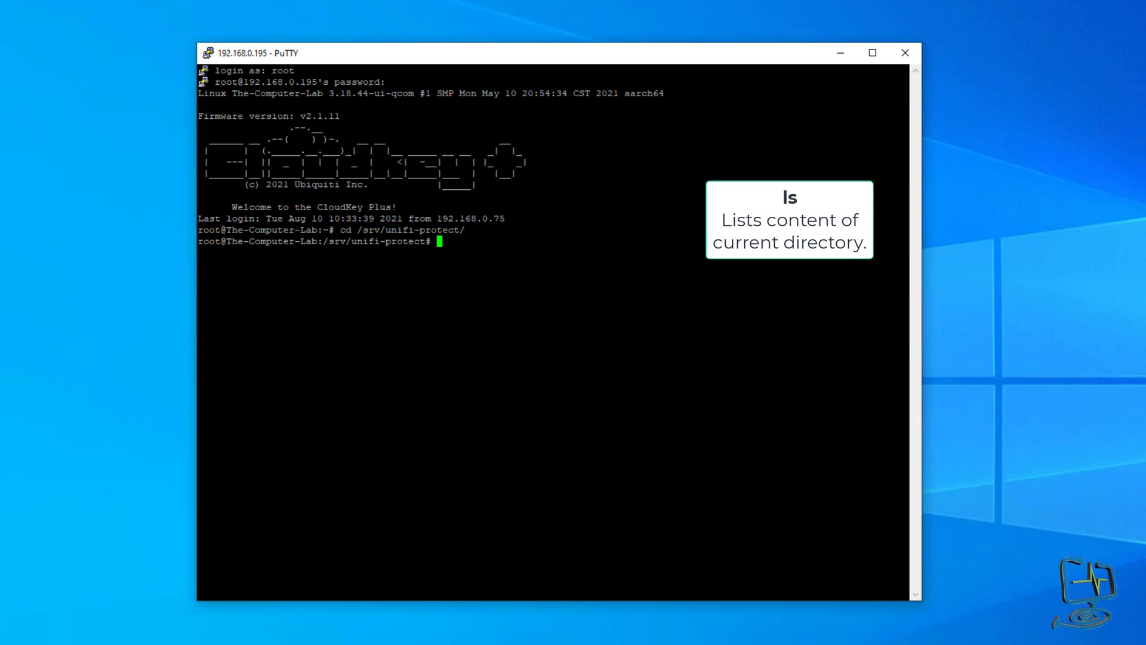
List the unifi-protect folder, move into video, and list its 2021, 2022 and pool folders.
type("ls")
key("Return")
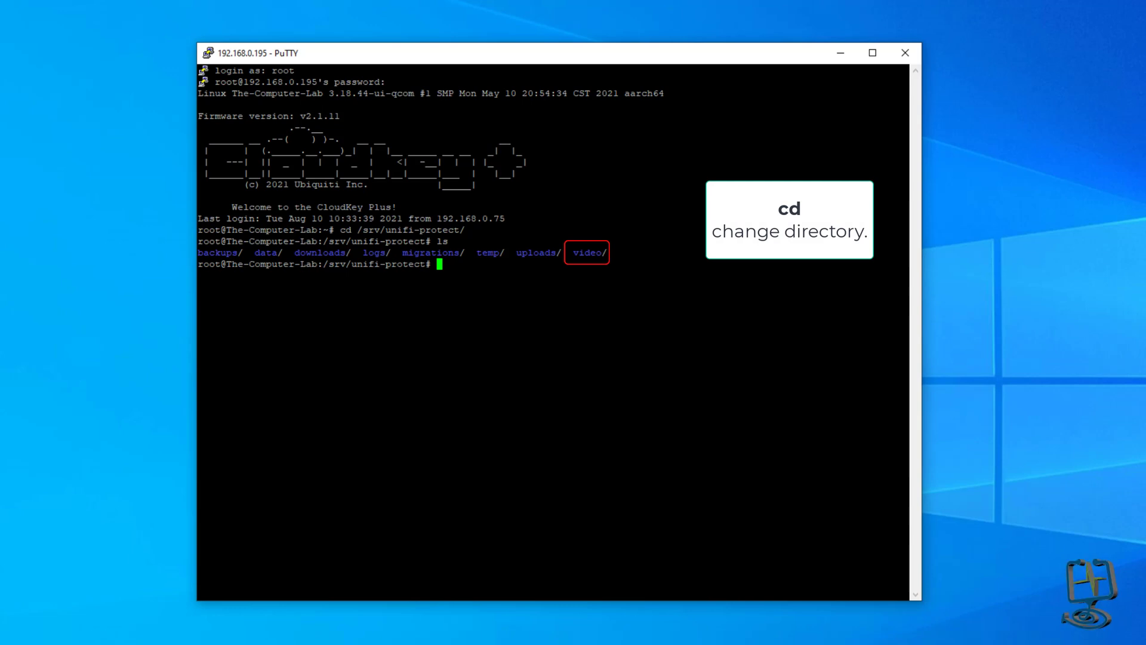
type("cd ")
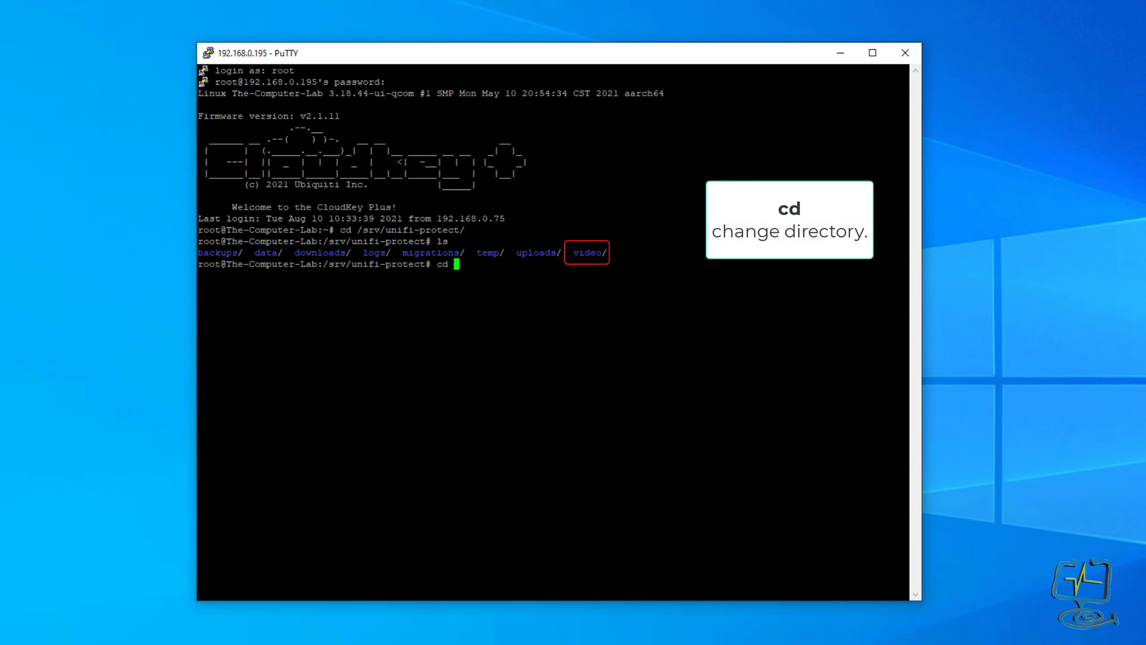
type("video")
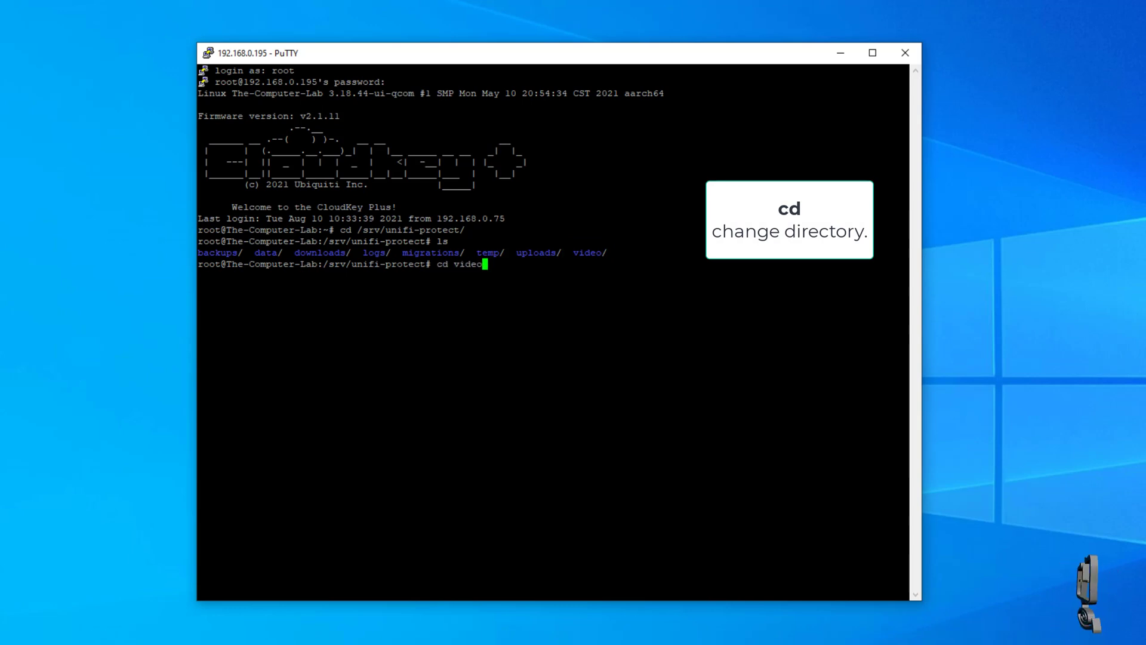
key("Return")
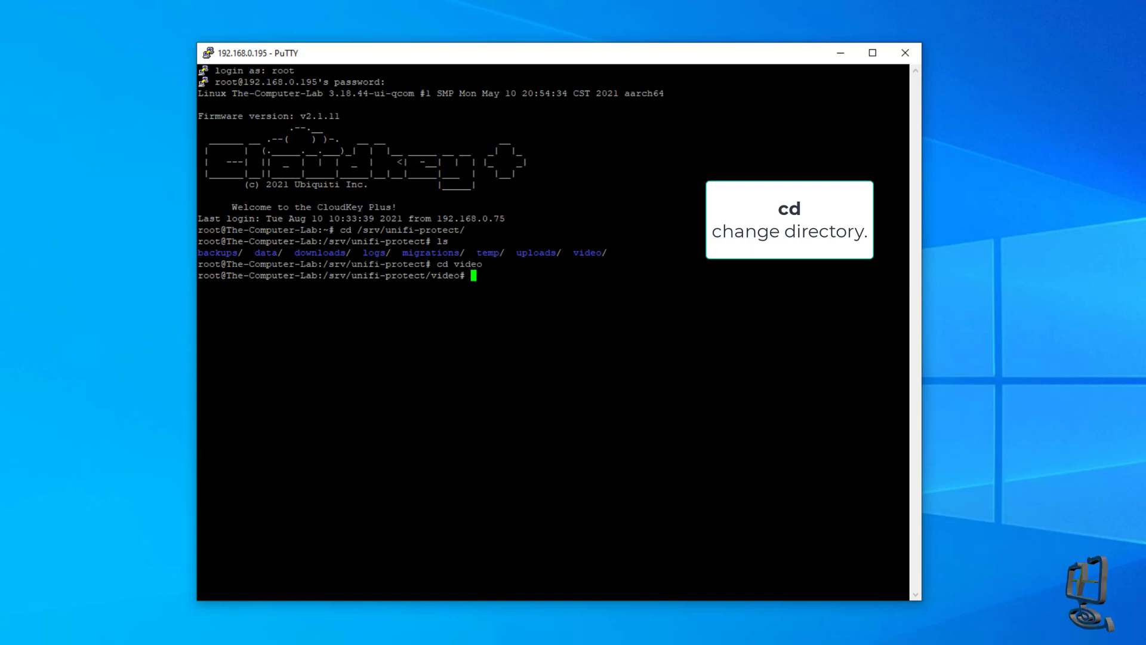
type("ls")
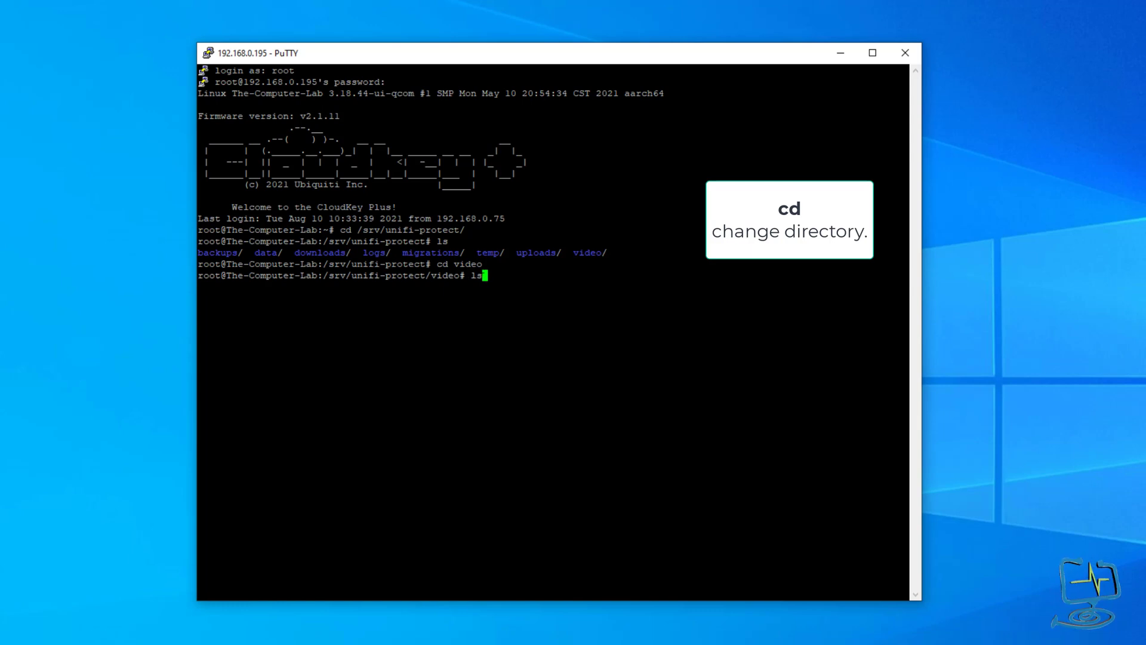
key("Return")
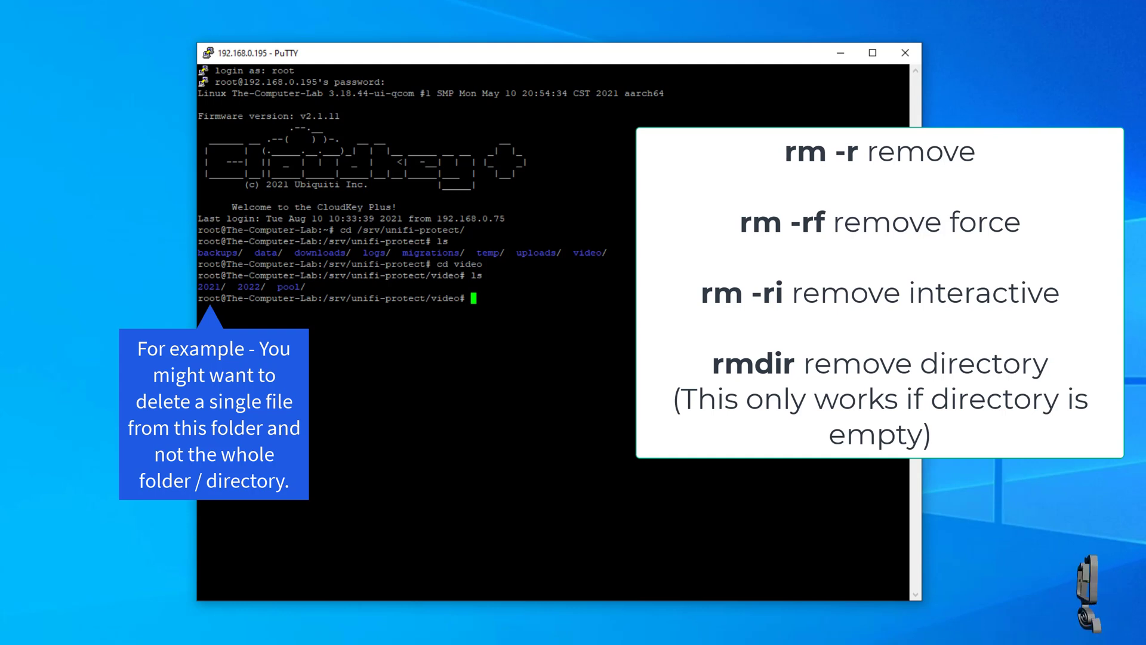
Try removing the 2022 folder with rmdir 2022/, which fails because it isn't empty.
type("rm")
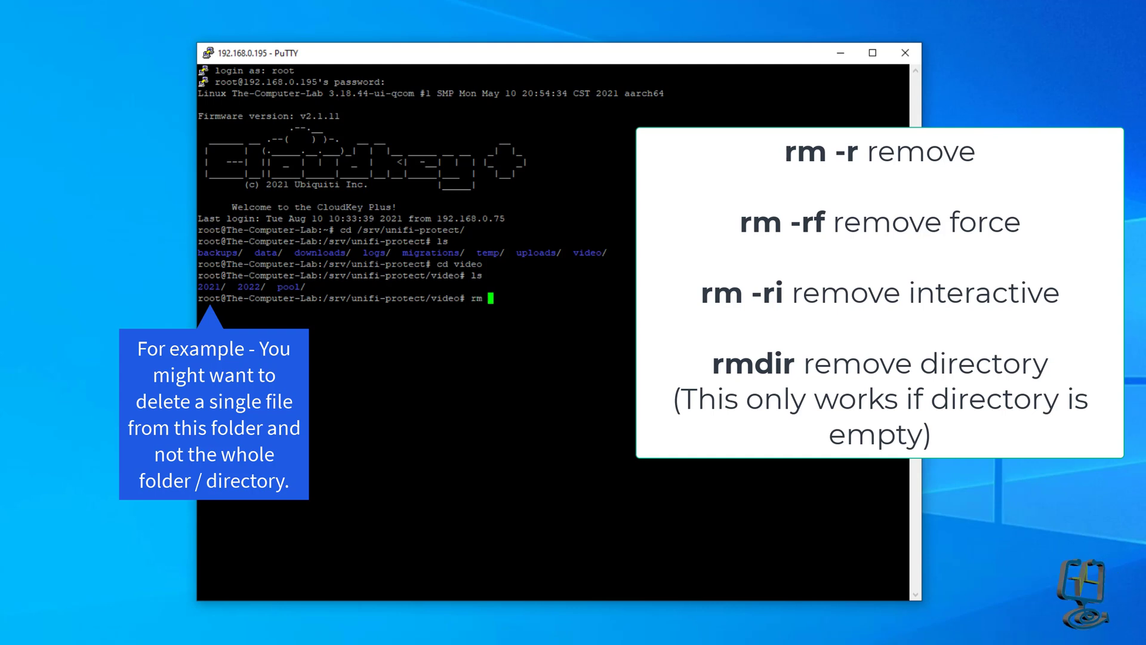
type(" -")
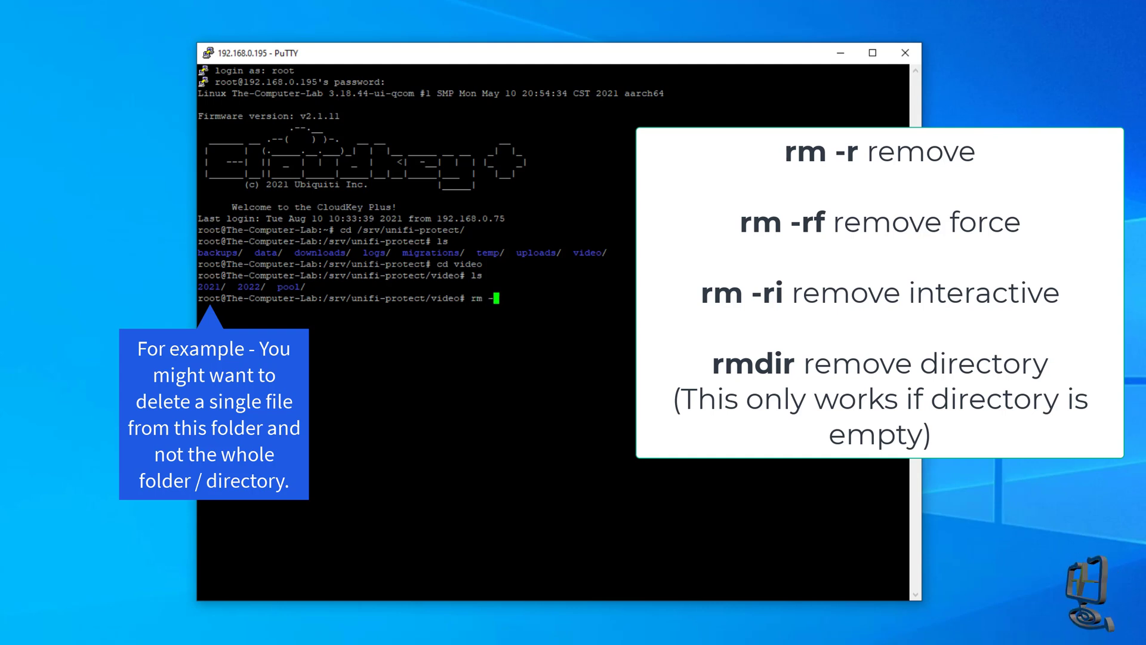
type("r")
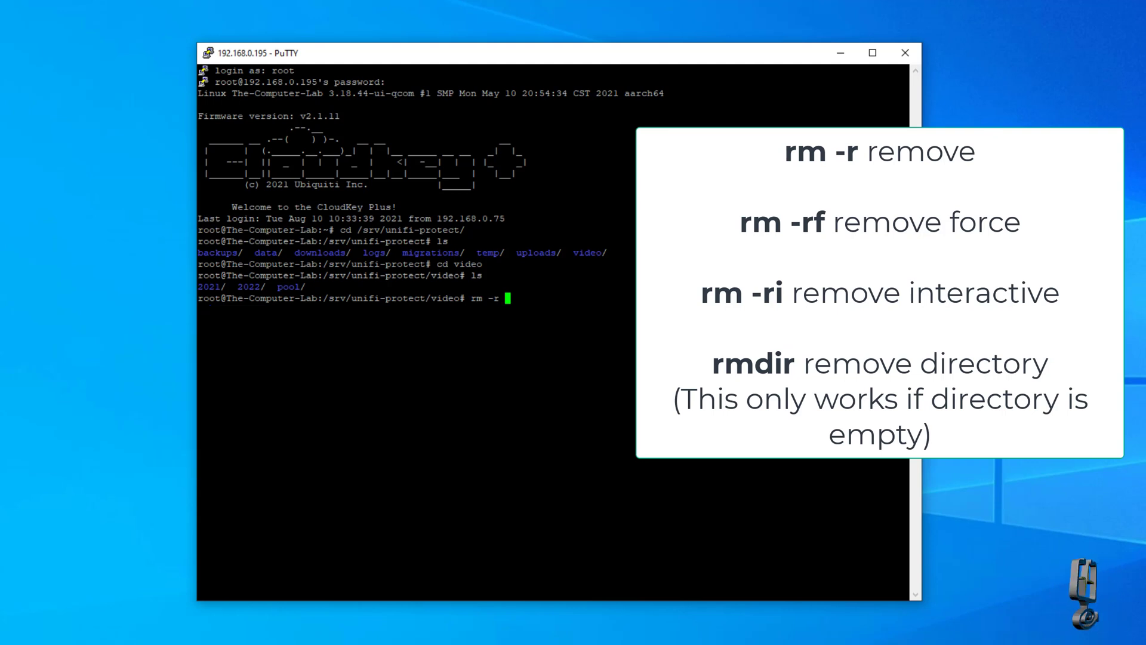
key("BackSpace")
key("BackSpace")
key("BackSpace")
key("BackSpace")
key("BackSpace")
key("BackSpace")
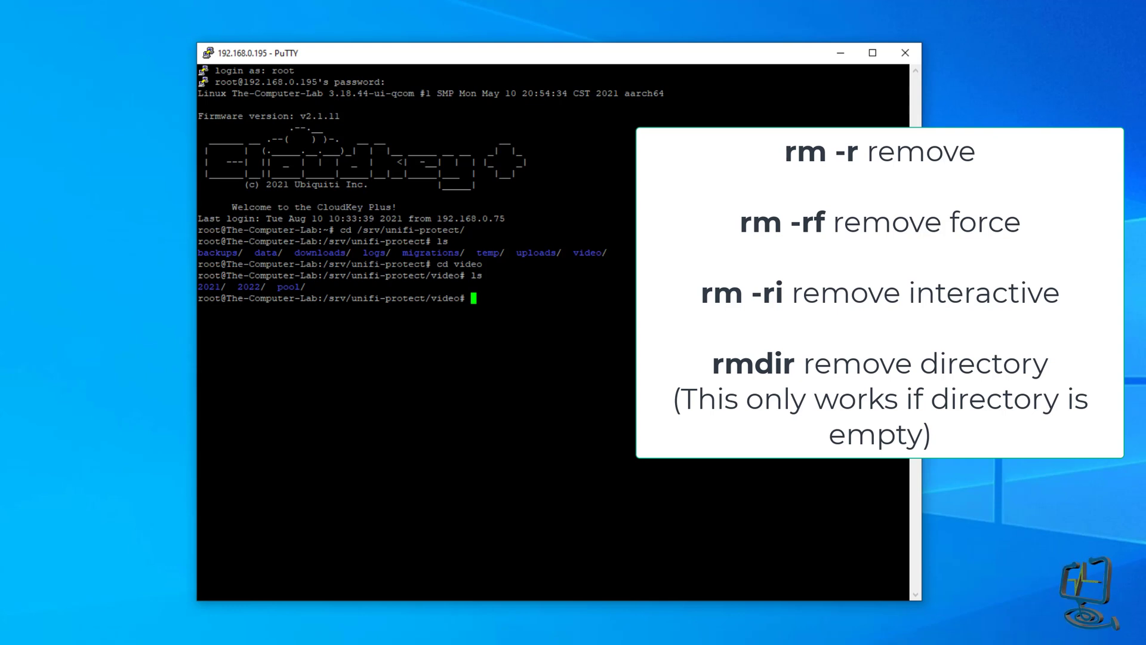
type("rm")
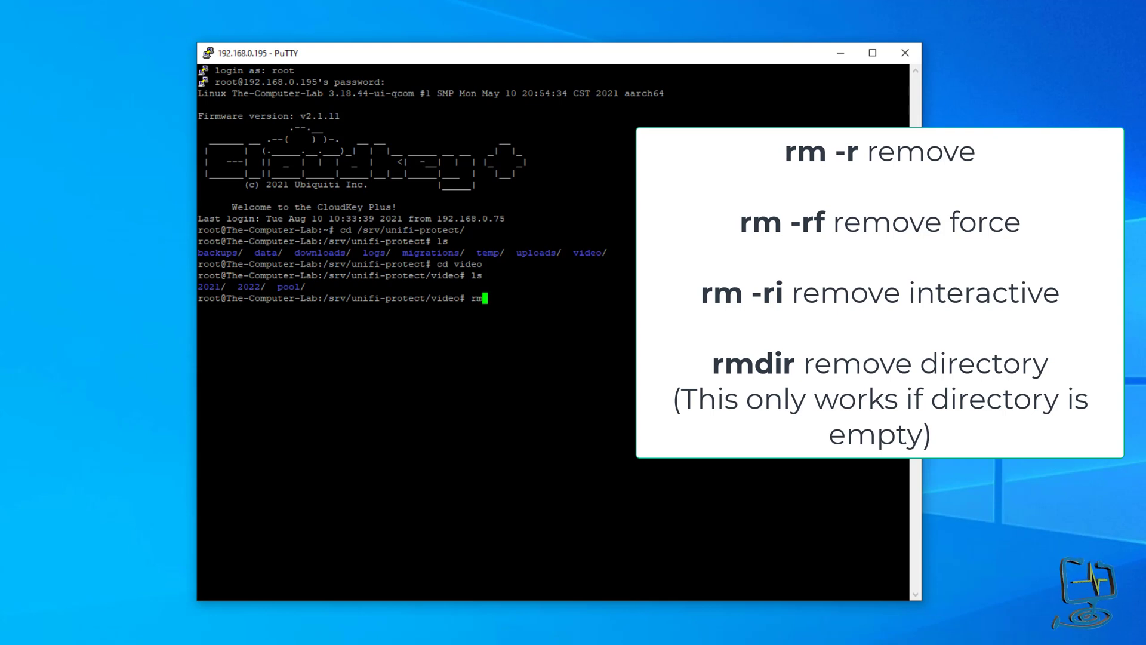
type("dir")
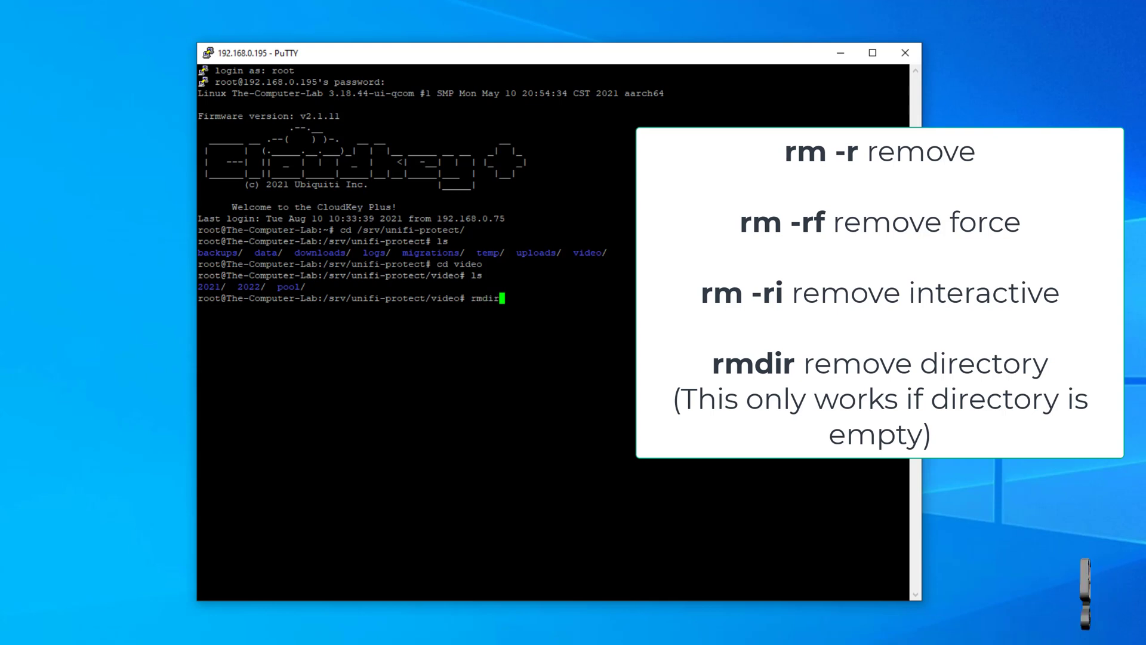
type(" 2022")
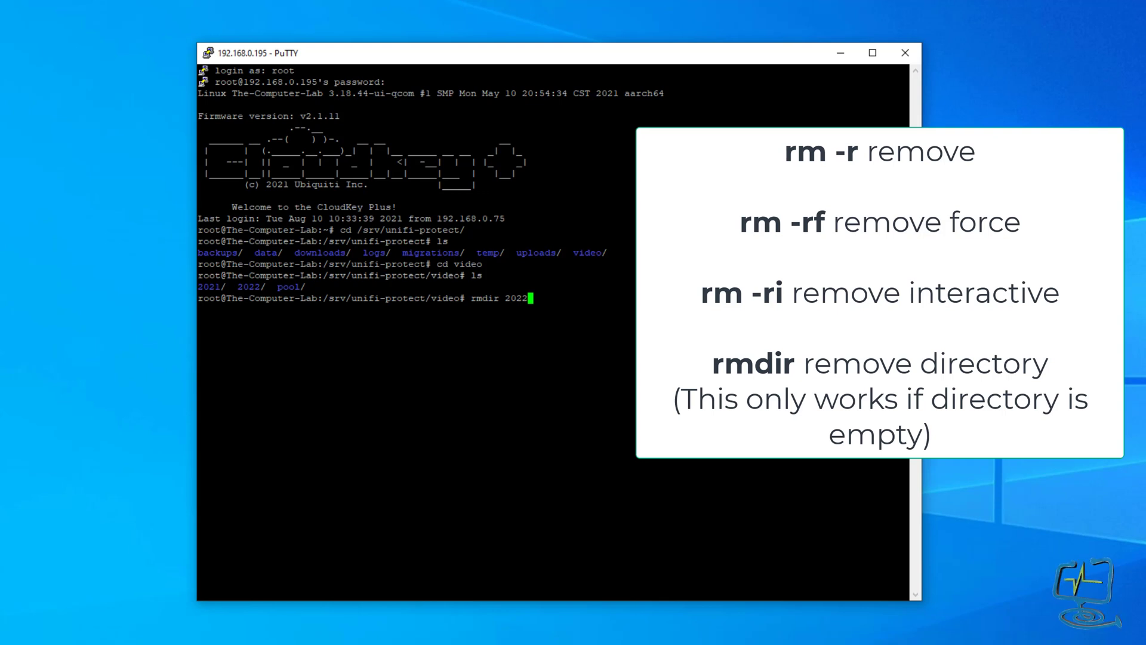
type("/")
key("Return")
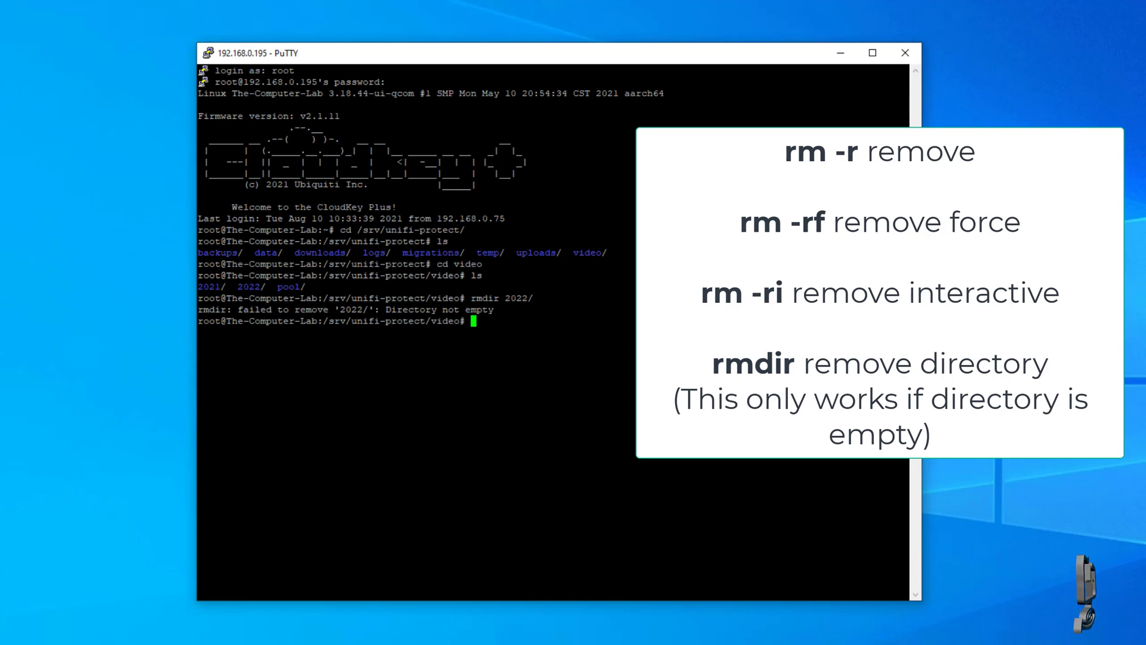
Start an interactive recursive deletion of the folder with rm -ri 2022/.
type("rm ")
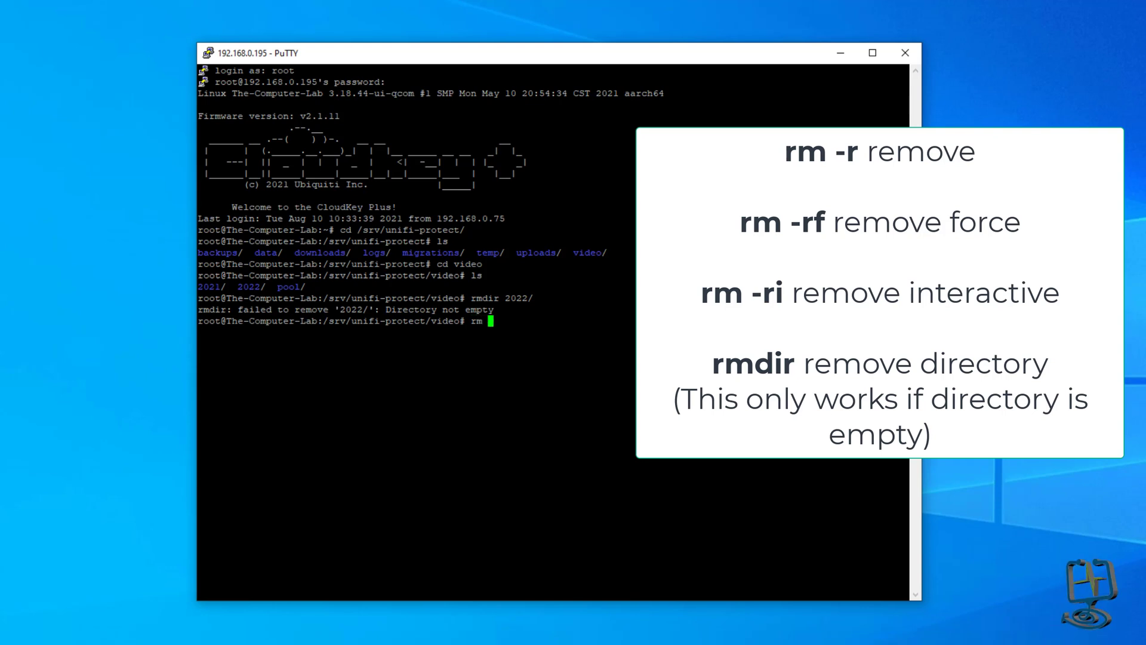
type("-r")
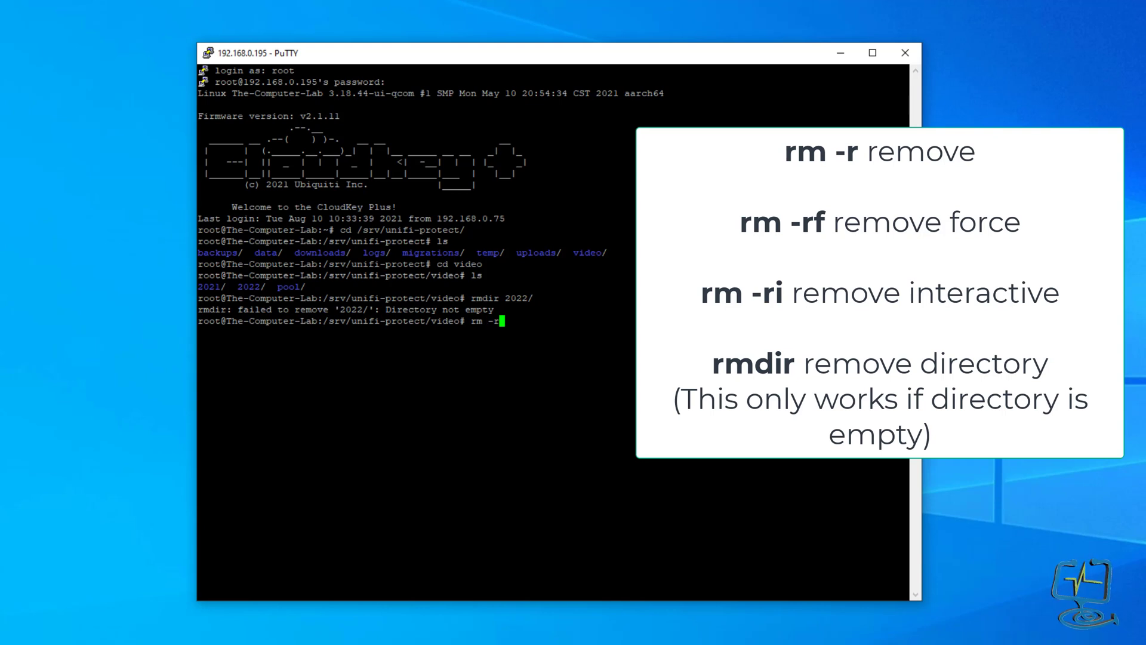
type(" 2022")
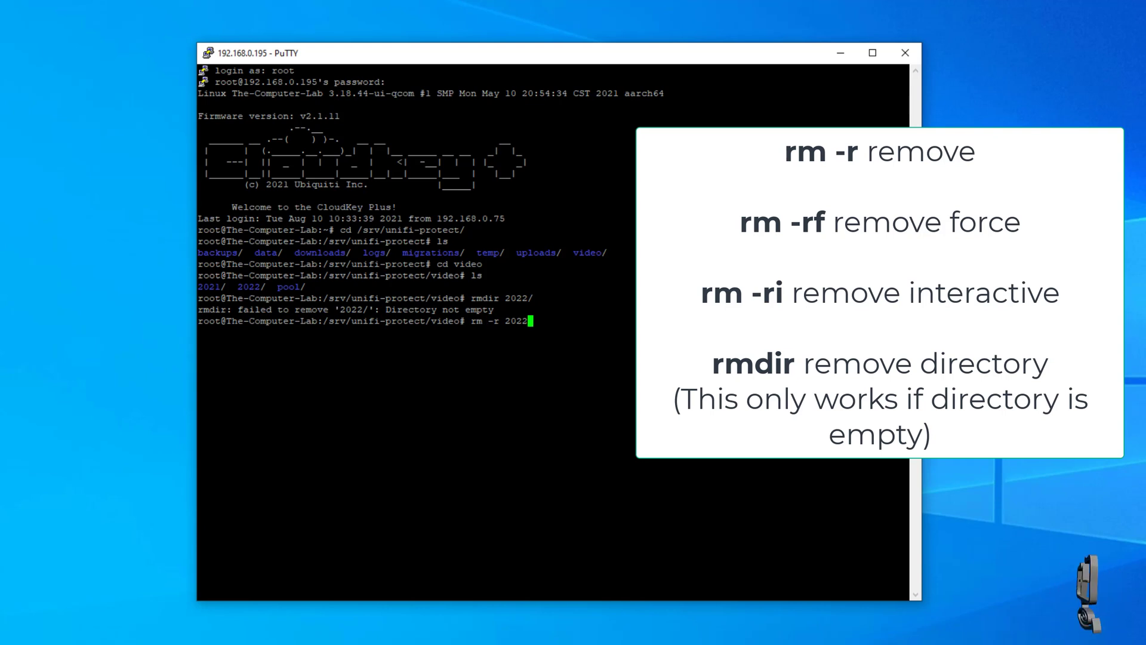
type("/")
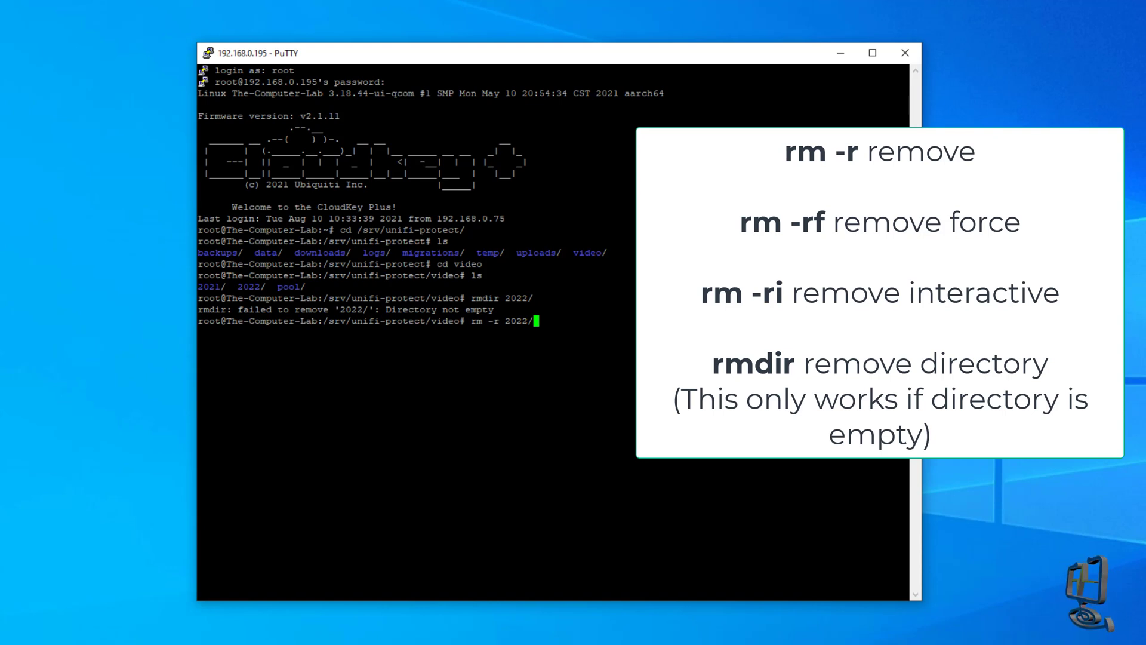
key("BackSpace")
key("BackSpace")
key("BackSpace")
key("BackSpace")
key("BackSpace")
key("BackSpace")
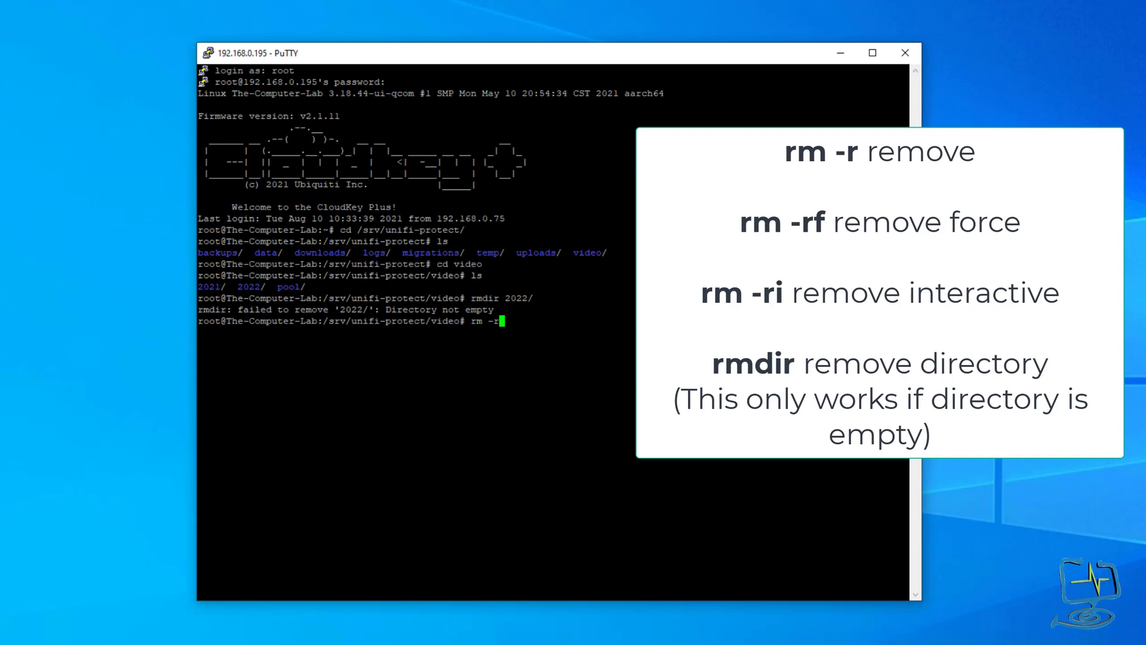
type("f 2")
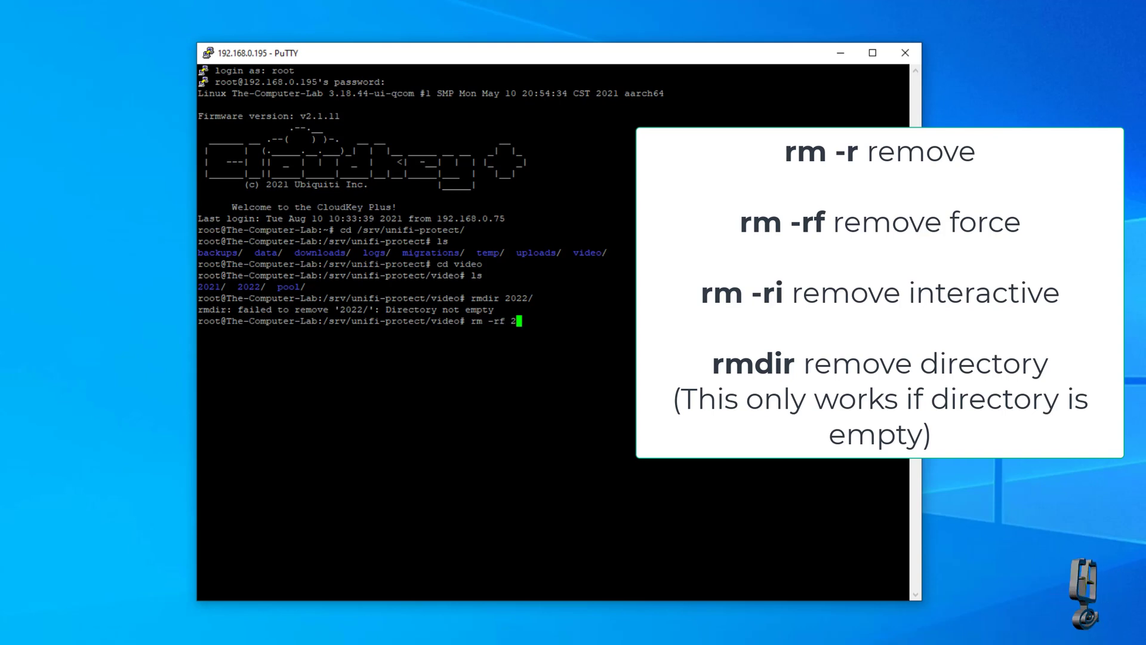
type("022/")
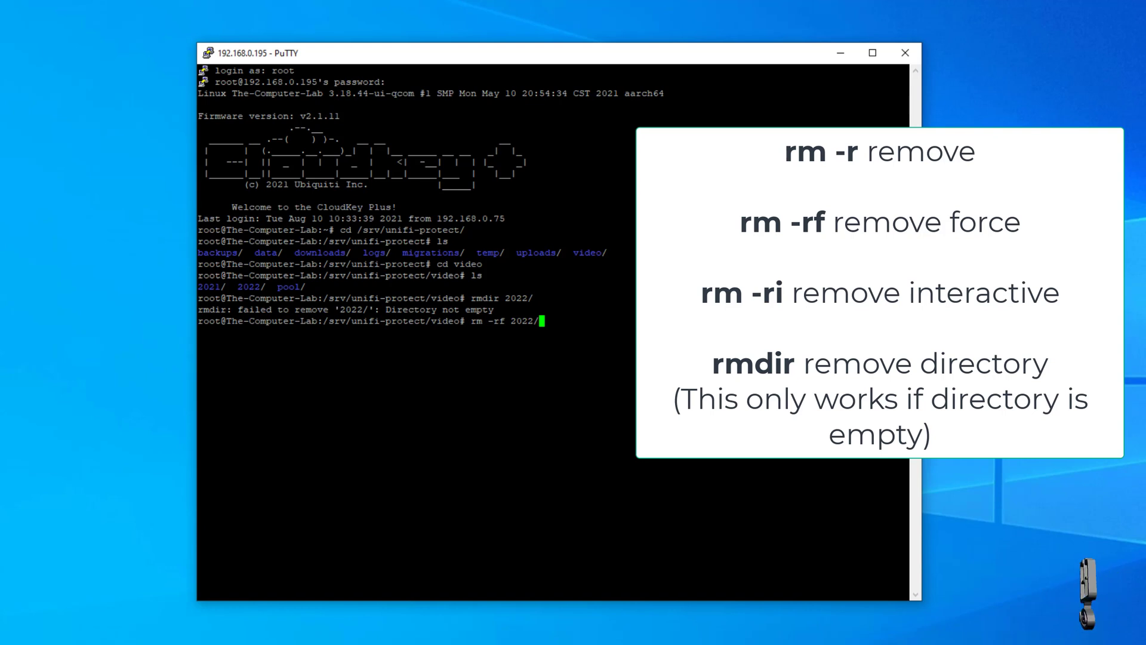
key("BackSpace")
key("BackSpace")
key("BackSpace")
key("BackSpace")
key("BackSpace")
key("BackSpace")
key("BackSpace")
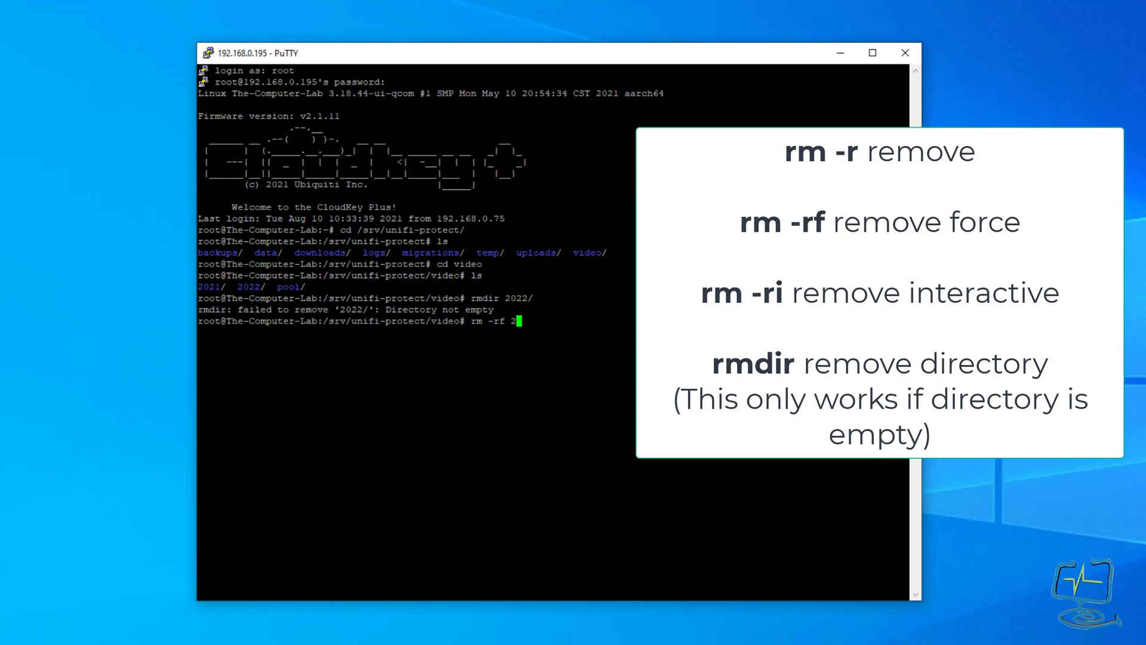
type("i 2022/")
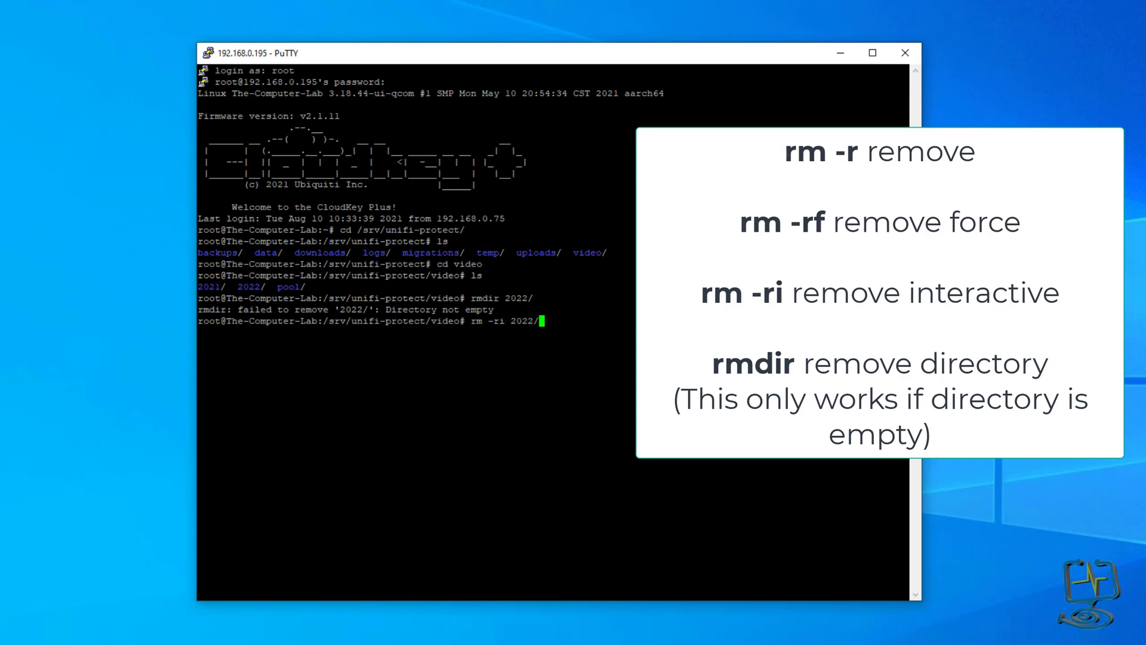
key("Return")
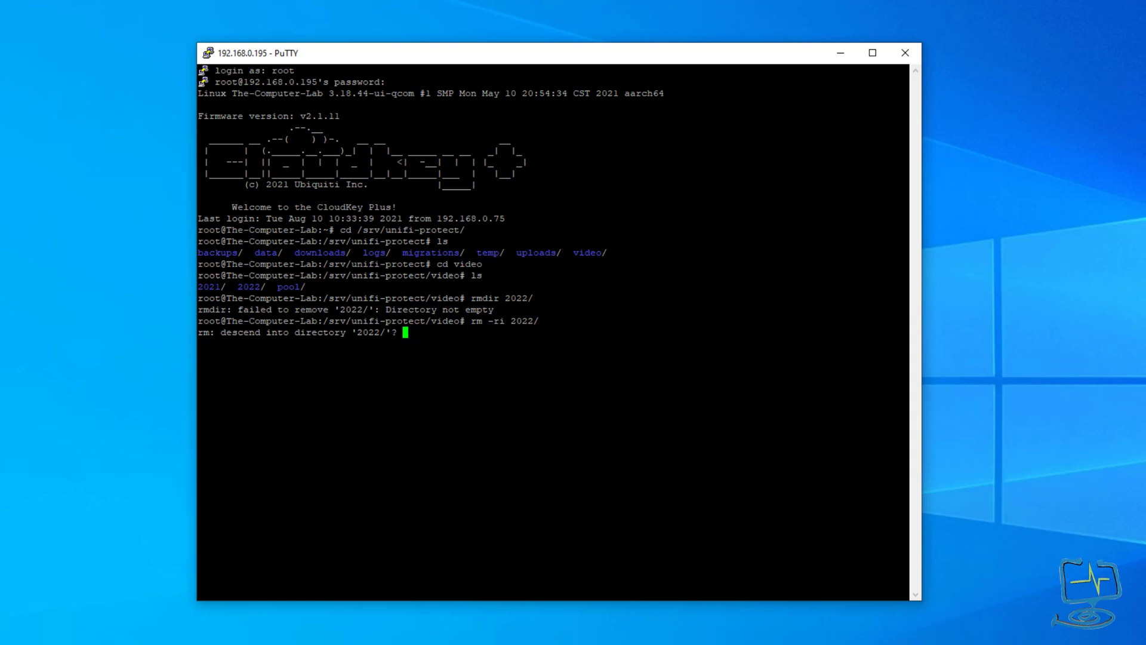
Approve descending into 2022, 2022/01 and 2022/01/29.
type("y")
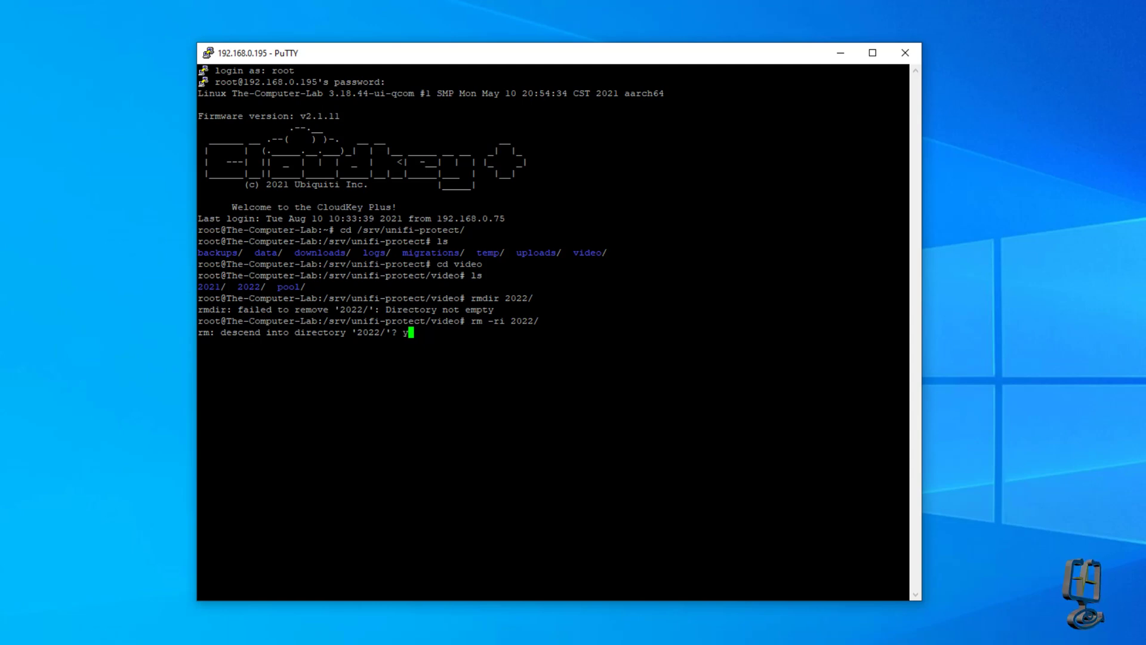
key("Return")
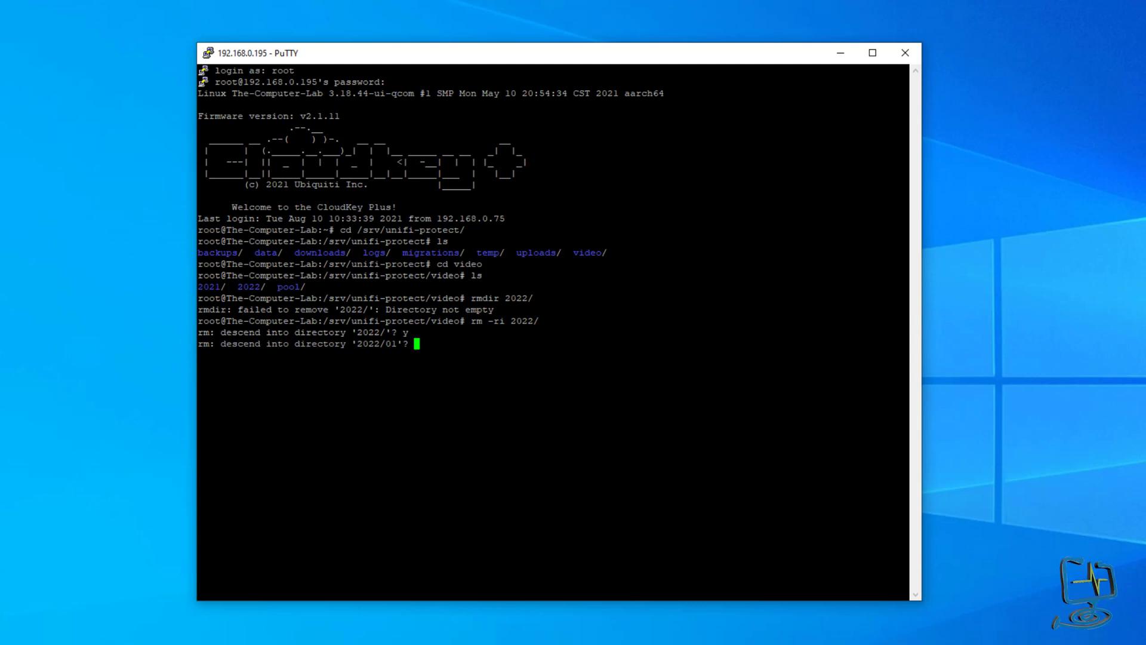
type("y")
key("Return")
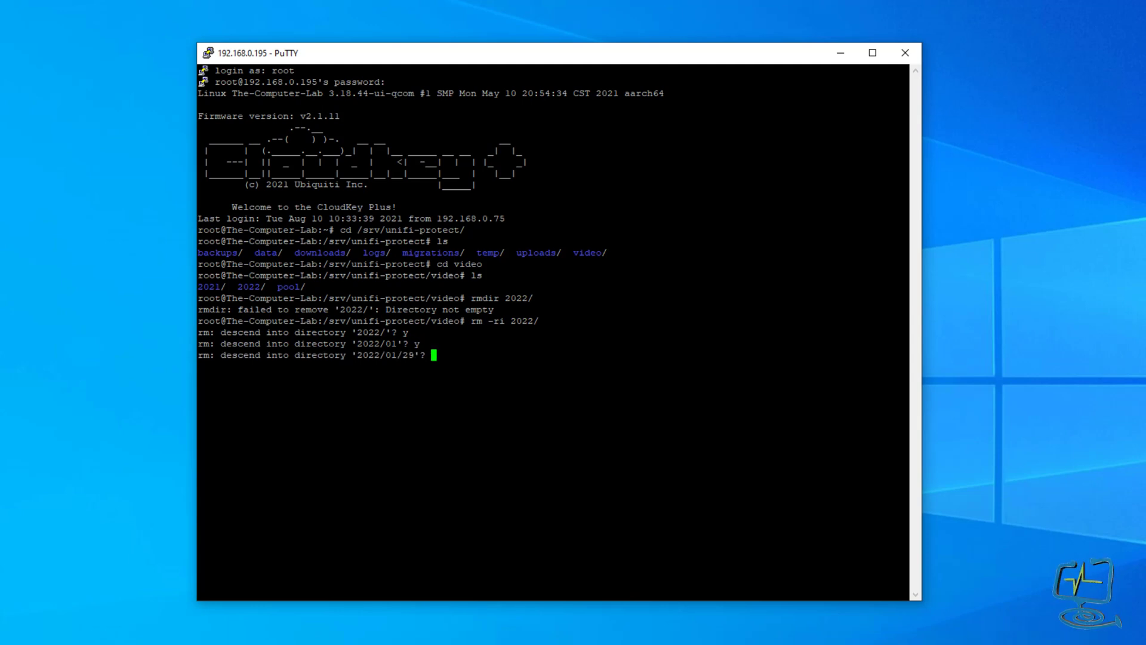
type("y")
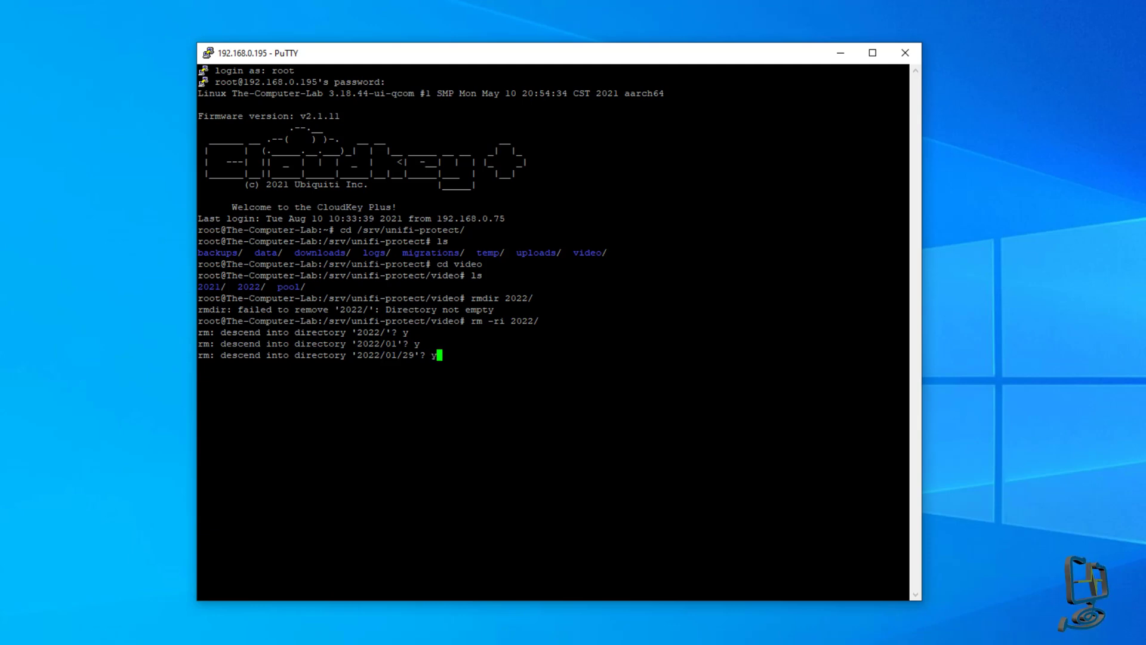
key("Return")
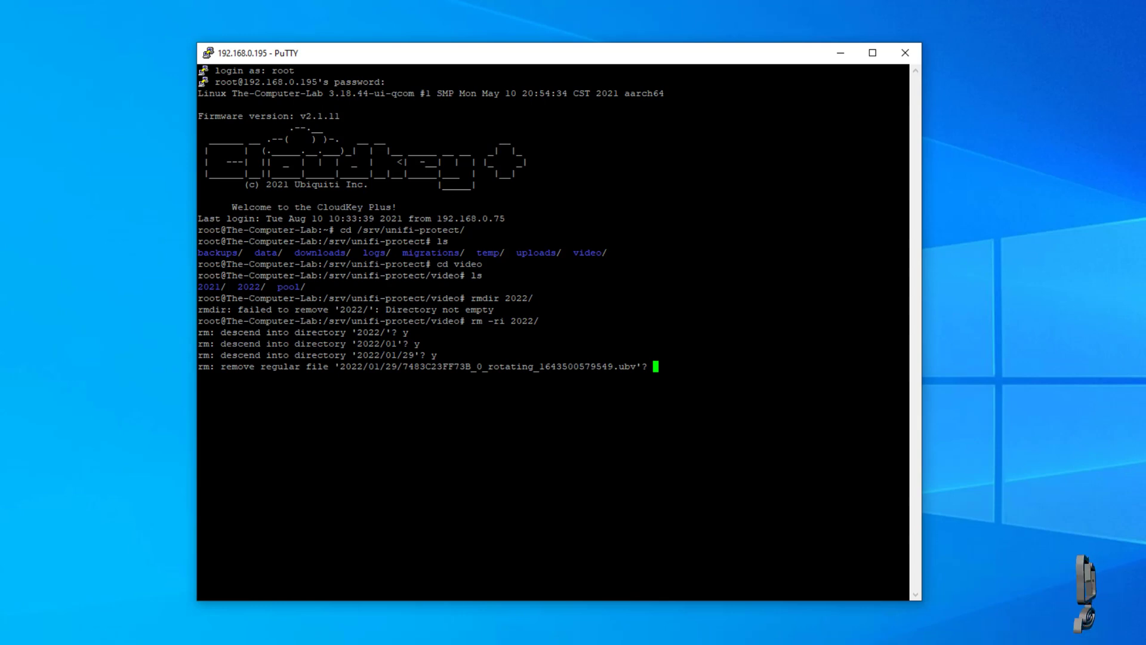
Approve deleting each .ubv recording in 2022/01/29 one by one with y.
type("y")
key("Return")
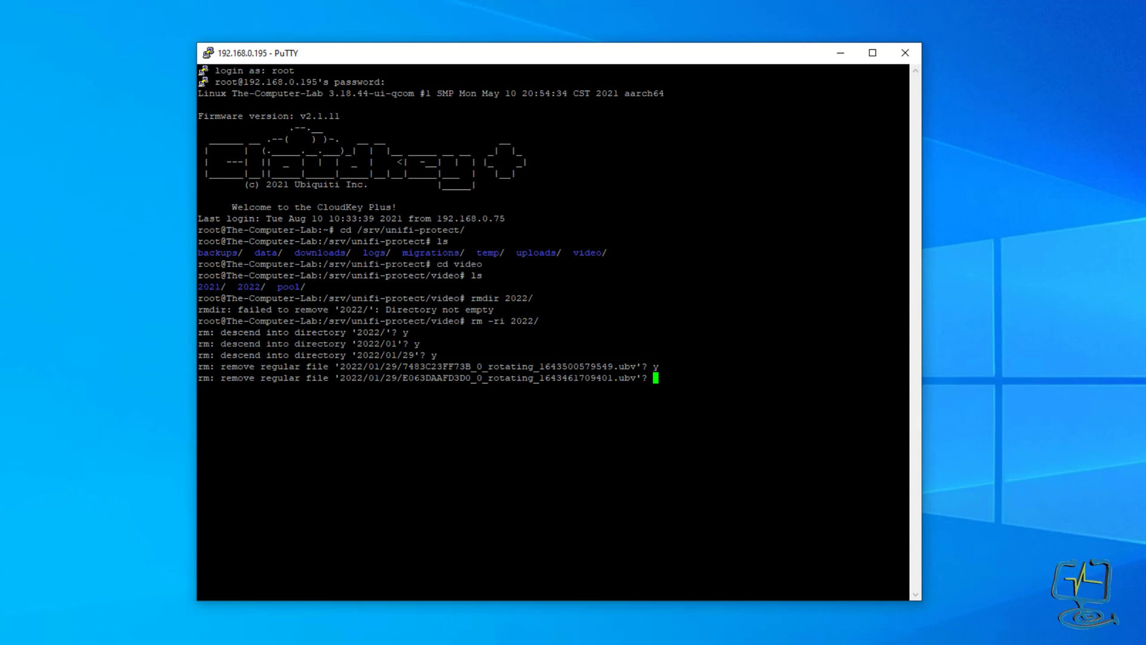
type("y")
key("Return")
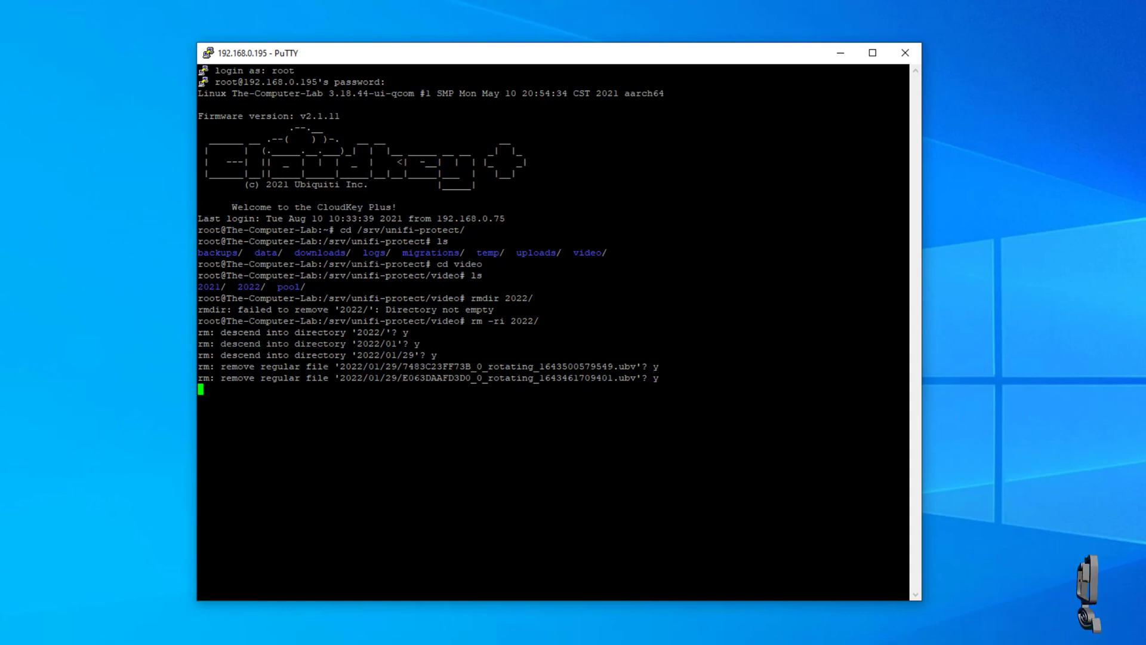
type("y")
key("Return")
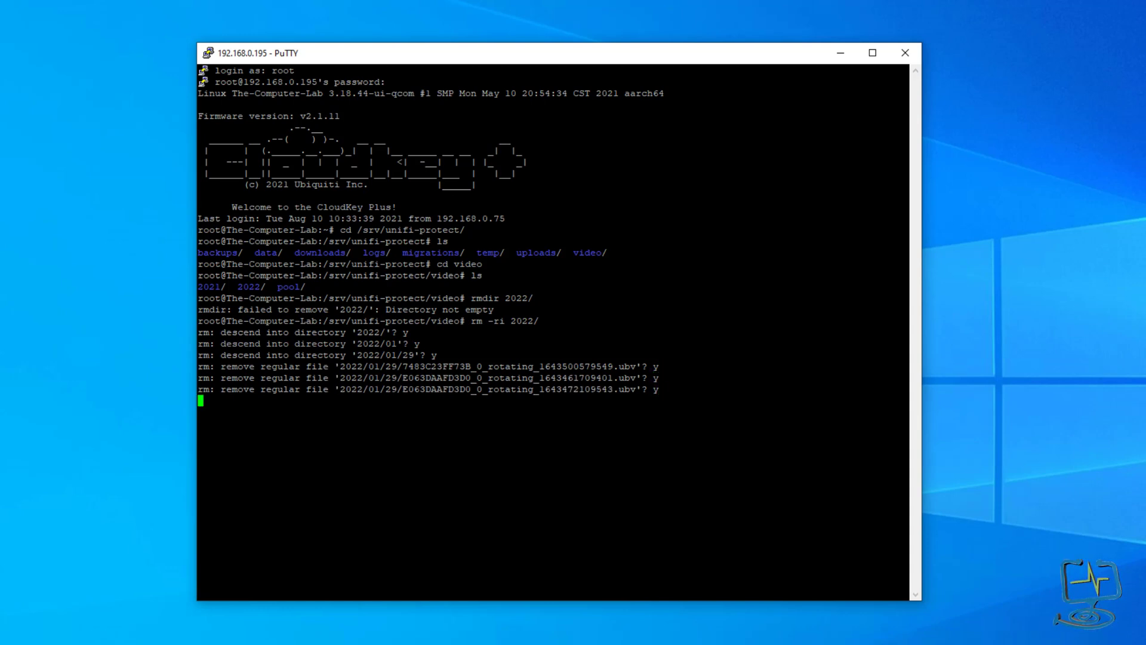
type("y")
key("Return")
type("y")
key("Return")
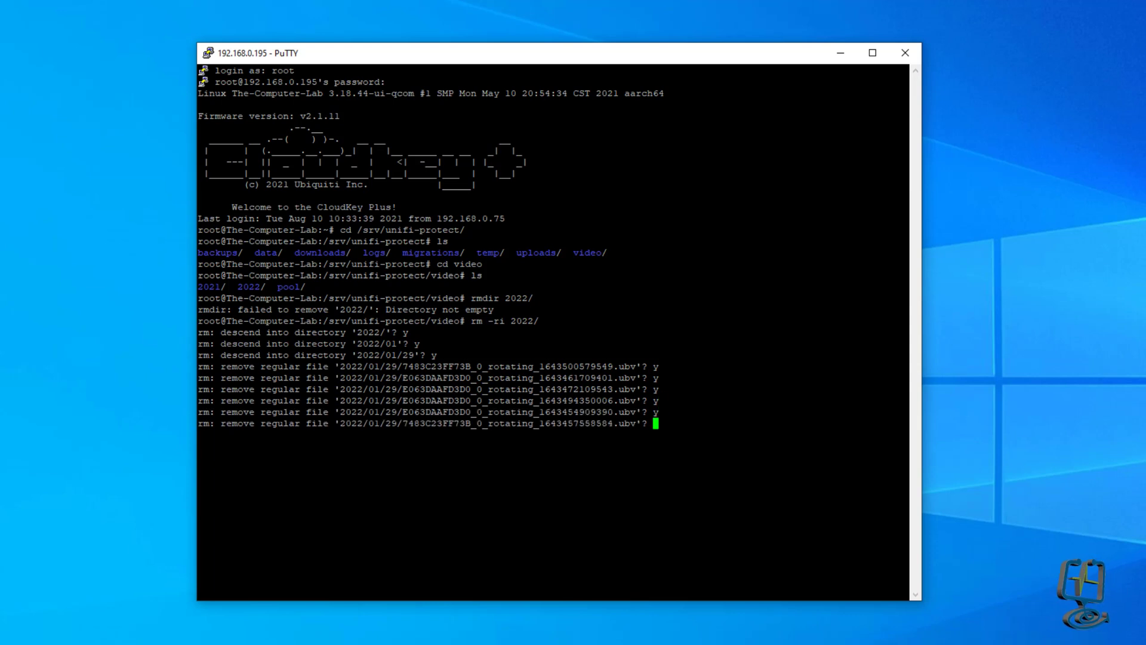
type("y")
key("Return")
type("y")
key("Return")
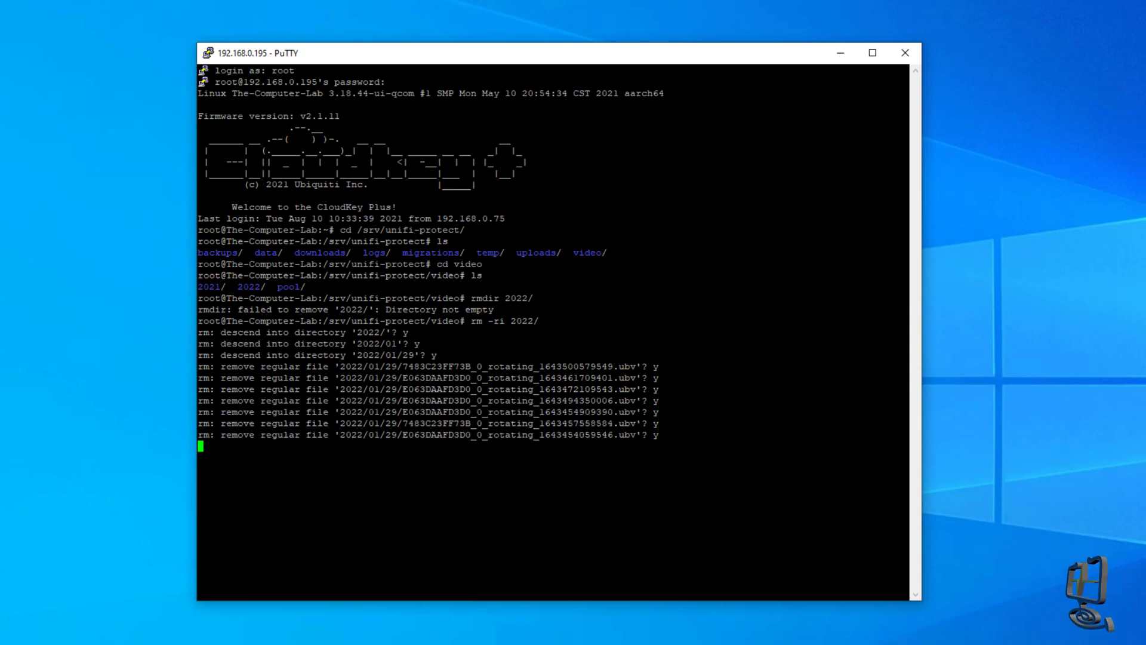
type("y")
key("Return")
type("y")
key("Return")
type("y")
key("Return")
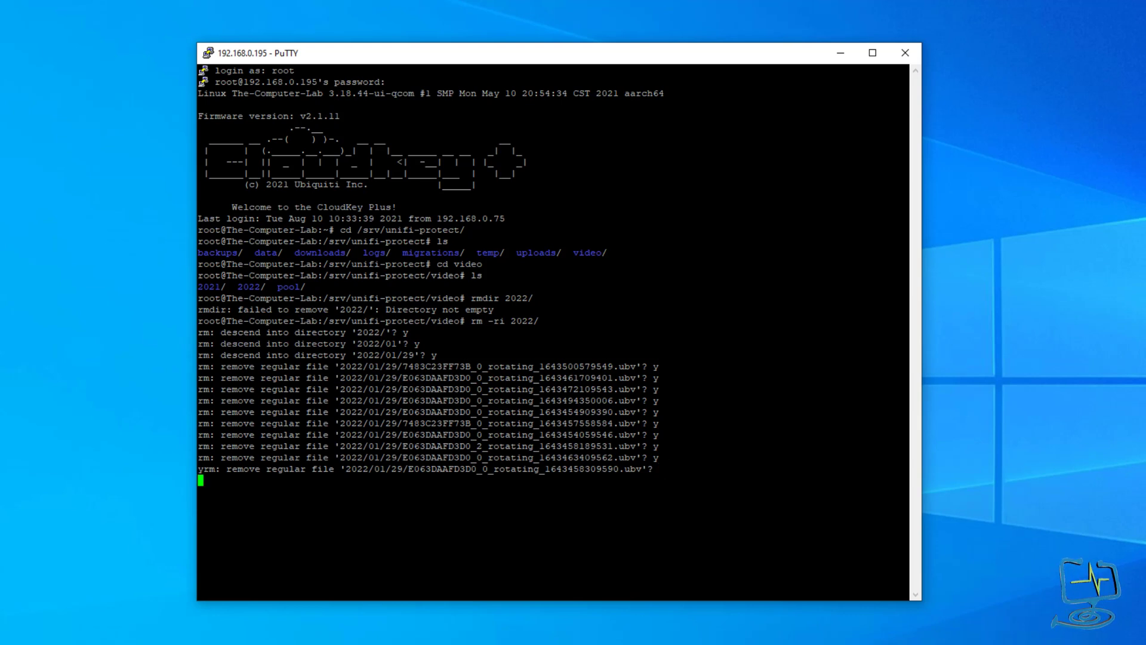
type("y")
key("Return")
type("y")
key("Return")
type("yy")
key("Return")
type("y")
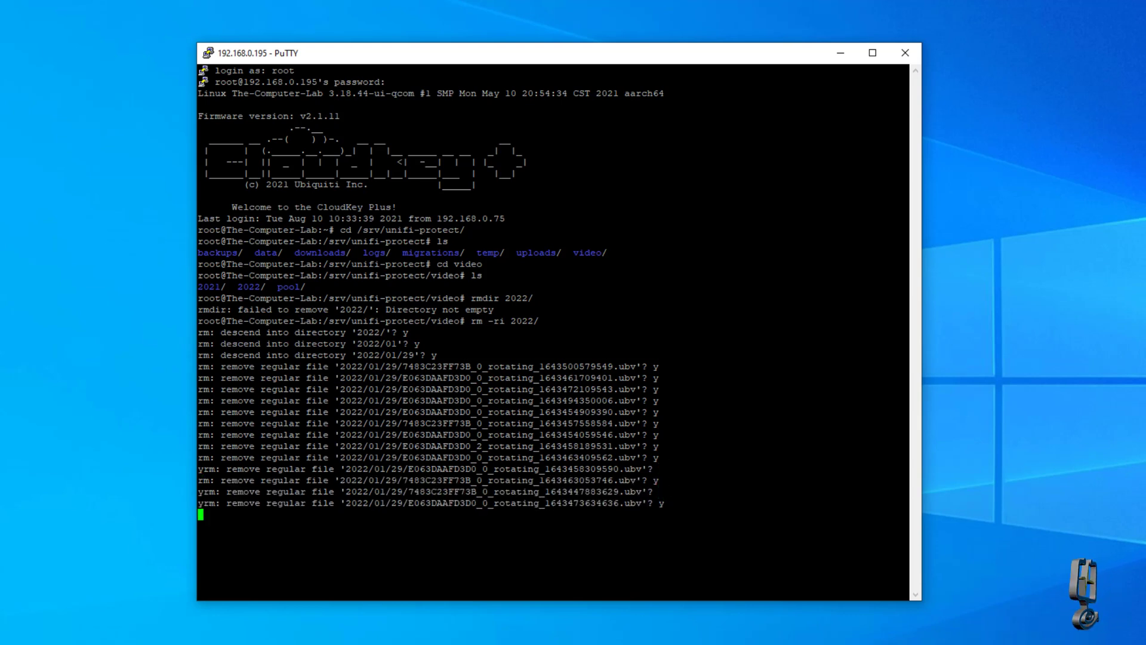
key("Return")
type("y")
key("Return")
type("y")
key("Return")
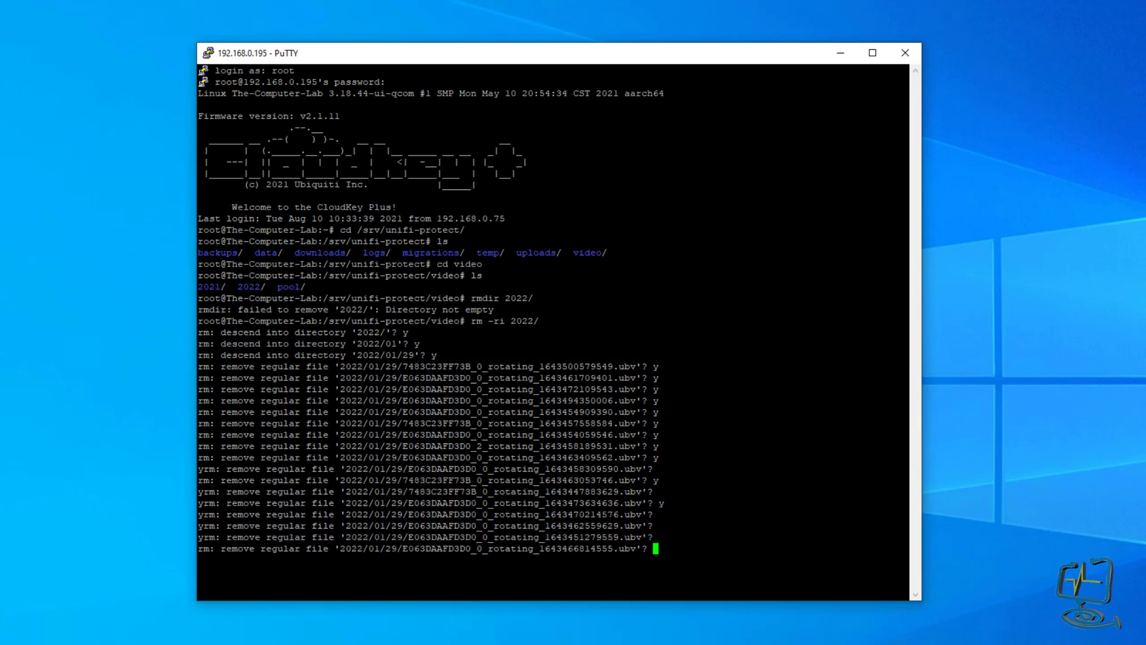
type("y")
key("Return")
type("y")
type("y")
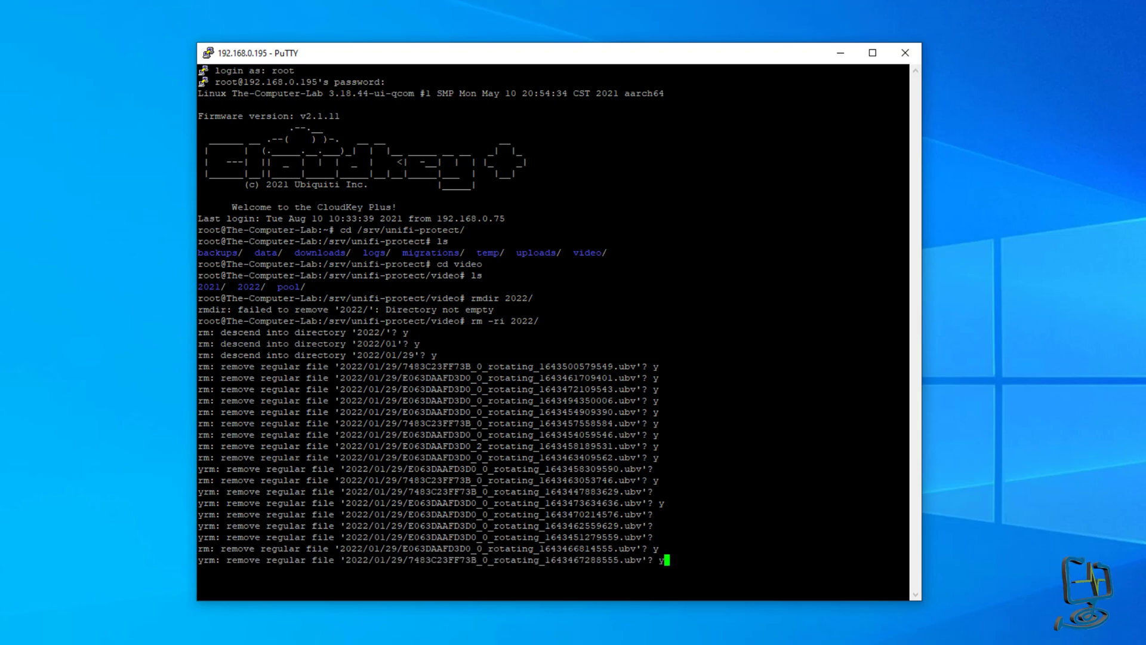
key("Return")
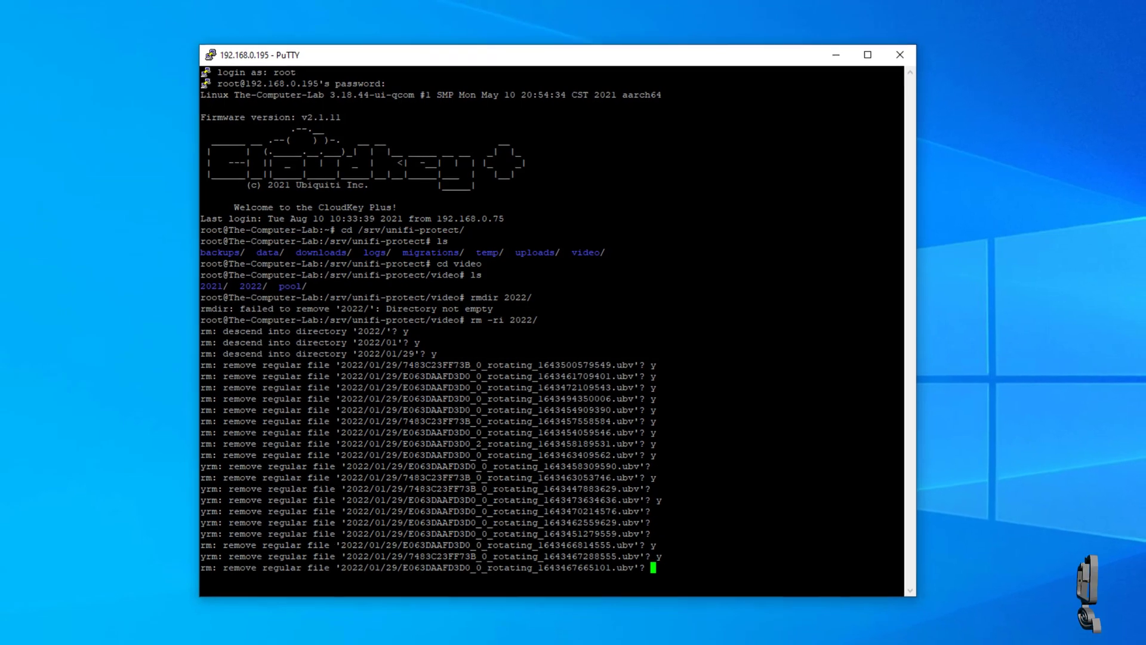
type("y")
key("Return")
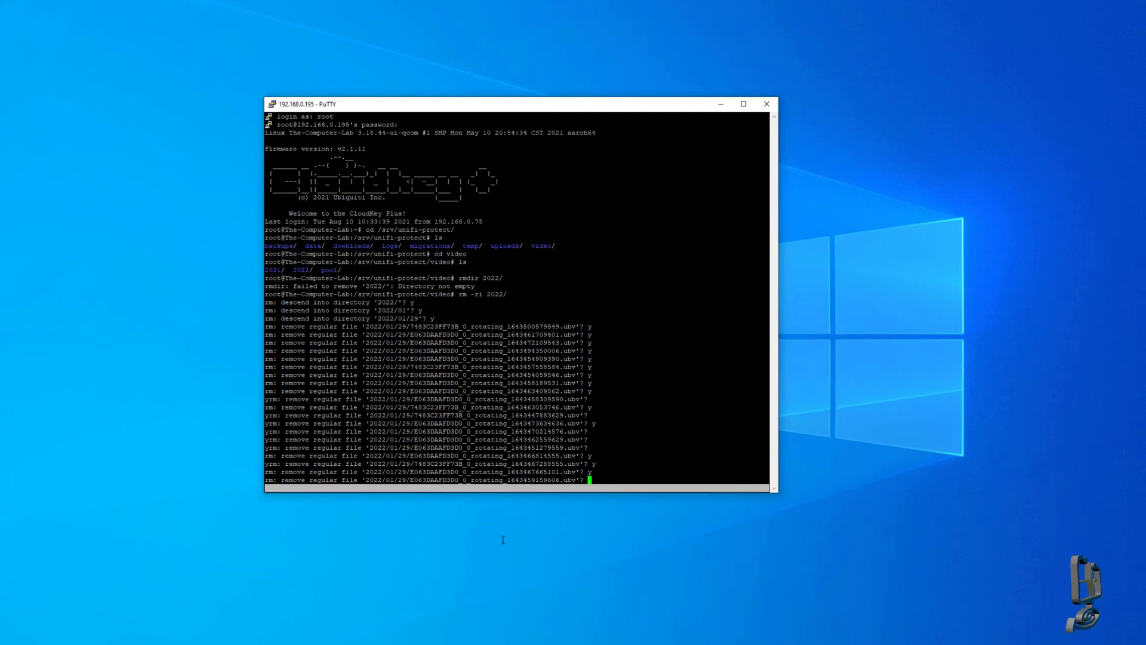
Enlarge the PuTTY window and keep approving deletion of the remaining 2022/01/29 recordings.
left_click_drag(553, 104, 516, 25)
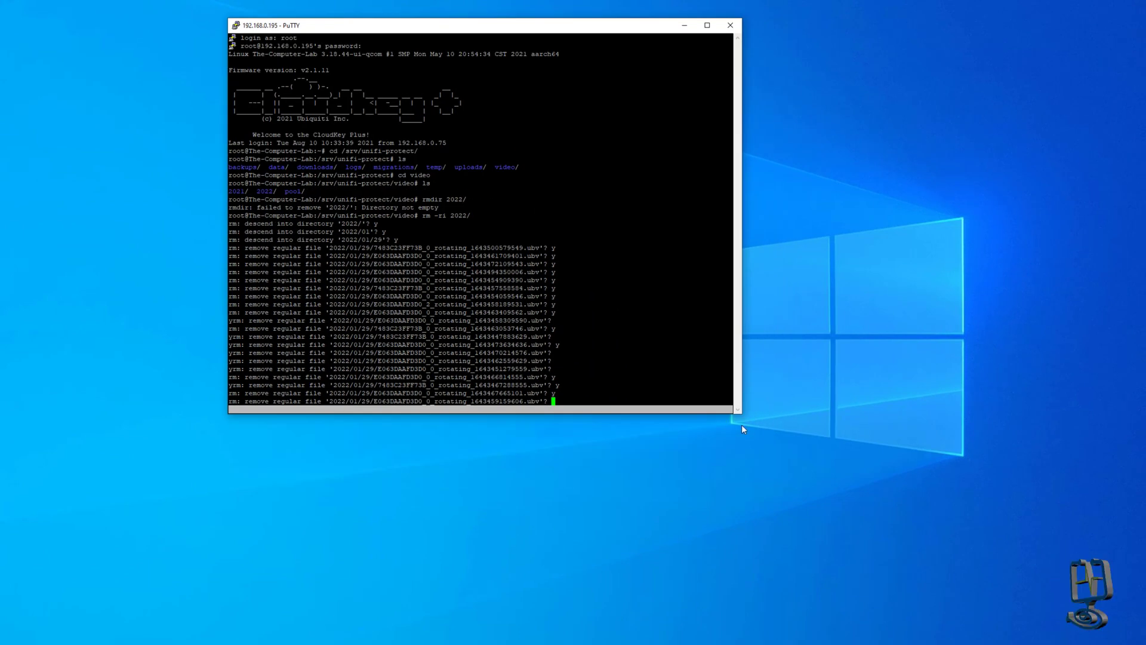
left_click_drag(738, 415, 880, 592)
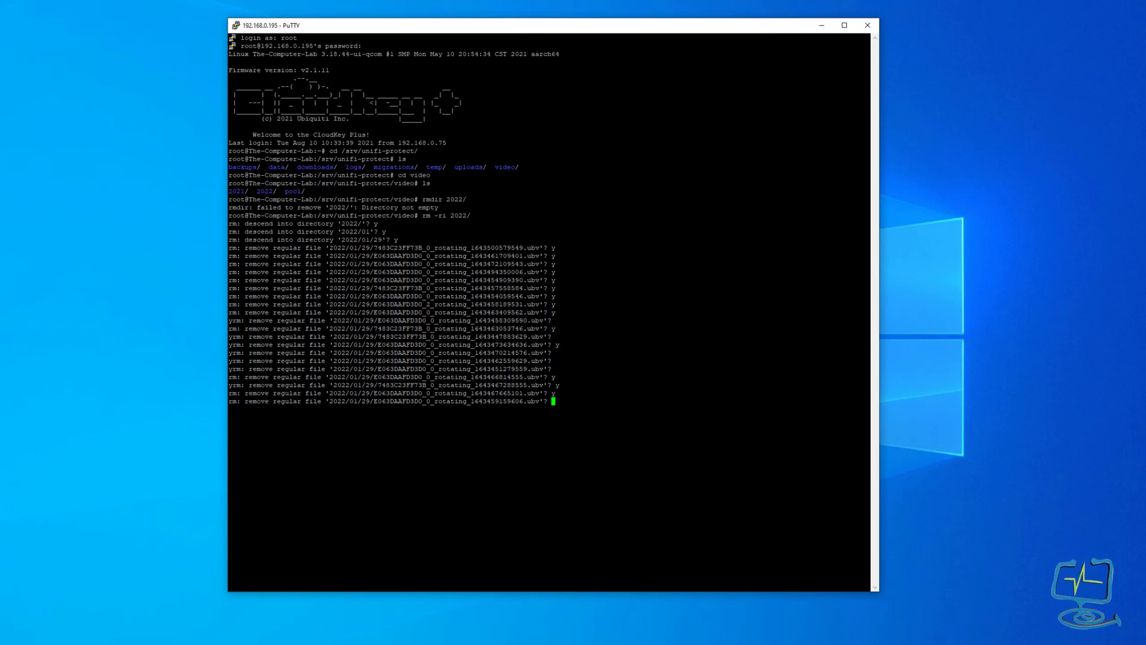
type("y")
key("Return")
type("y")
key("Return")
type("y")
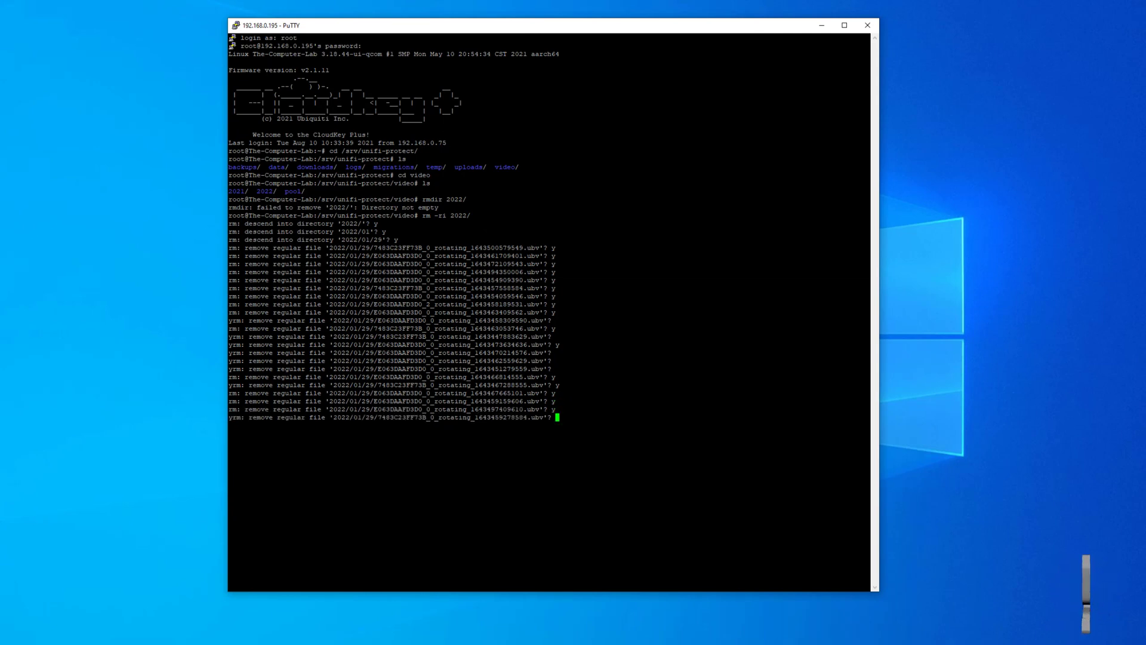
type("y")
key("Return")
type("y")
key("Return")
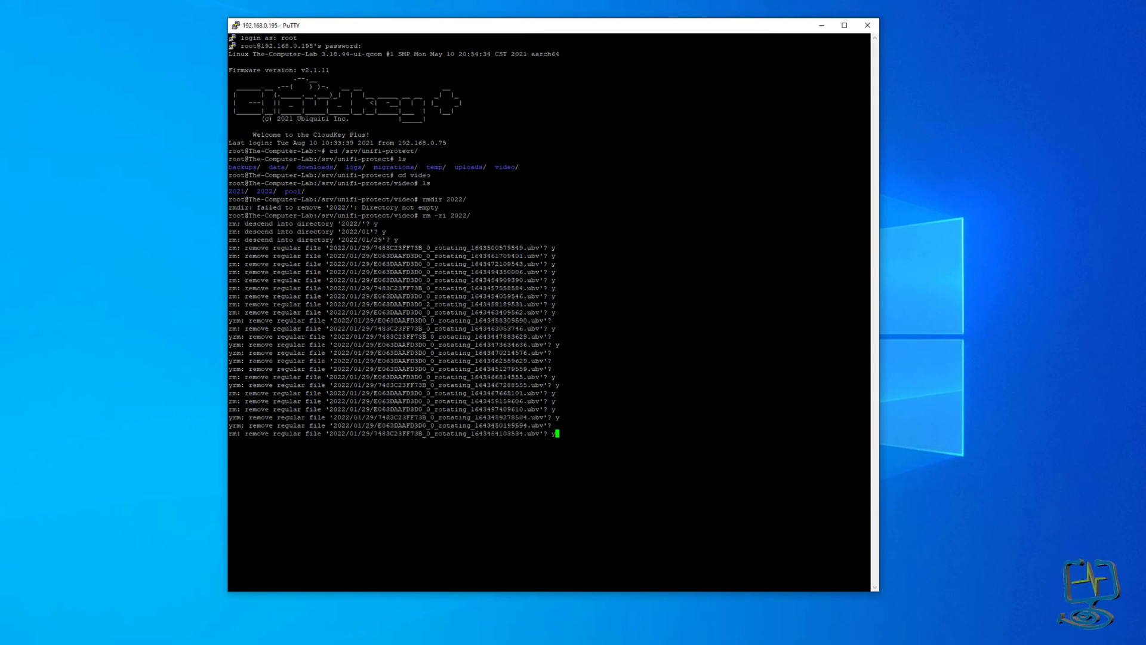
type("y")
key("Return")
type("y")
key("Return")
type("y")
key("Return")
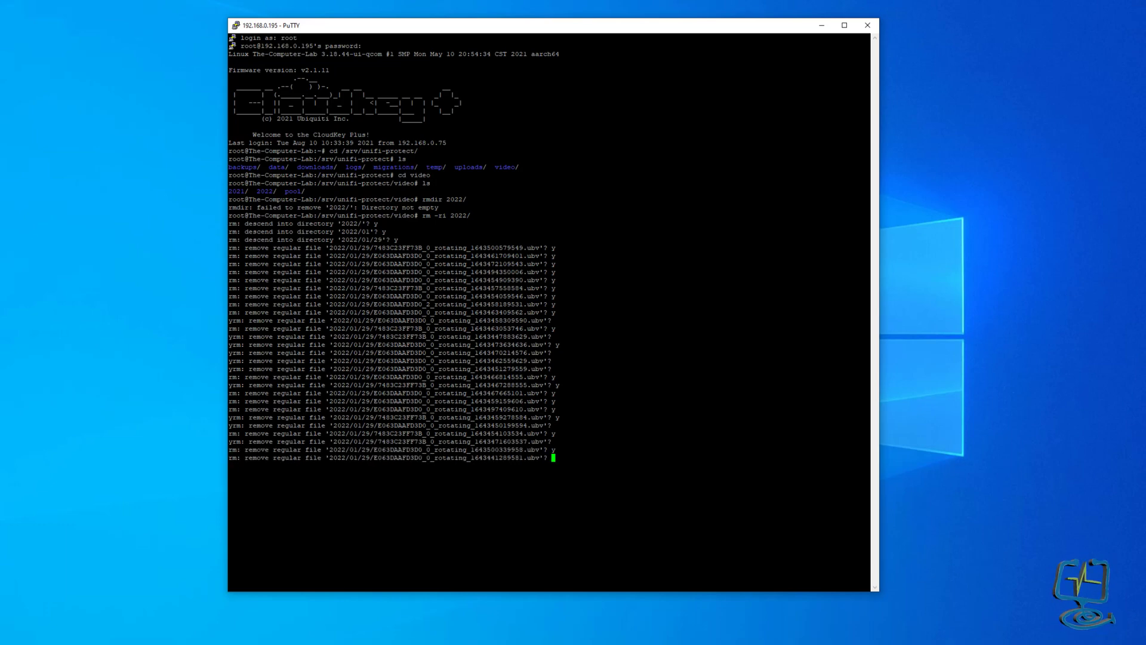
type("y")
key("Return")
key("y")
key("Return")
key("y")
key("Return")
key("y")
key("Return")
key("y")
key("Return")
key("y")
key("Return")
key("y")
key("Return")
key("y")
key("Return")
key("y")
key("Return")
key("y")
key("Return")
key("y")
key("Return")
key("y")
key("Return")
key("y")
key("Return")
key("y")
key("Return")
key("y")
key("Return")
key("y")
key("Return")
key("y")
key("Return")
key("y")
key("Return")
key("y")
key("Return")
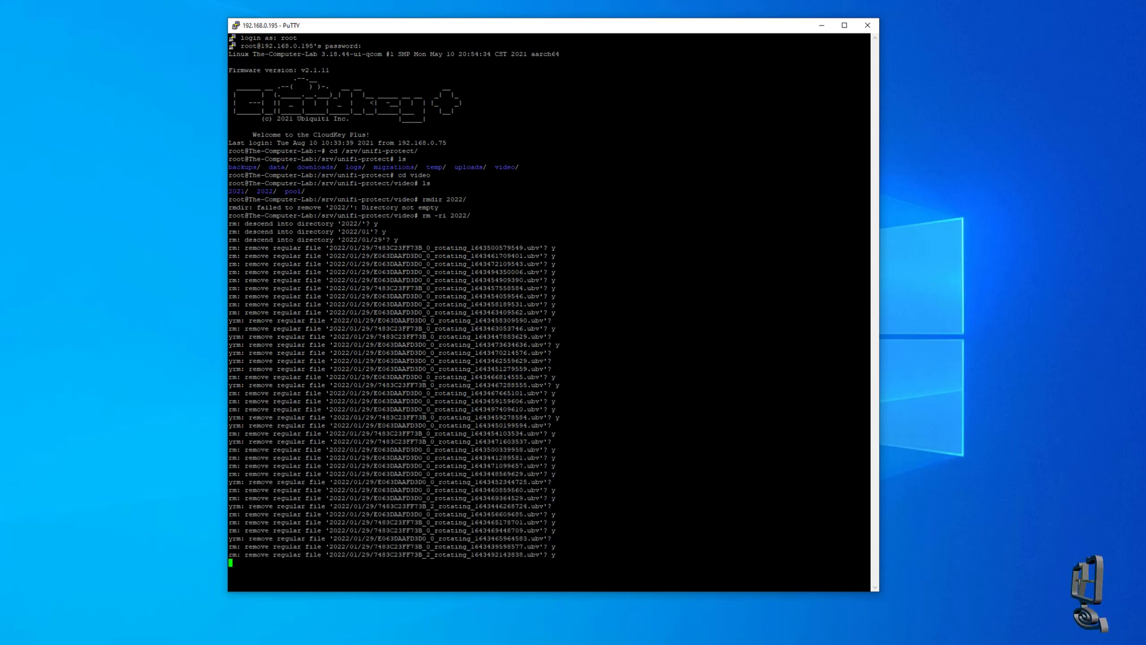
key("y")
key("Return")
key("y")
key("Return")
key("y")
key("Return")
key("y")
key("Return")
key("y")
key("Return")
key("y")
key("Return")
key("y")
key("Return")
key("y")
key("Return")
key("y")
key("Return")
key("y")
key("Return")
key("y")
key("Return")
key("y")
key("Return")
key("y")
key("Return")
key("y")
key("Return")
key("y")
key("Return")
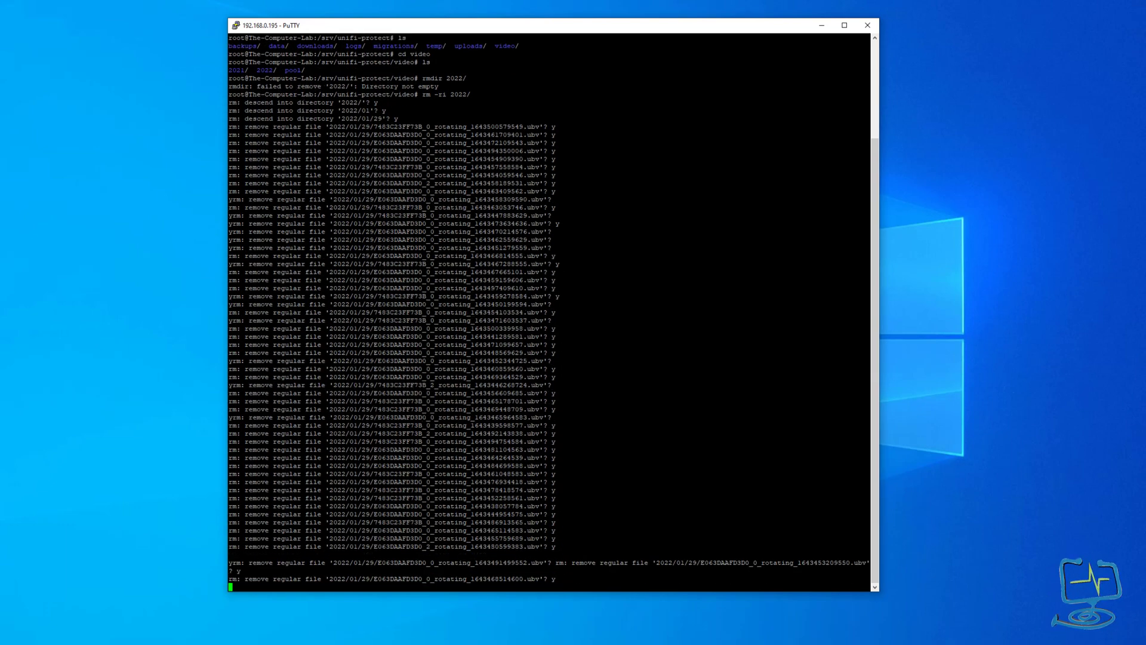
Descend into 2022/01/31 and approve deleting its video files.
type("y")
key("Return")
type("y")
key("Return")
type("y")
key("Return")
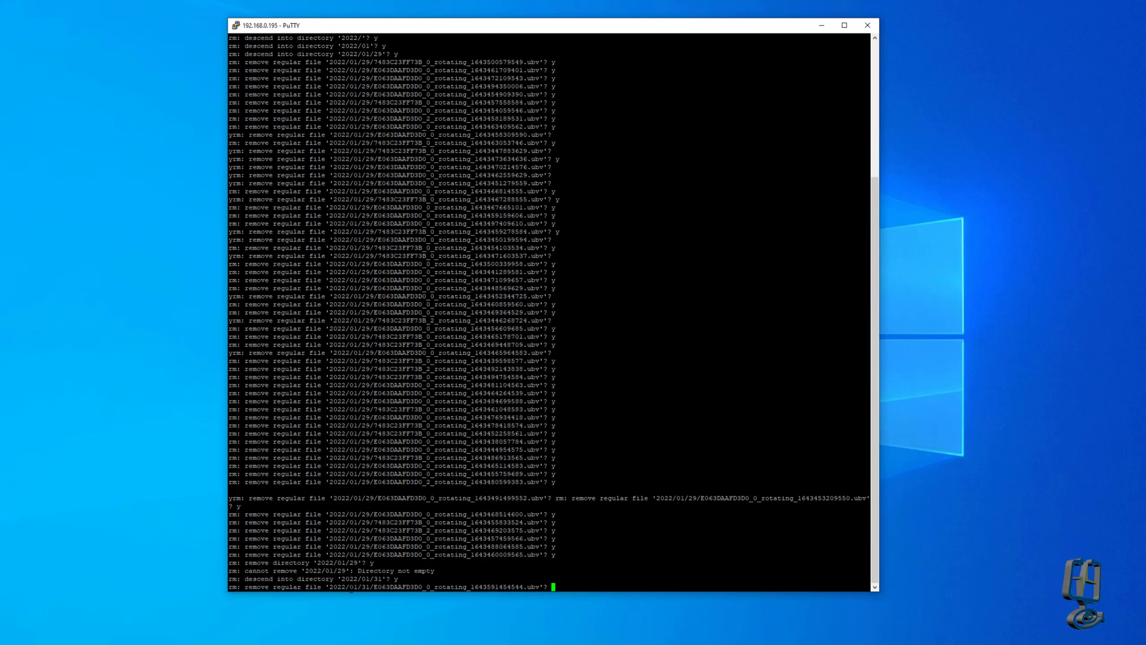
key("y")
key("Return")
key("y")
key("Return")
key("y")
key("Return")
key("y")
key("Return")
key("y")
key("Return")
key("y")
key("Return")
key("y")
key("Return")
key("y")
key("Return")
key("y")
key("Return")
key("y")
key("Return")
key("y")
key("Return")
key("y")
key("Return")
key("y")
key("Return")
key("y")
key("Return")
key("y")
key("Return")
key("y")
key("Return")
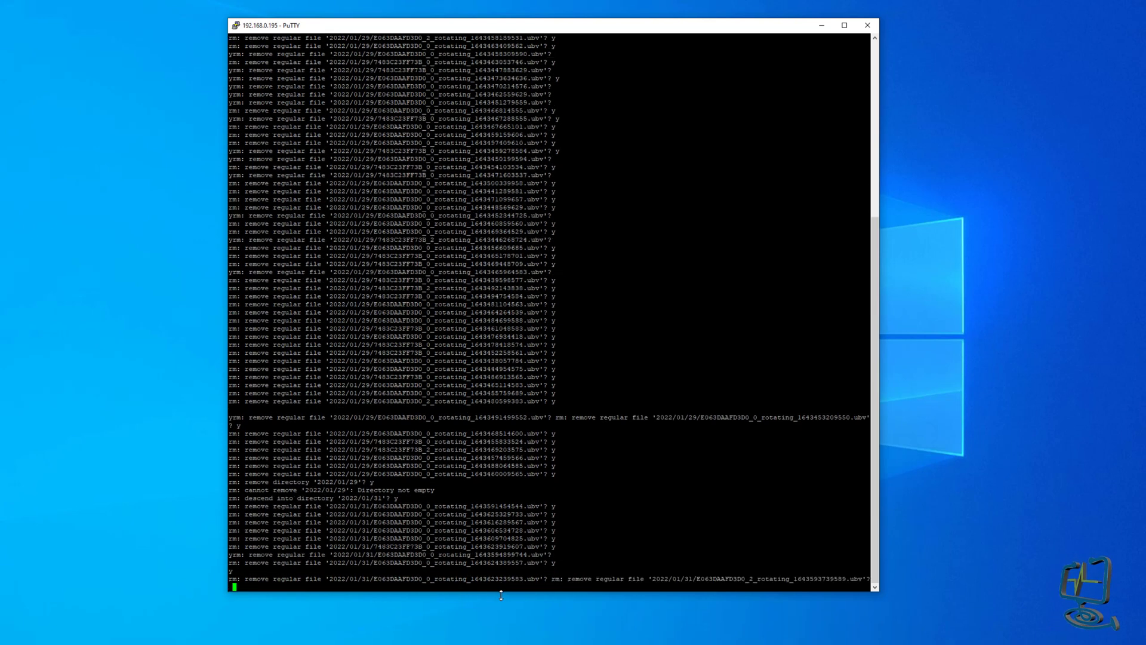
Continue approving deletion of the 2022/01/30 video files.
key("y")
key("Return")
key("y")
key("Return")
key("y")
key("Return")
key("y")
key("Return")
key("y")
key("Return")
key("y")
key("Return")
key("y")
key("Return")
key("y")
key("Return")
key("y")
key("Return")
key("y")
key("Return")
key("y")
key("Return")
key("y")
key("Return")
key("y")
key("Return")
key("y")
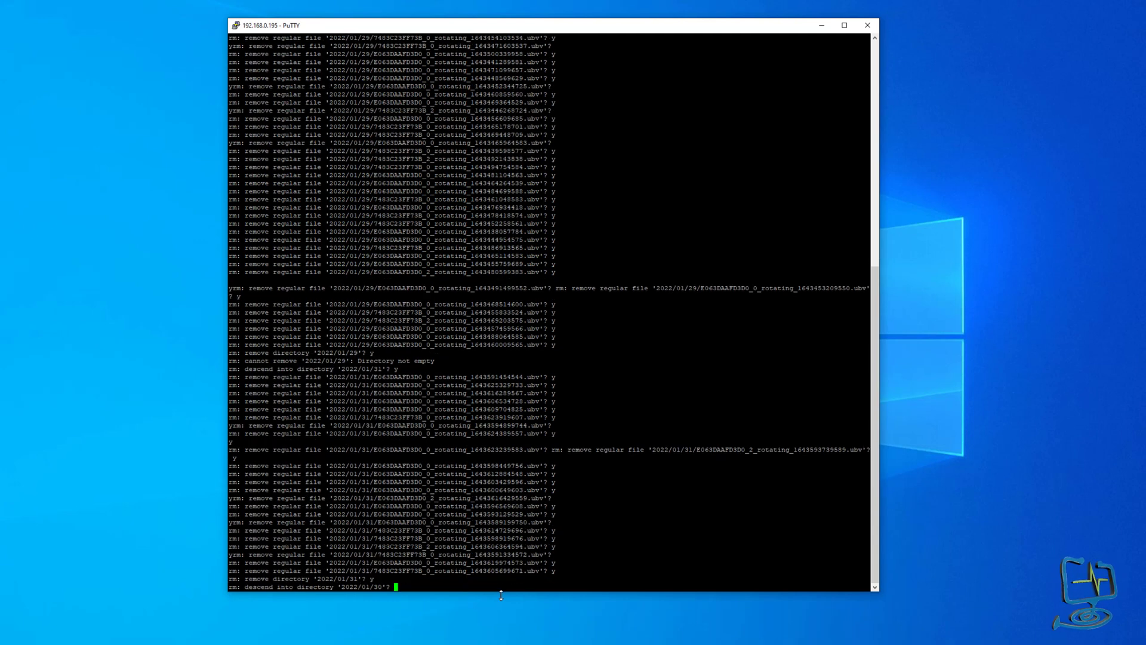
key("Return")
key("y")
key("Return")
key("y")
key("Return")
key("y")
key("Return")
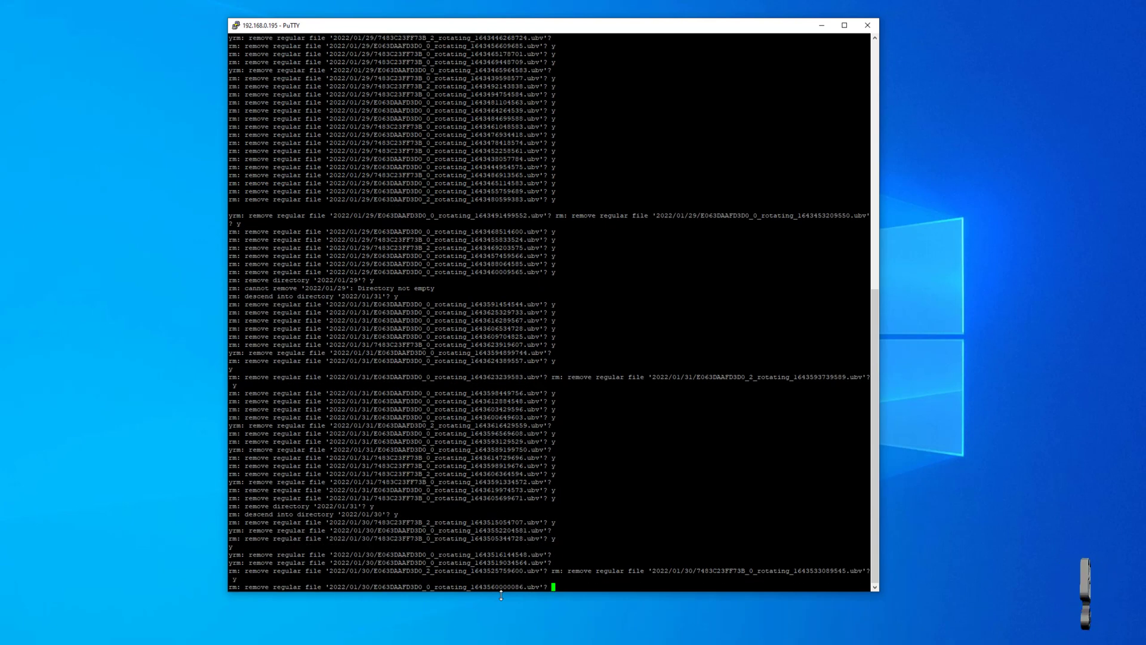
key("y")
key("Return")
type("cd ..")
key("Return")
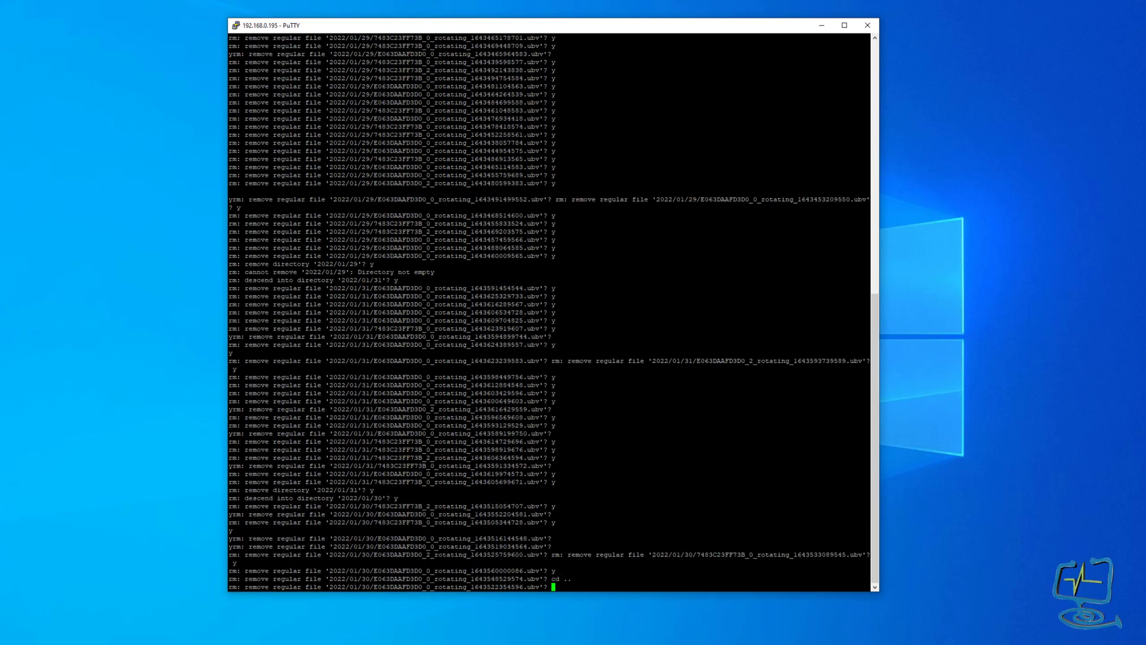
key("alt+Tab")
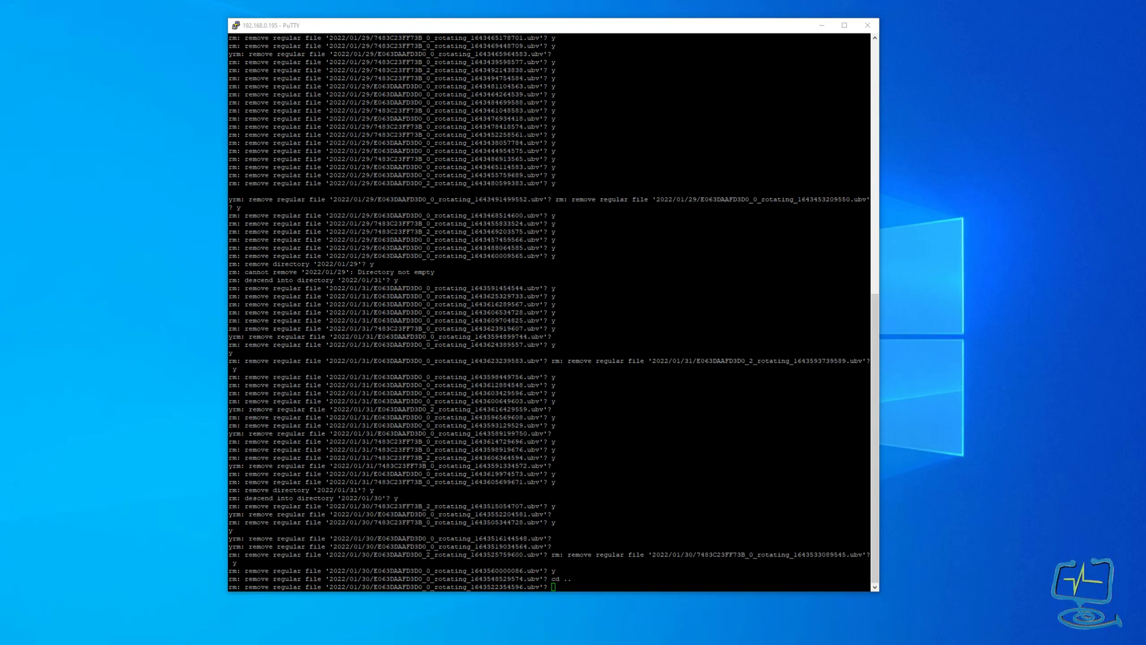
key("alt+Tab")
key("y")
key("Return")
key("y")
key("Return")
key("y")
key("Return")
key("y")
key("Return")
key("y")
key("Return")
key("y")
key("Return")
key("y")
key("Return")
key("y")
key("Return")
key("y")
key("Return")
key("y")
key("Return")
key("y")
key("Return")
key("y")
key("Return")
key("y")
key("Return")
key("y")
key("Return")
key("y")
key("Return")
key("y")
key("Return")
key("y")
key("Return")
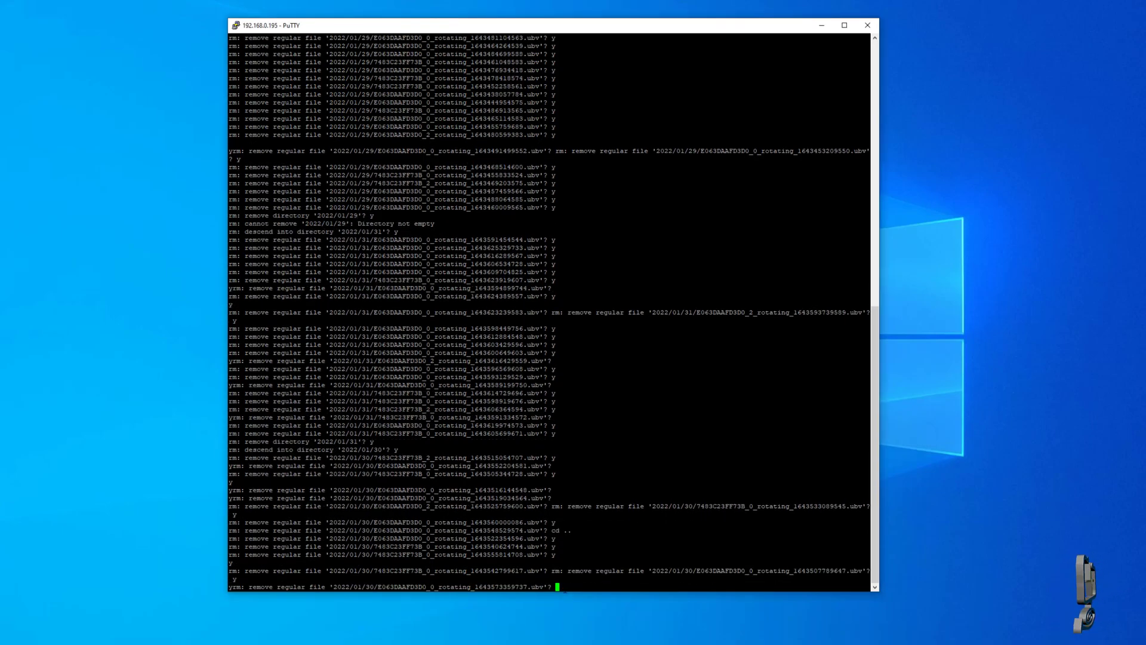
key("y")
key("Return")
key("y")
key("Return")
key("y")
key("Return")
key("y")
key("Return")
key("y")
key("Return")
key("y")
key("Return")
key("y")
key("Return")
key("y")
key("Return")
key("y")
key("Return")
key("y")
key("Return")
key("y")
key("Return")
key("y")
key("Return")
key("y")
key("Return")
key("y")
key("Return")
key("y")
key("Return")
key("y")
key("Return")
key("y")
key("Return")
key("y")
key("Return")
key("y")
key("Return")
key("y")
key("Return")
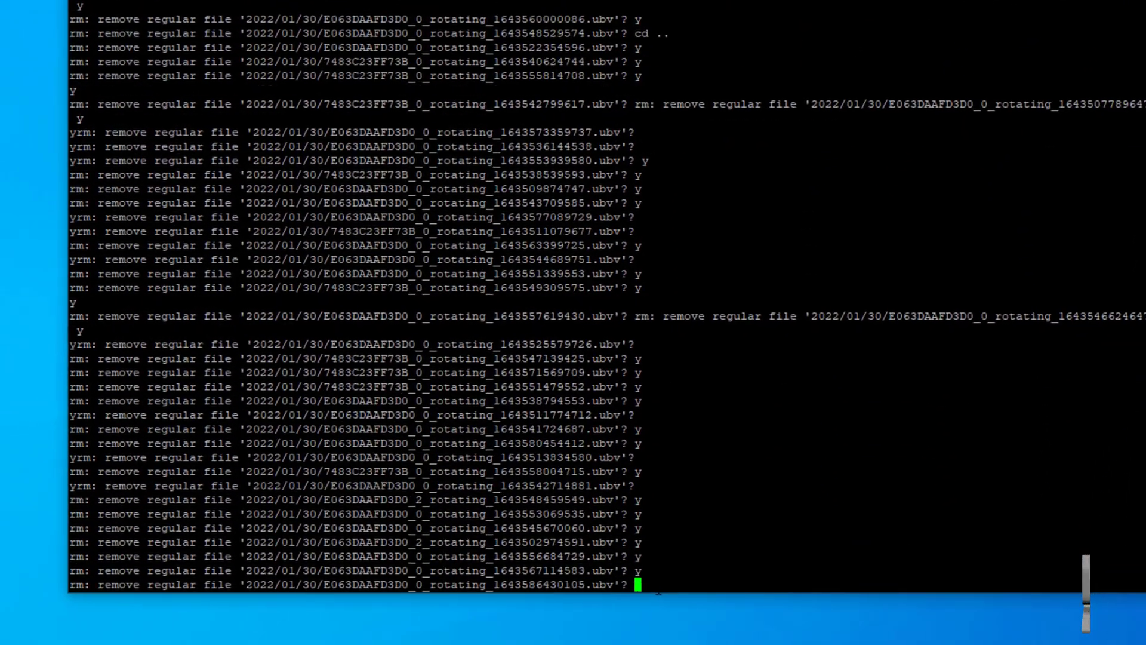
key("y")
key("Return")
key("y")
key("Return")
key("y")
key("Return")
type("kill")
key("Return")
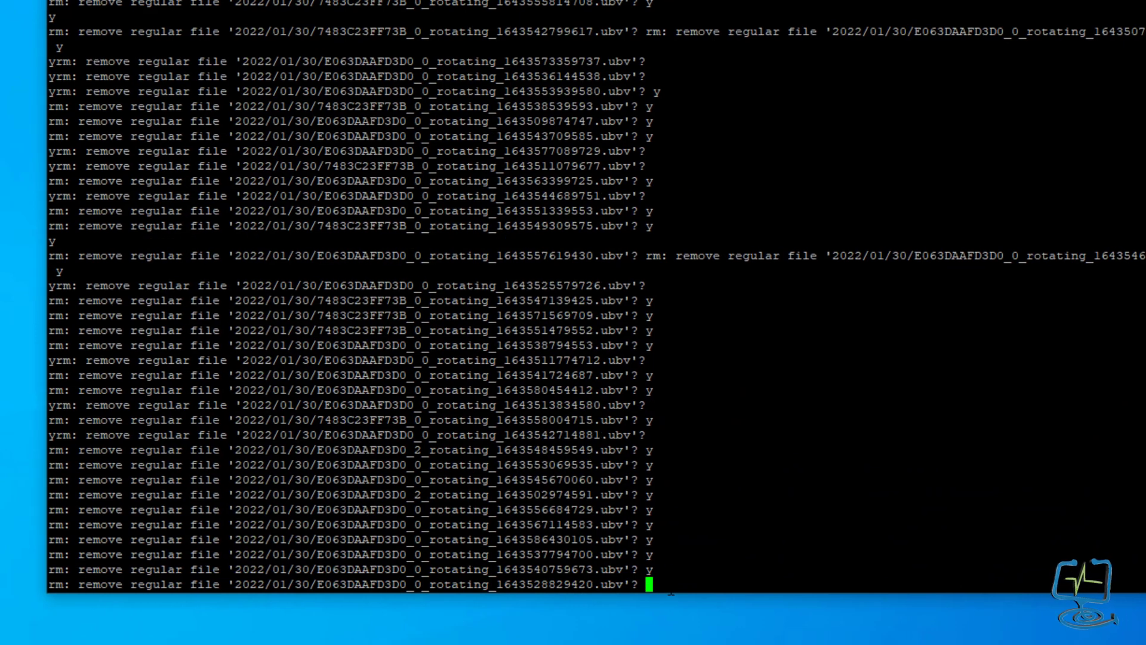
Suspend the interactive rm with Ctrl+Z and list the video folder.
key("ctrl+z")
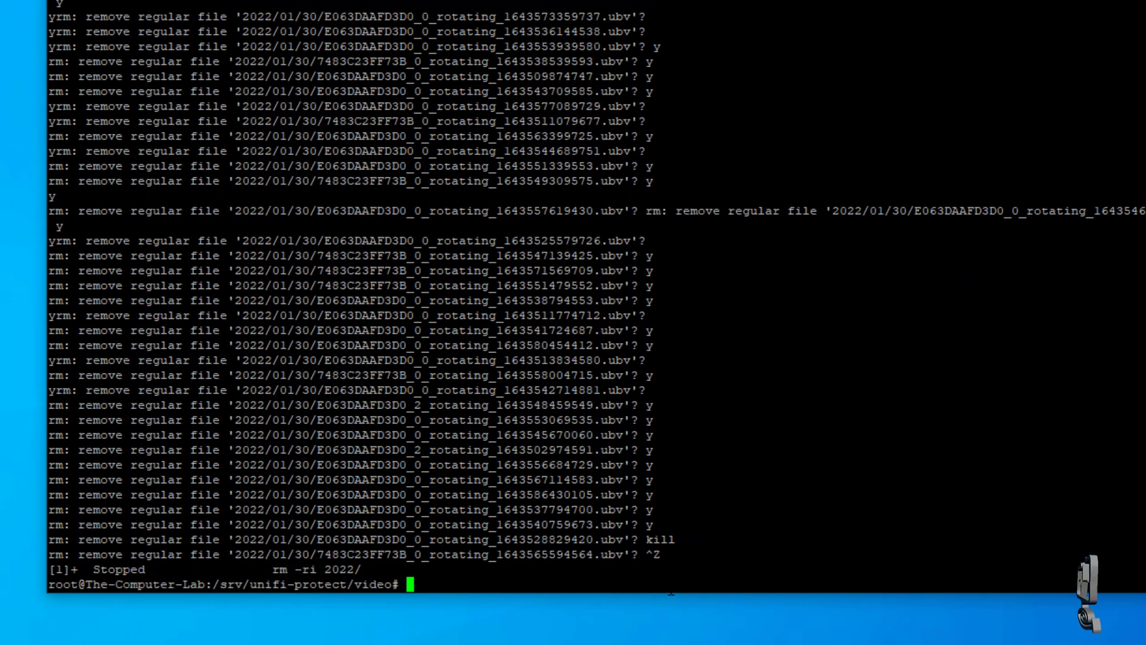
type("ls")
key("Return")
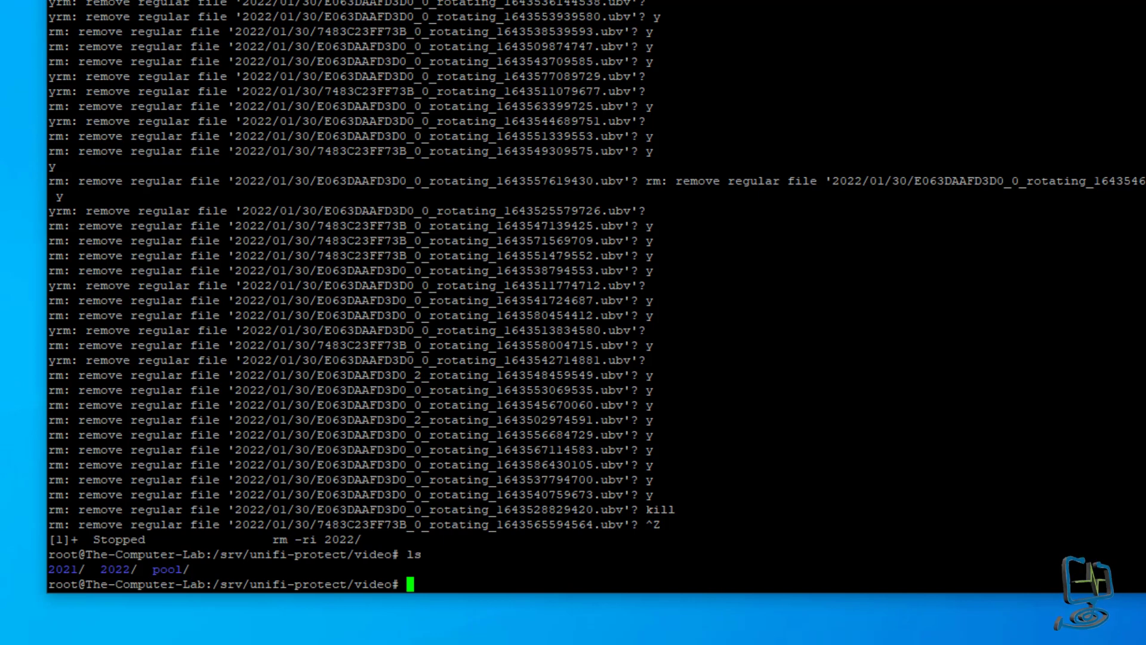
Delete 2022/ with rm -r, verify only 2021 and pool remain, then close the session.
type("rm")
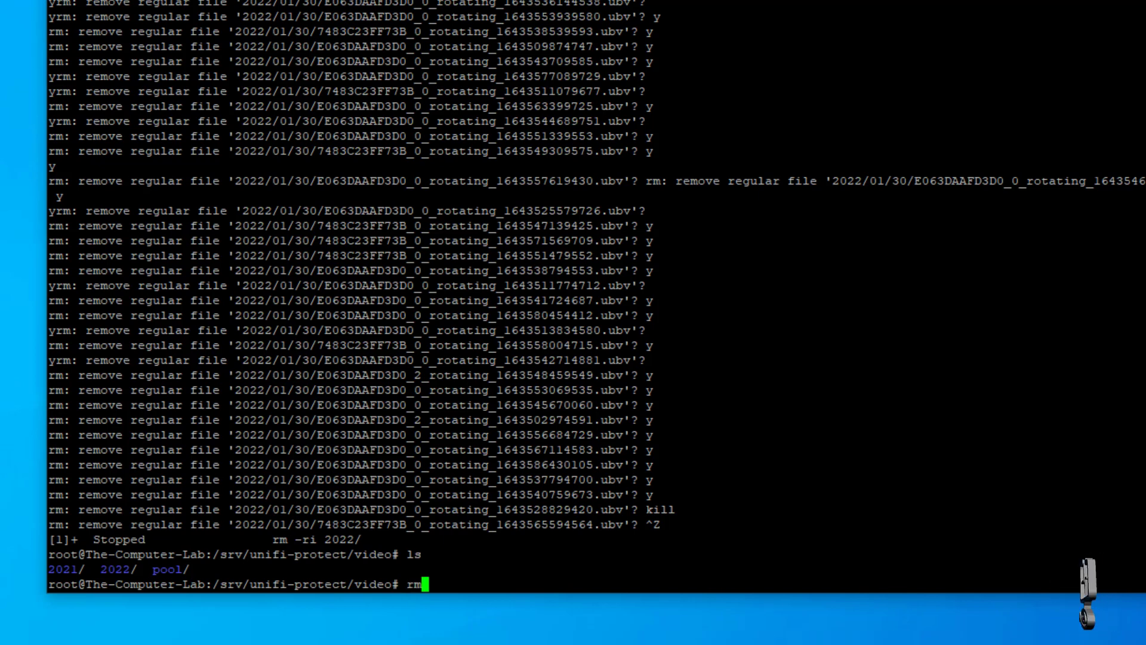
type(" -")
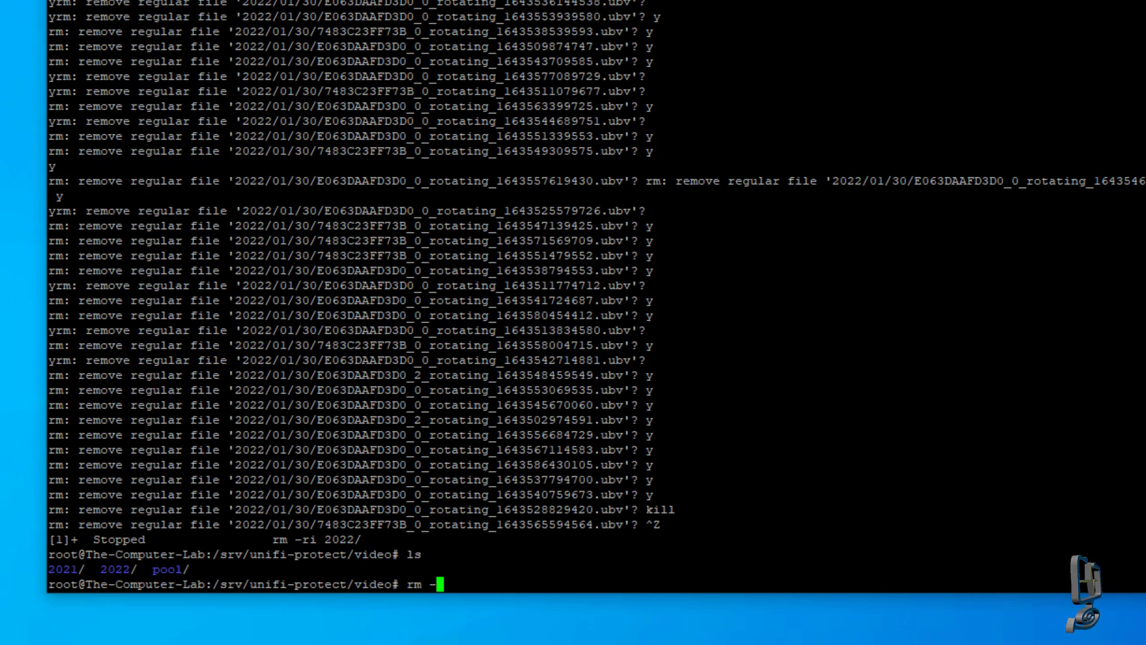
type("r 2022")
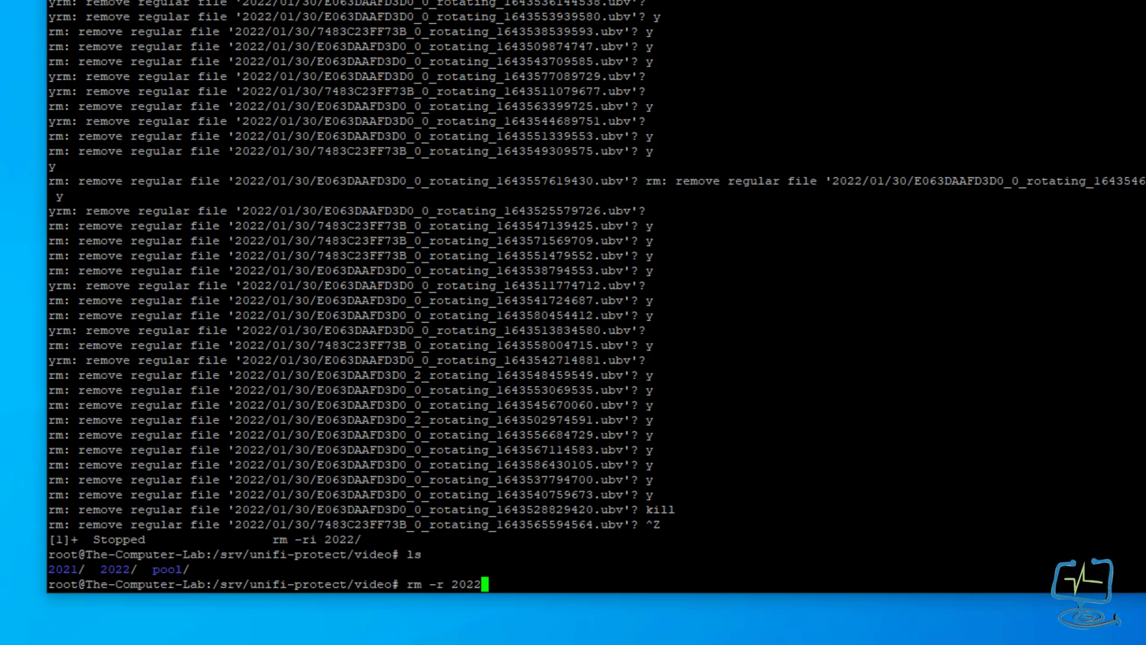
type("/")
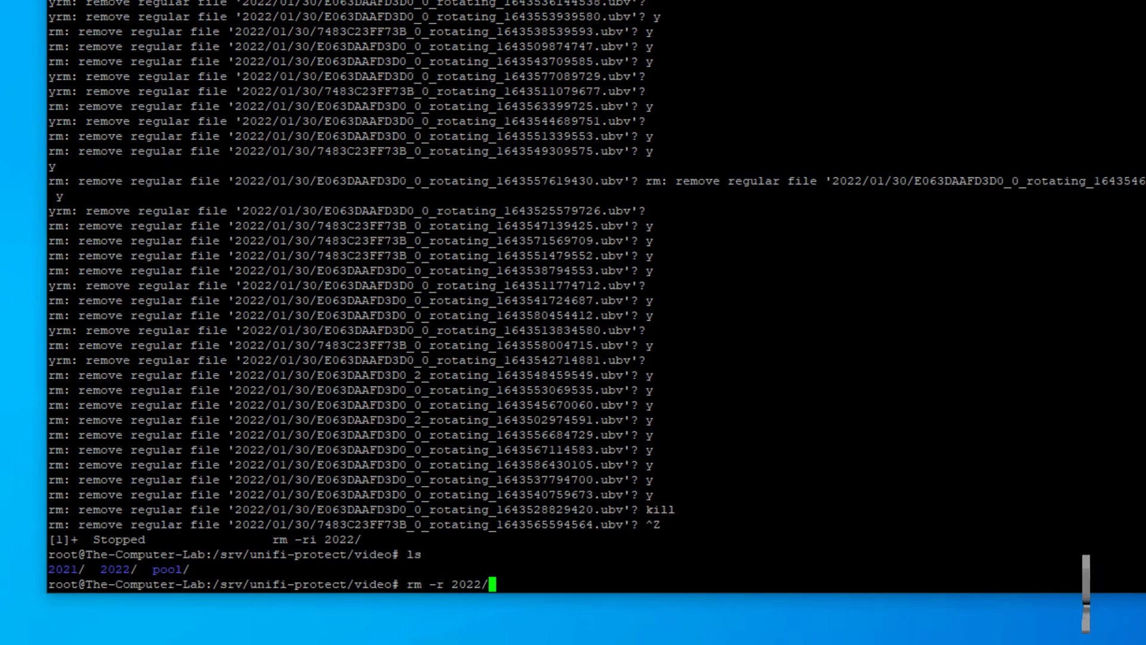
key("Return")
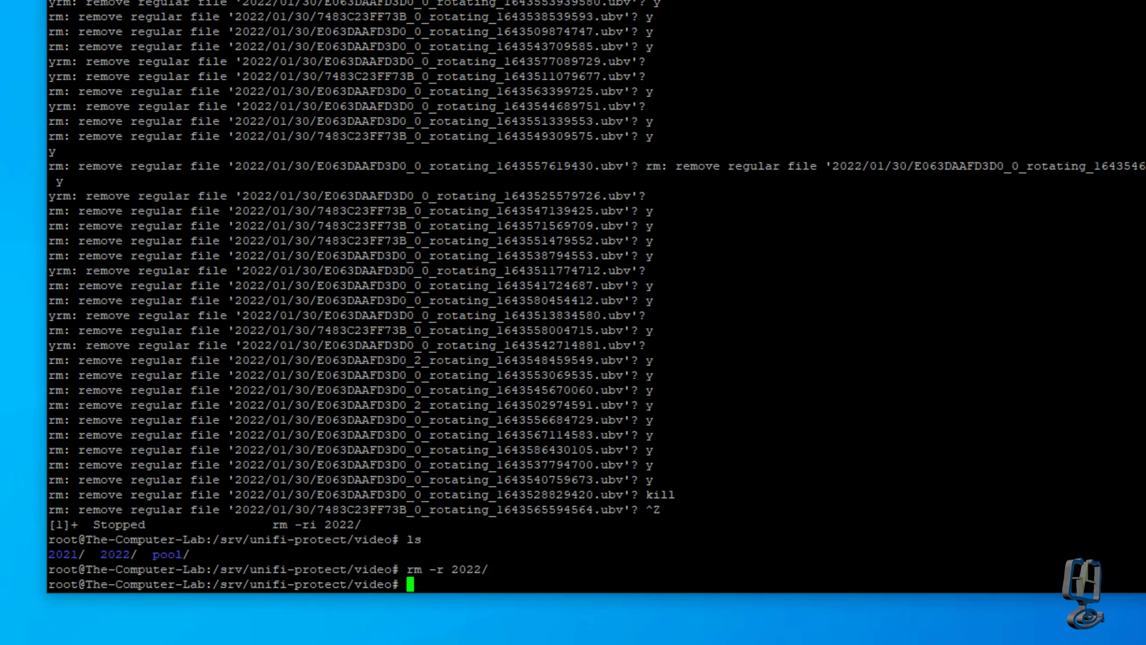
type("ls")
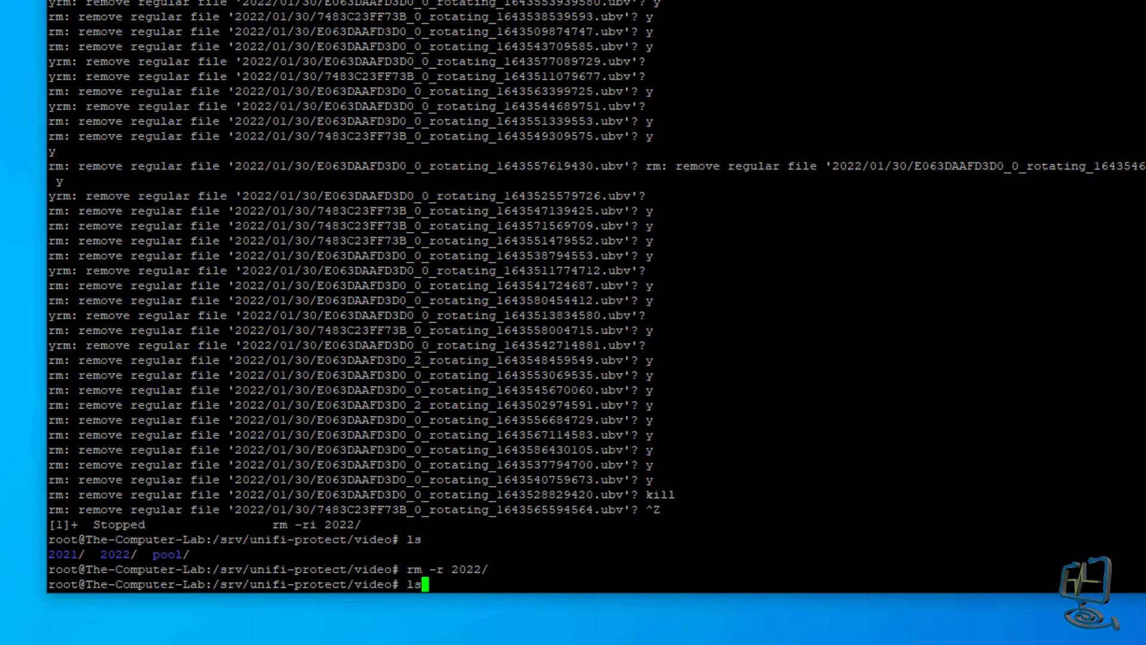
key("Return")
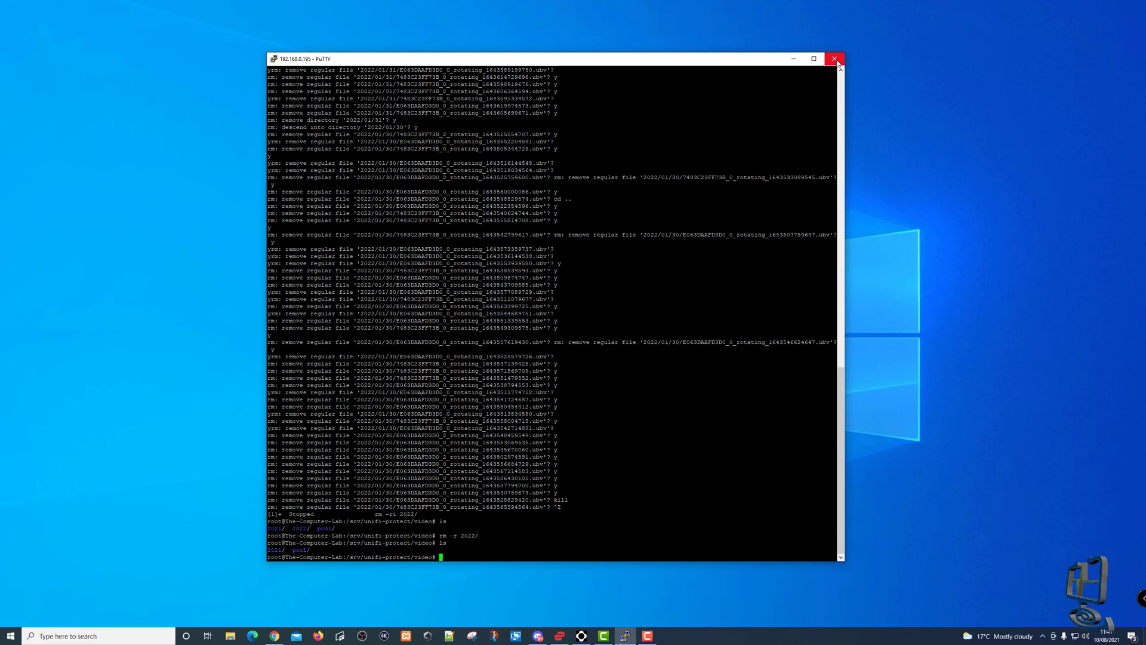
left_click(834, 59)
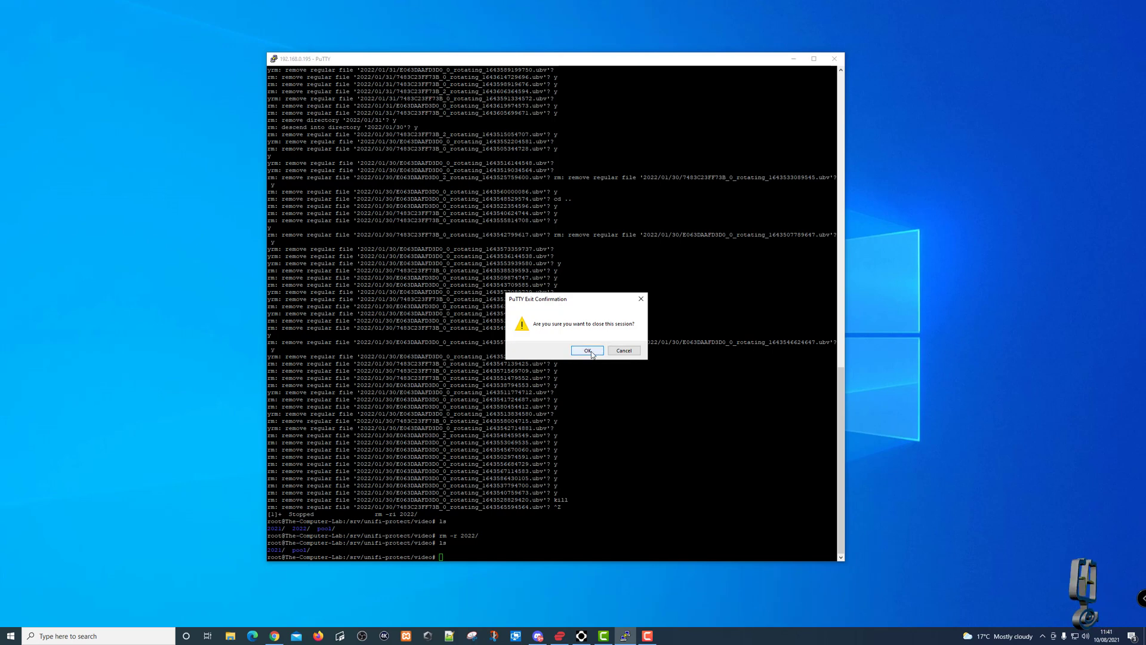
left_click(592, 353)
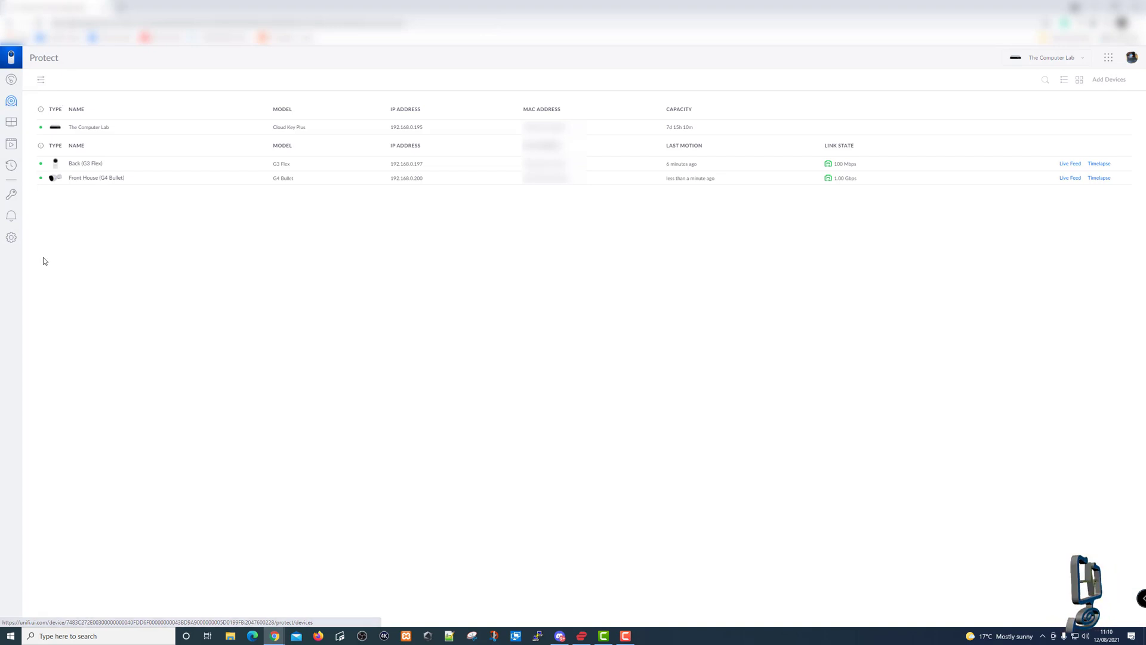
Review the Unmanage option for the Front House camera, then close its details.
left_click(102, 182)
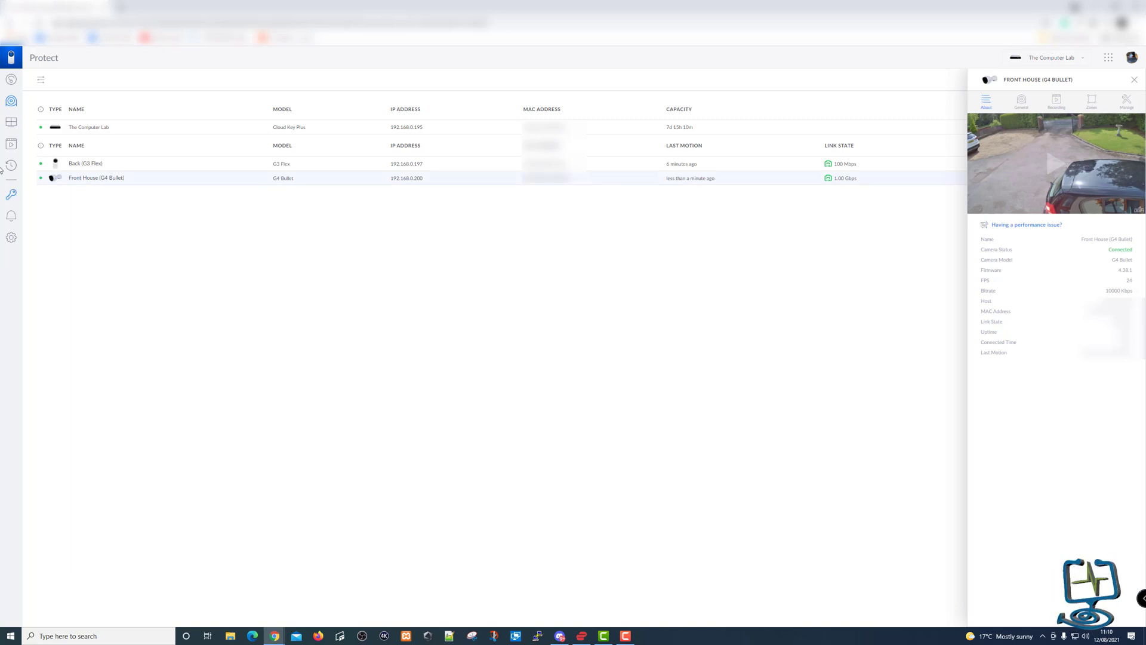
left_click(1126, 101)
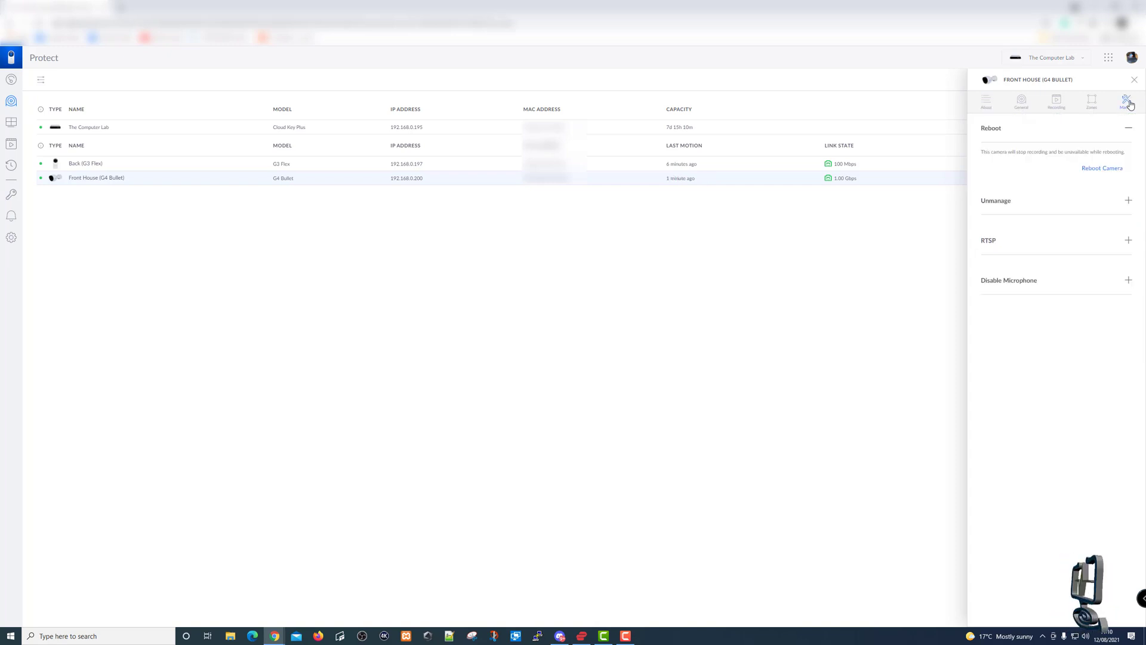
left_click(1045, 201)
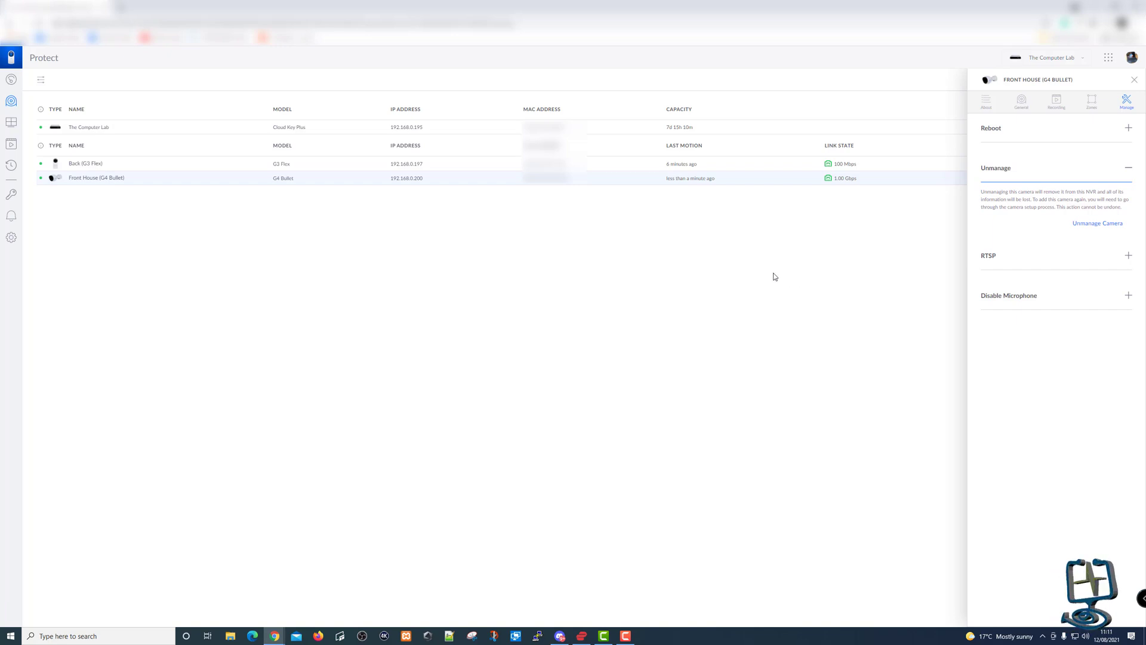
left_click(1134, 79)
Review the Unmanage option for the Back (G3 Flex) camera, then close its details.
left_click(162, 166)
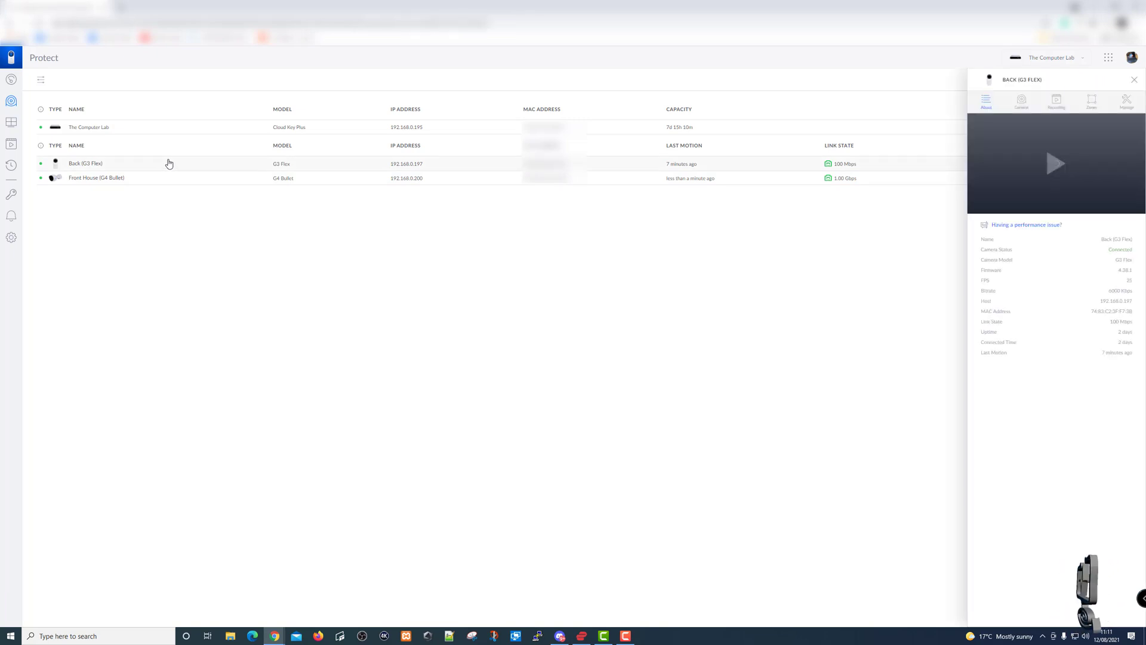
left_click(1124, 104)
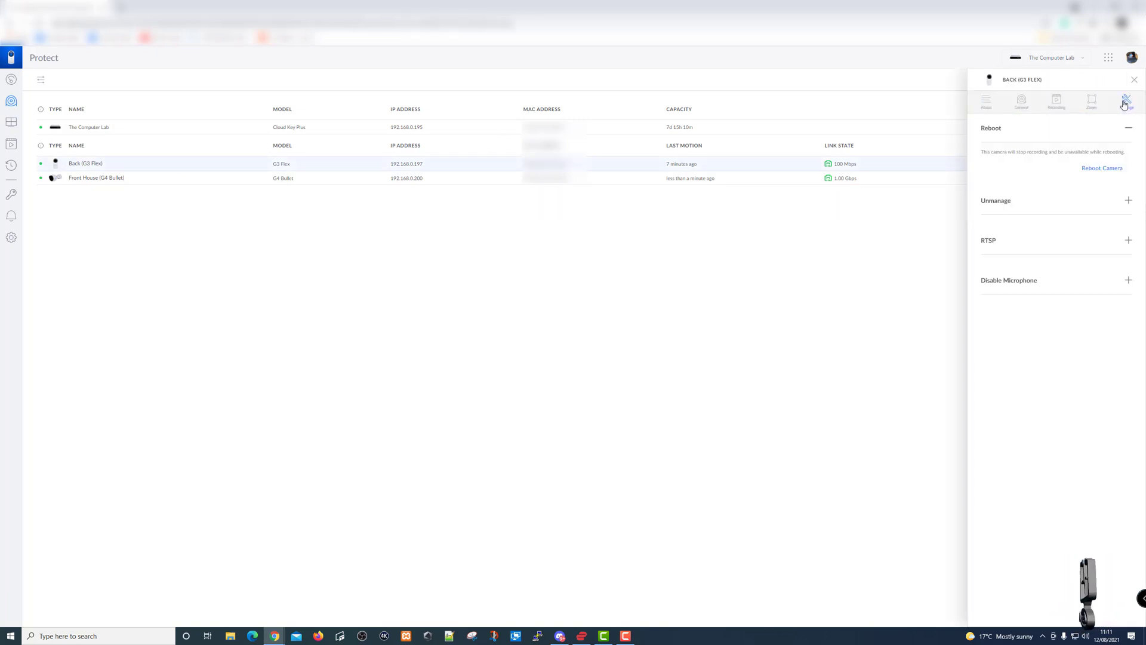
left_click(1009, 198)
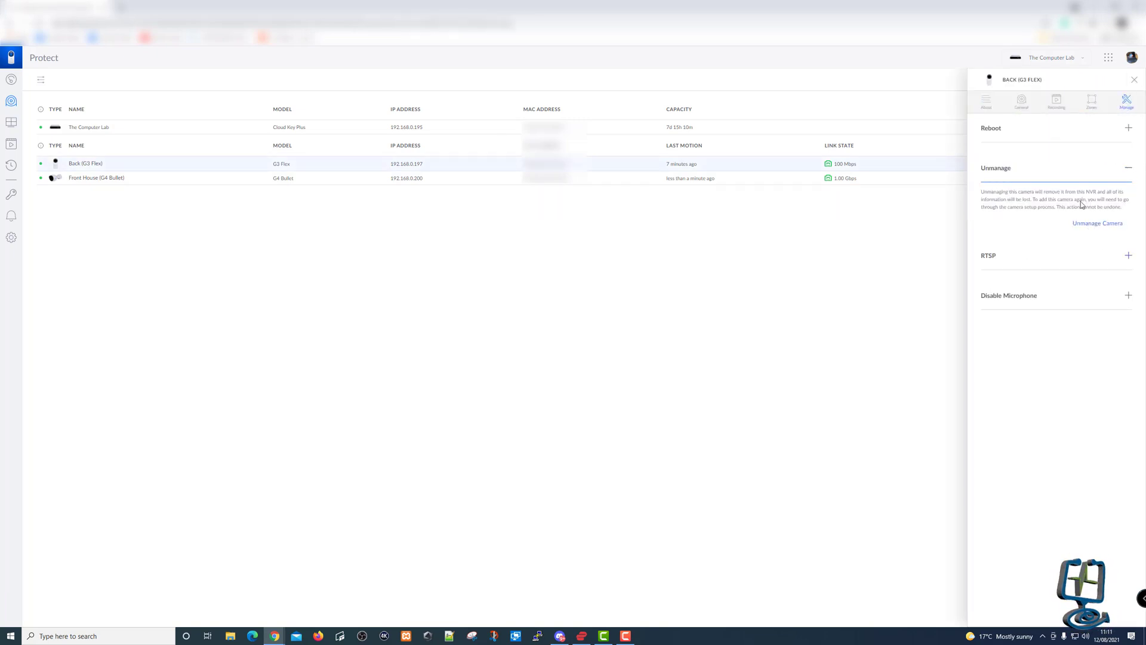
left_click(1135, 80)
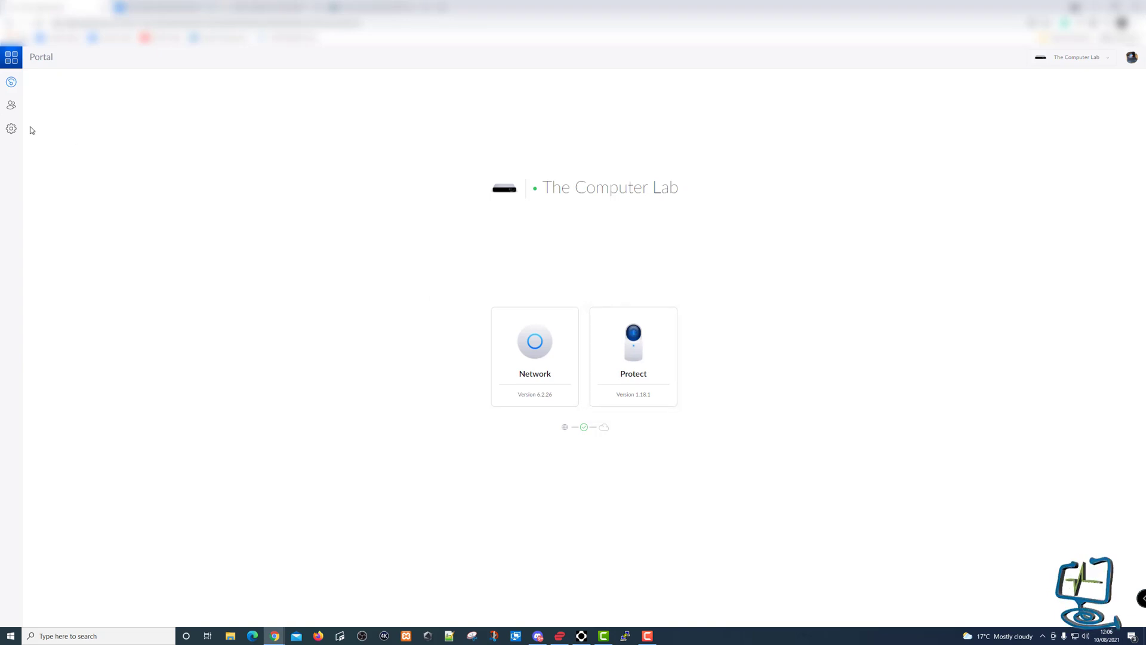
Stop the Protect application from the console's Updates settings.
left_click(12, 129)
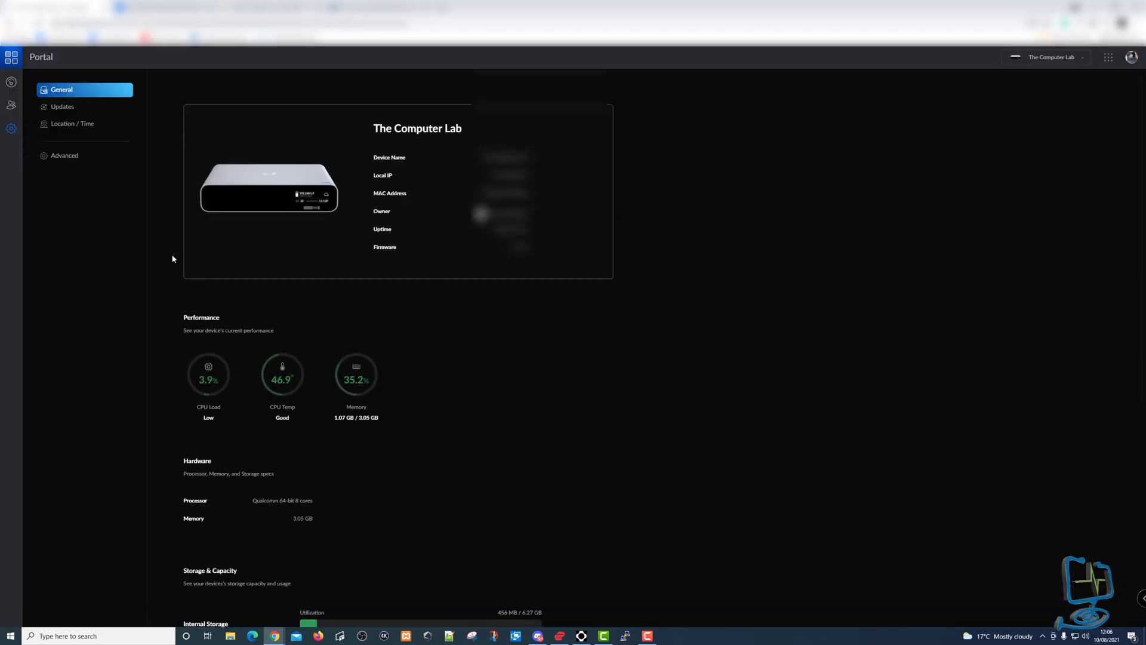
scroll(173, 258, "down", 5)
scroll(173, 258, "up", 5)
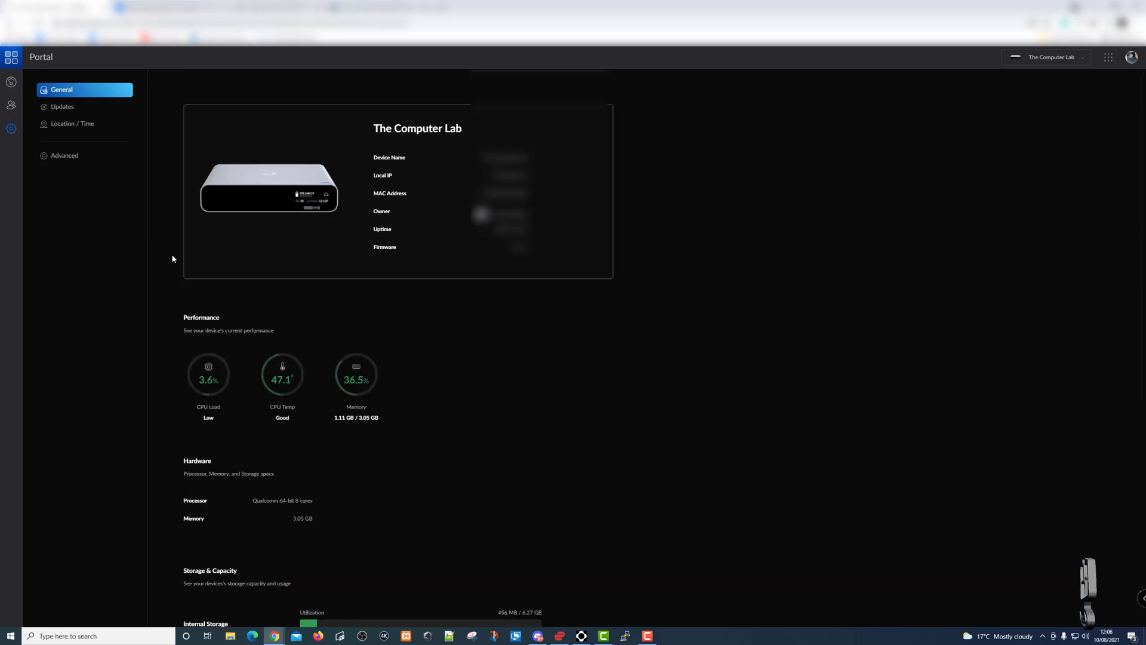
left_click(57, 108)
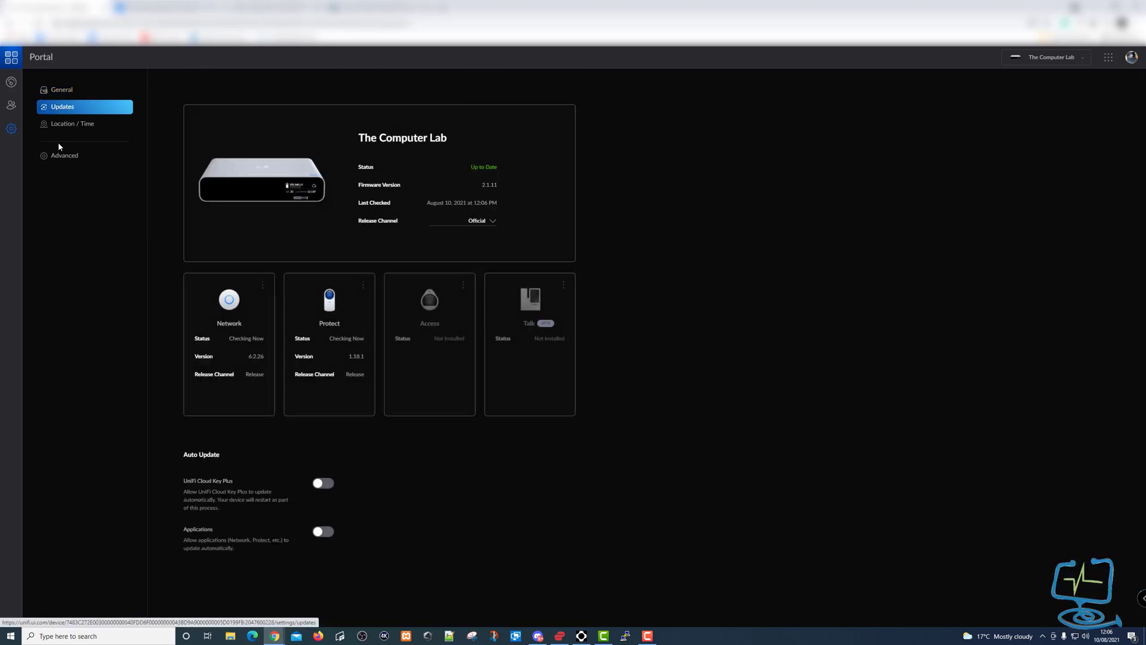
left_click(363, 286)
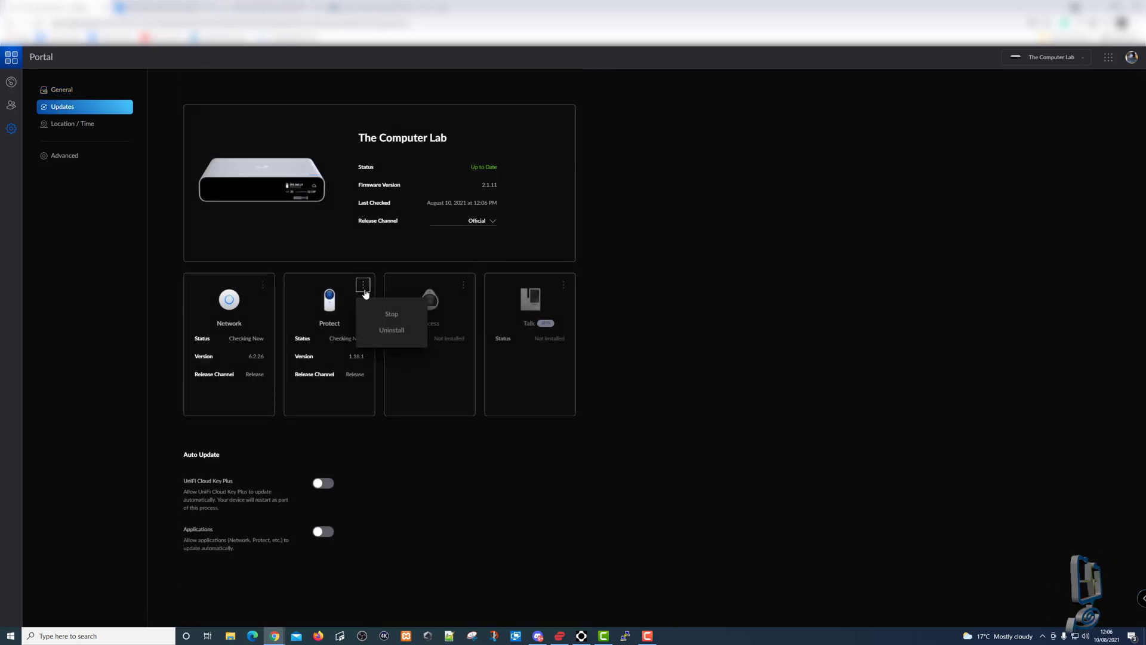
left_click(388, 315)
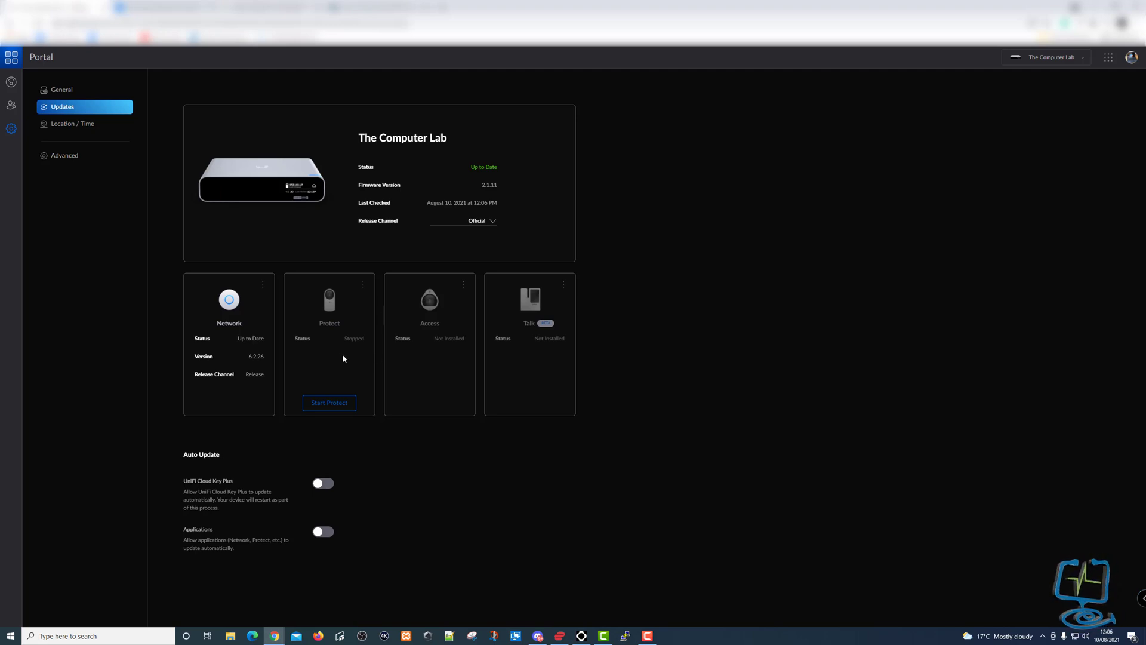
Uninstall Protect and confirm the removal.
left_click(363, 285)
left_click(385, 332)
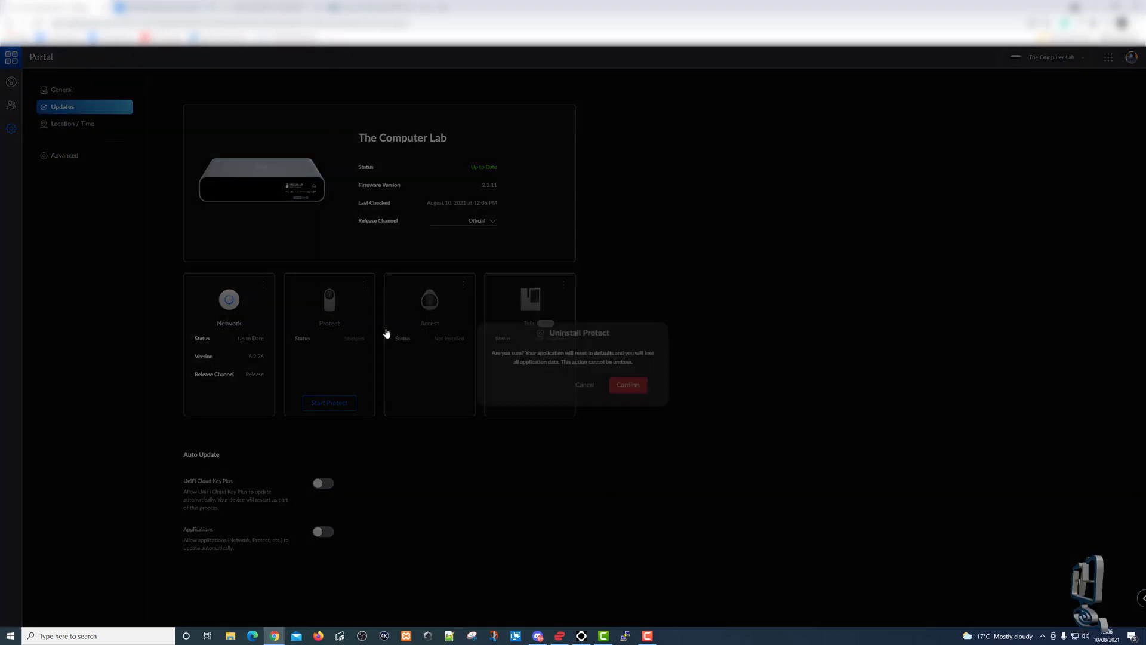
left_click(628, 357)
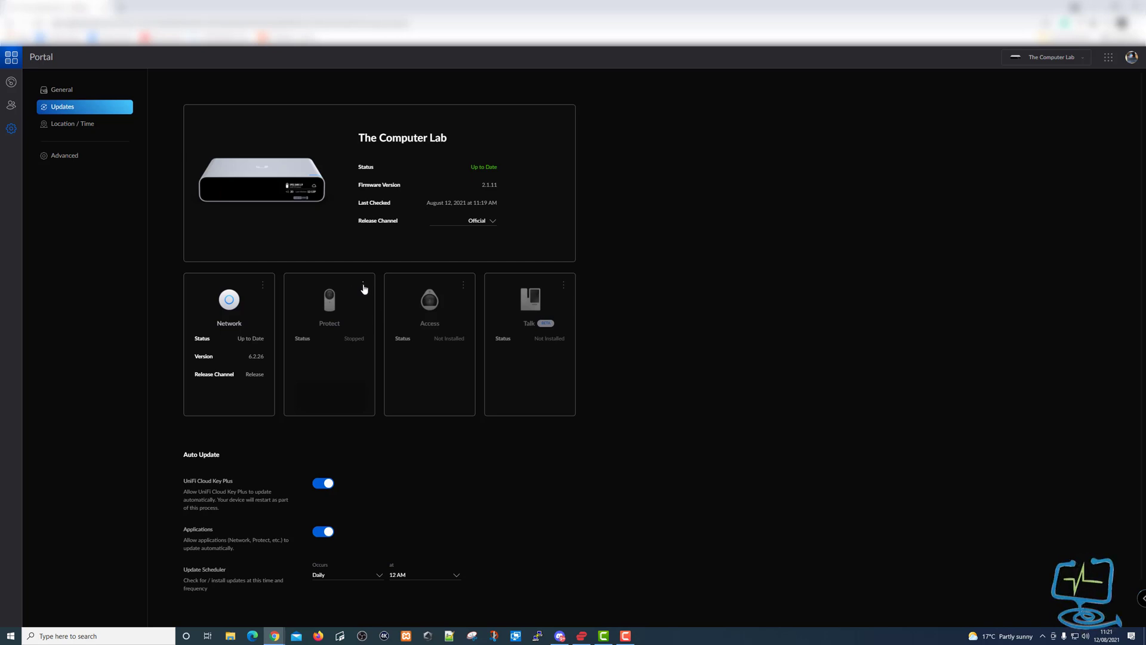
Install Protect again from its card menu, then return to the dashboard once 1.18.1 is up to date.
left_click(363, 286)
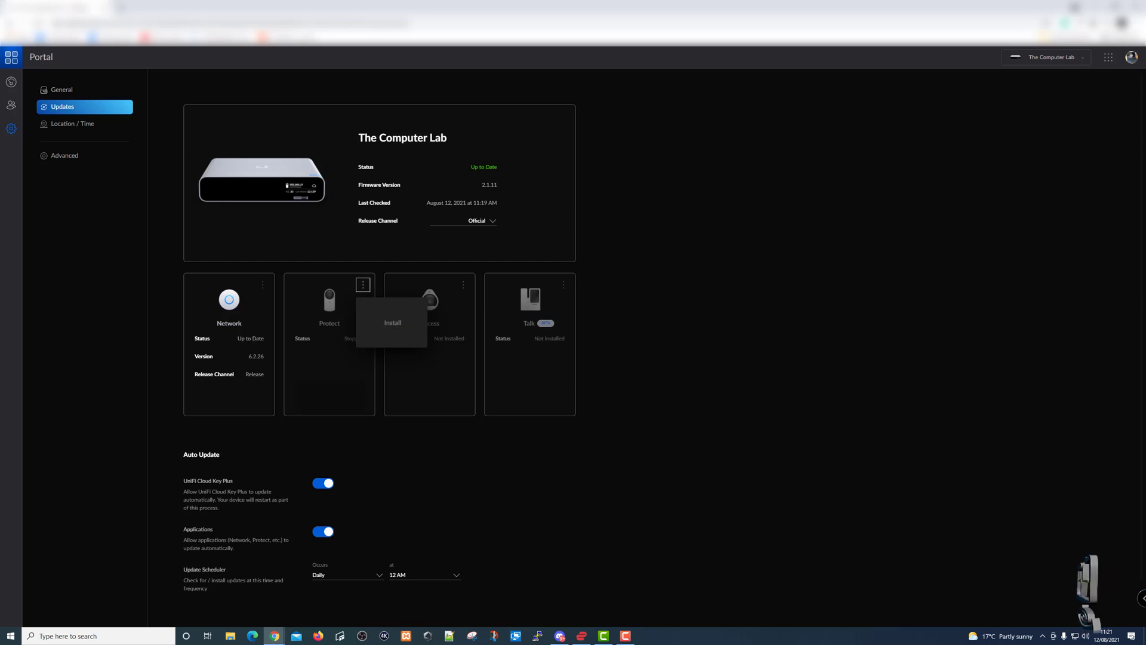
left_click(385, 317)
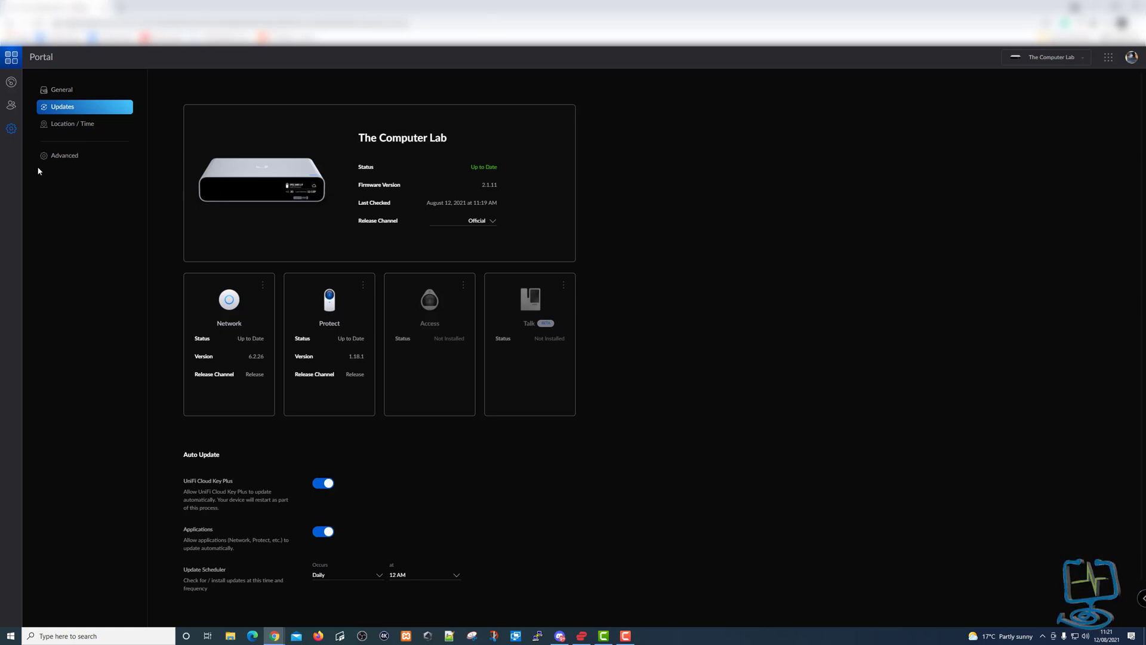
left_click(12, 83)
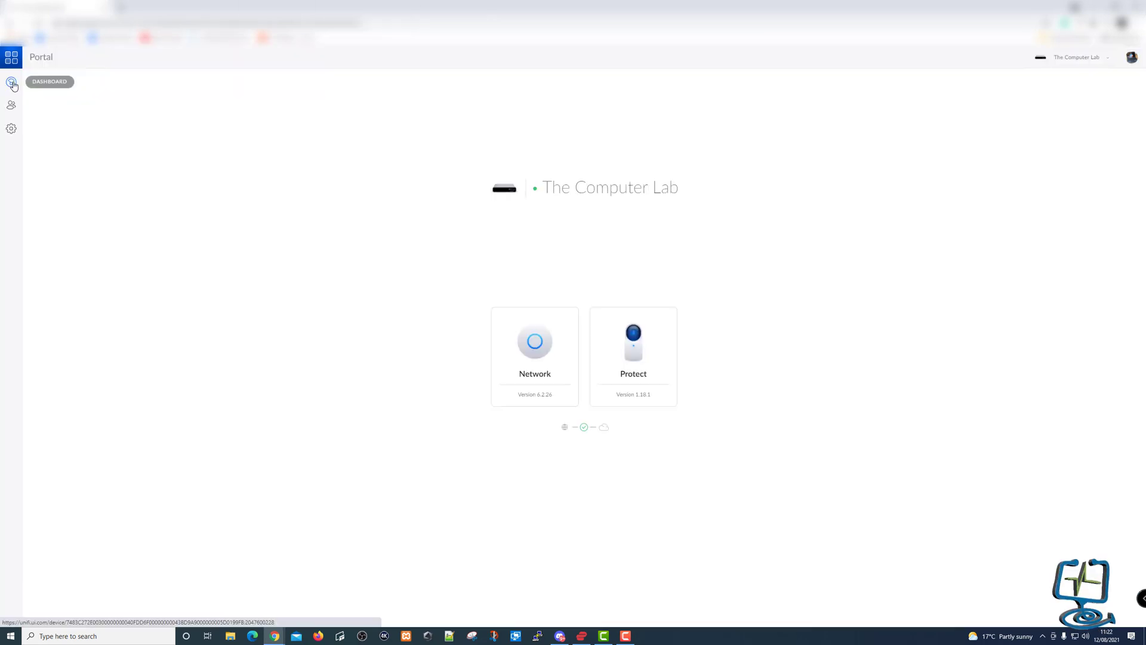
Launch Protect, check Events and Live View, enlarge the driveway feed and open its History playback.
left_click(647, 358)
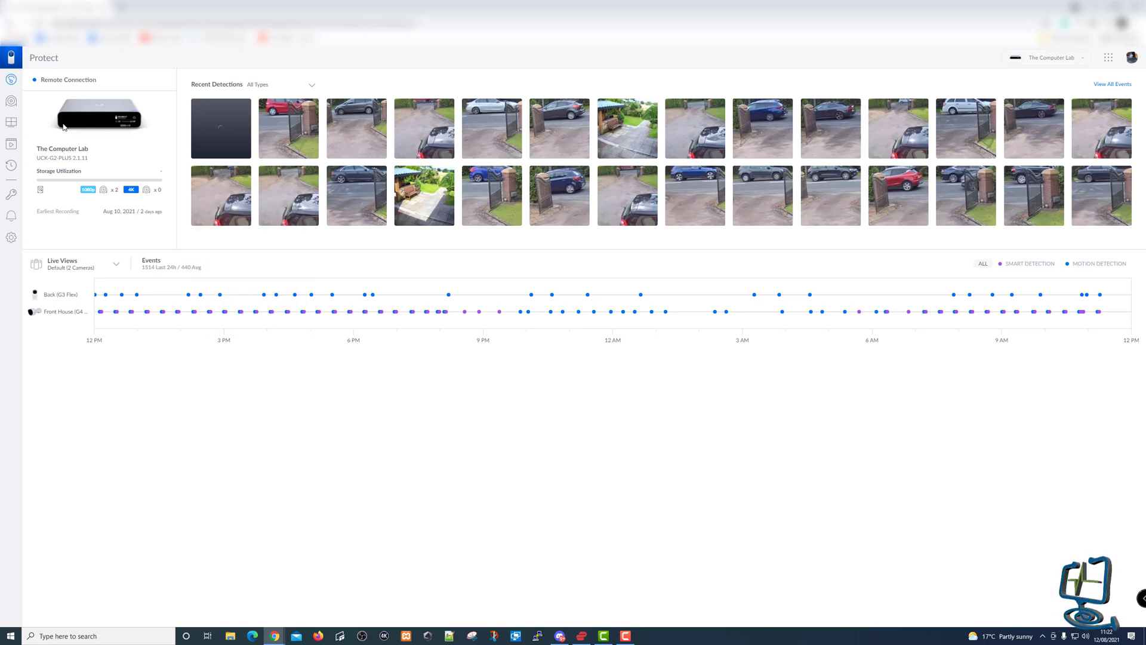
left_click(11, 144)
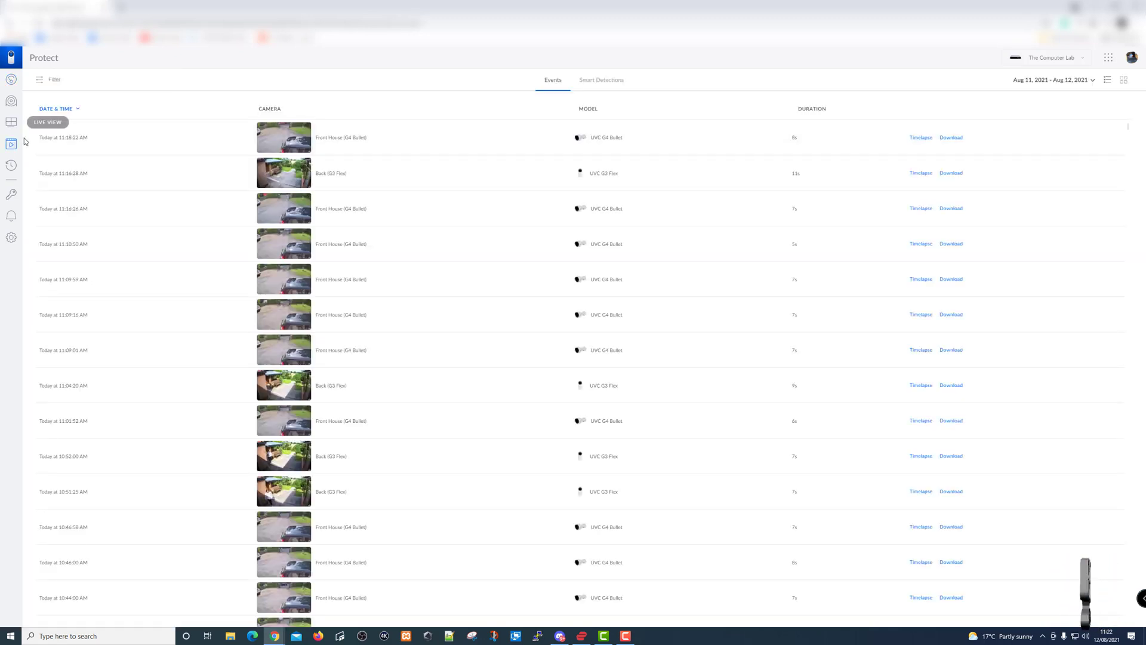
left_click(11, 122)
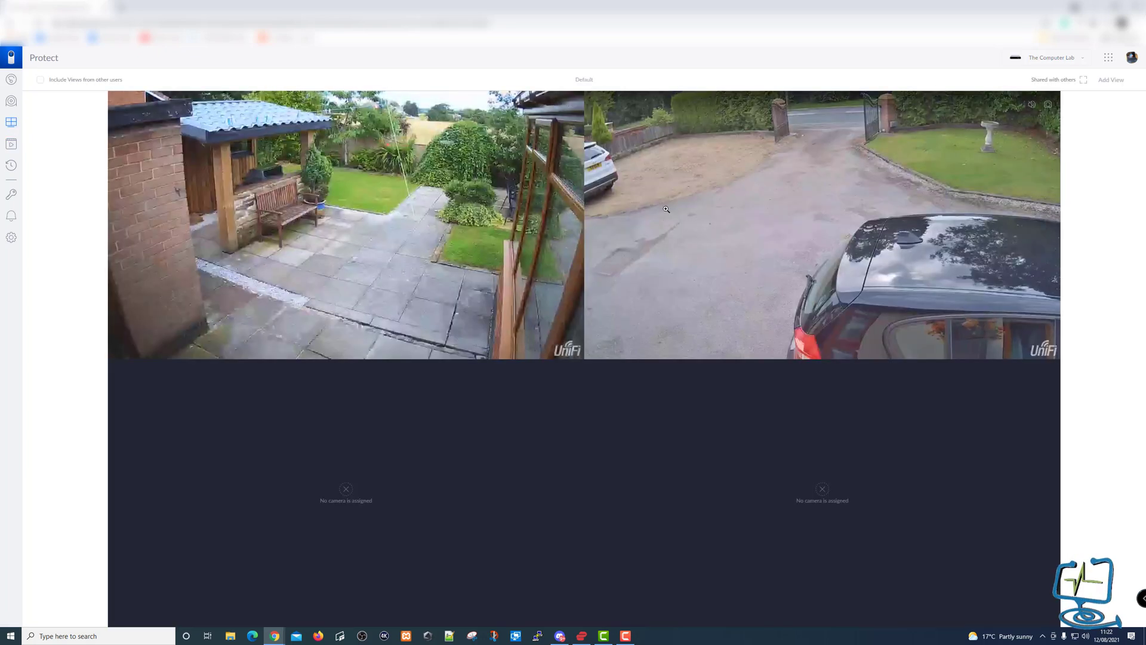
left_click(733, 211)
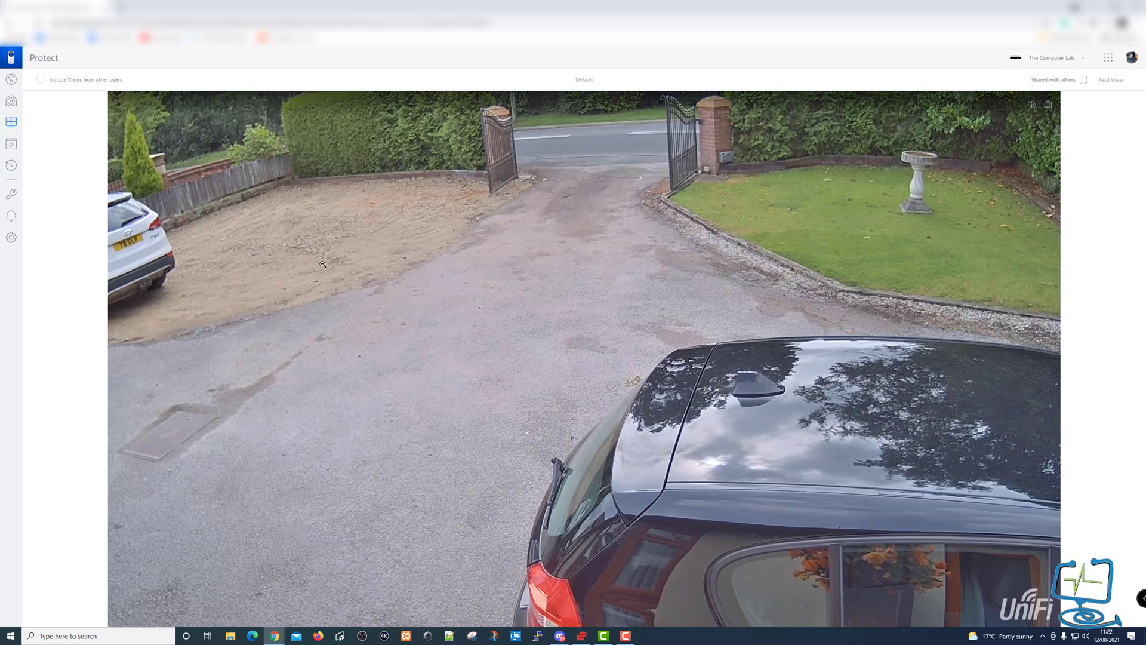
left_click(12, 166)
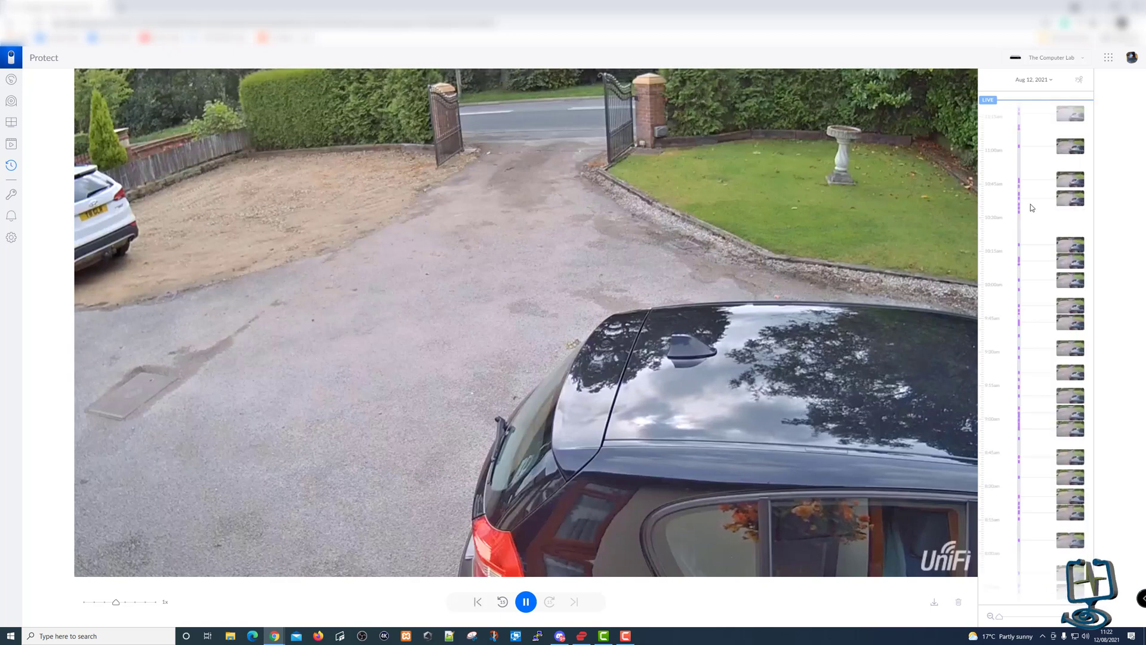
Play driveway recordings from about 10:02, 8:22, 6:02 and 4:30am on the timeline.
left_click(1081, 279)
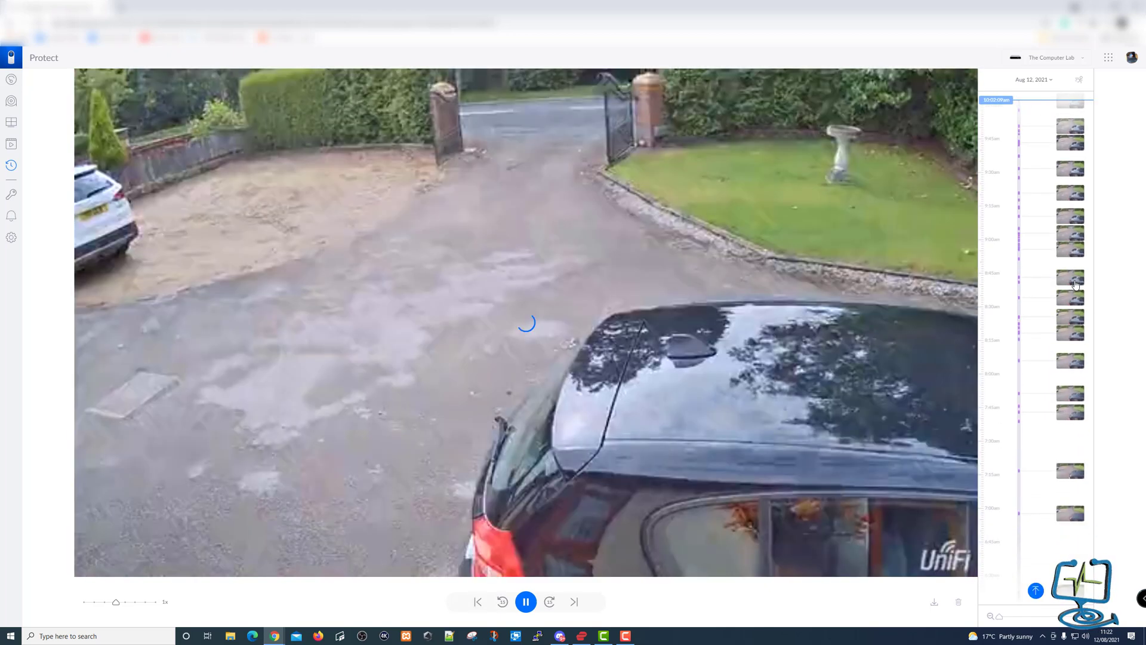
left_click(1069, 332)
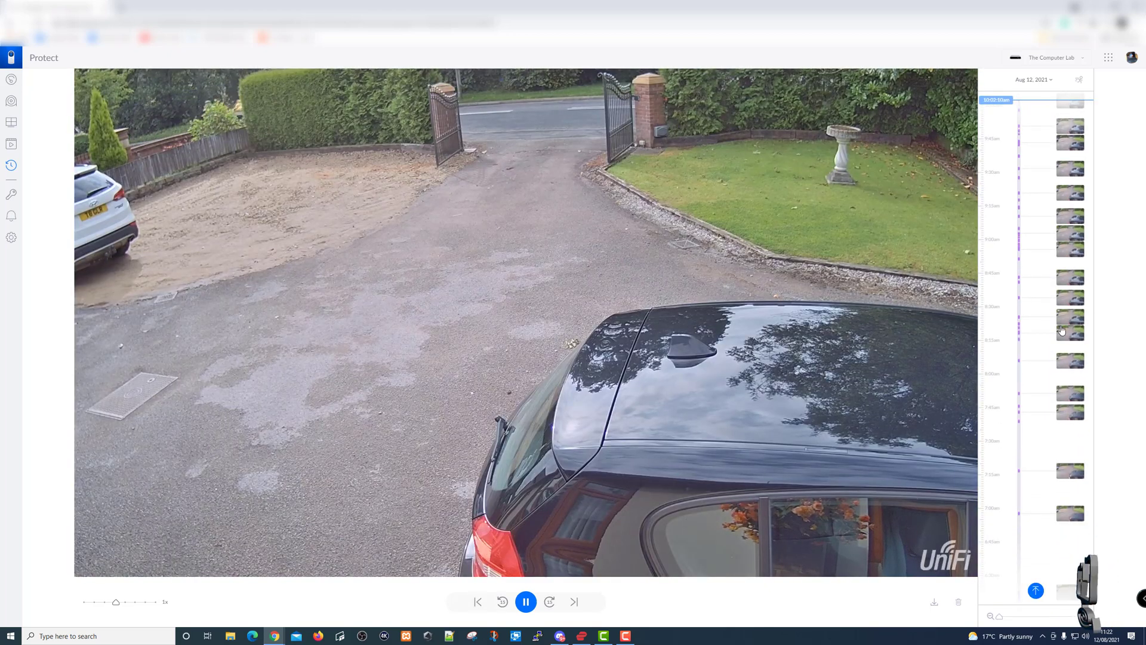
left_click(1036, 326)
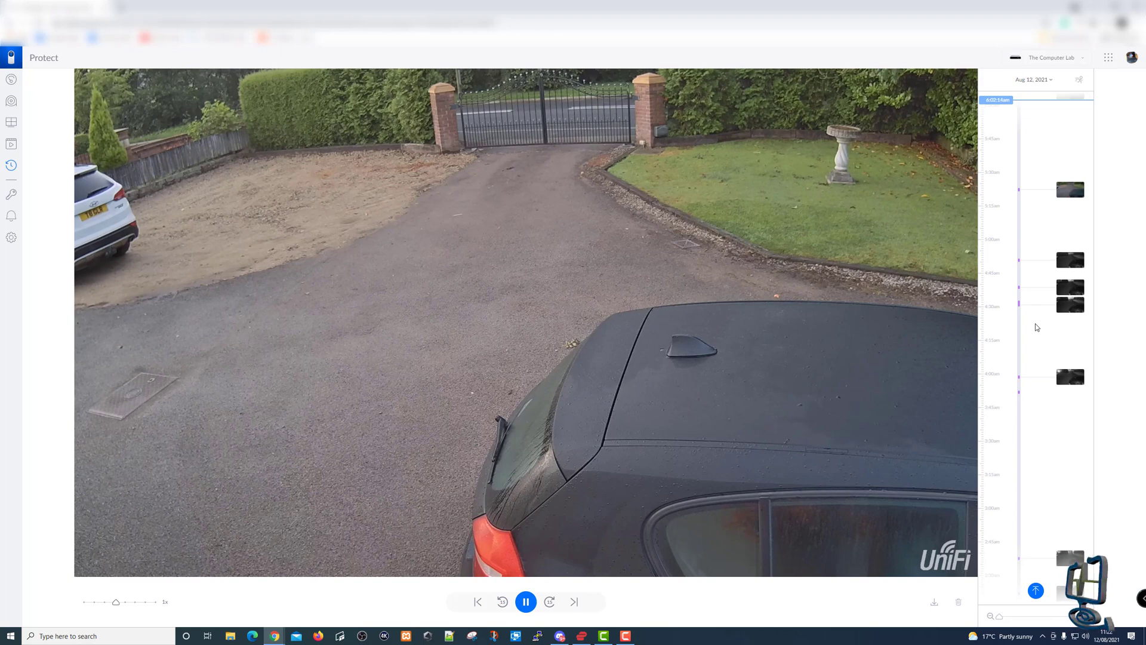
left_click(1074, 303)
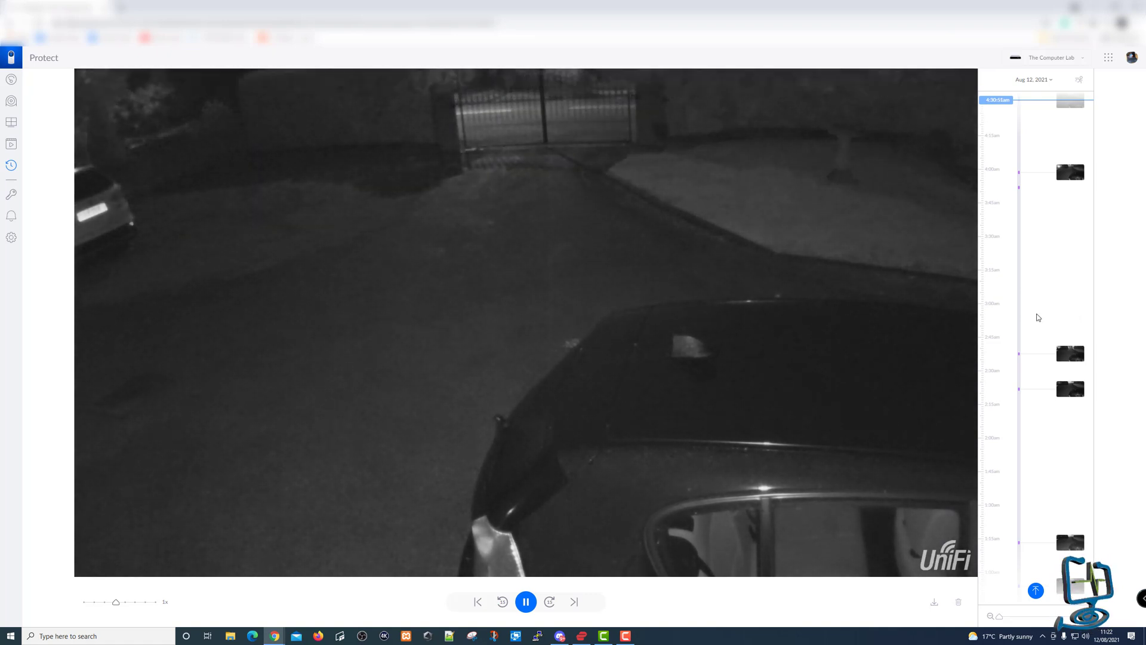
scroll(1037, 318, "up", 4)
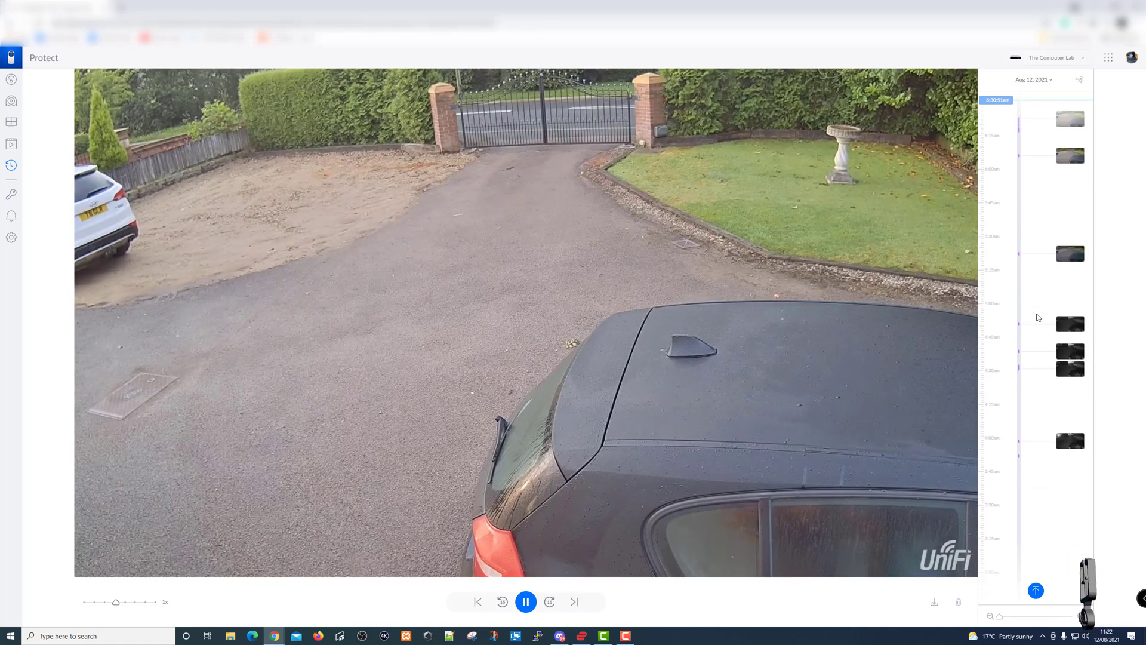
scroll(1037, 317, "up", 4)
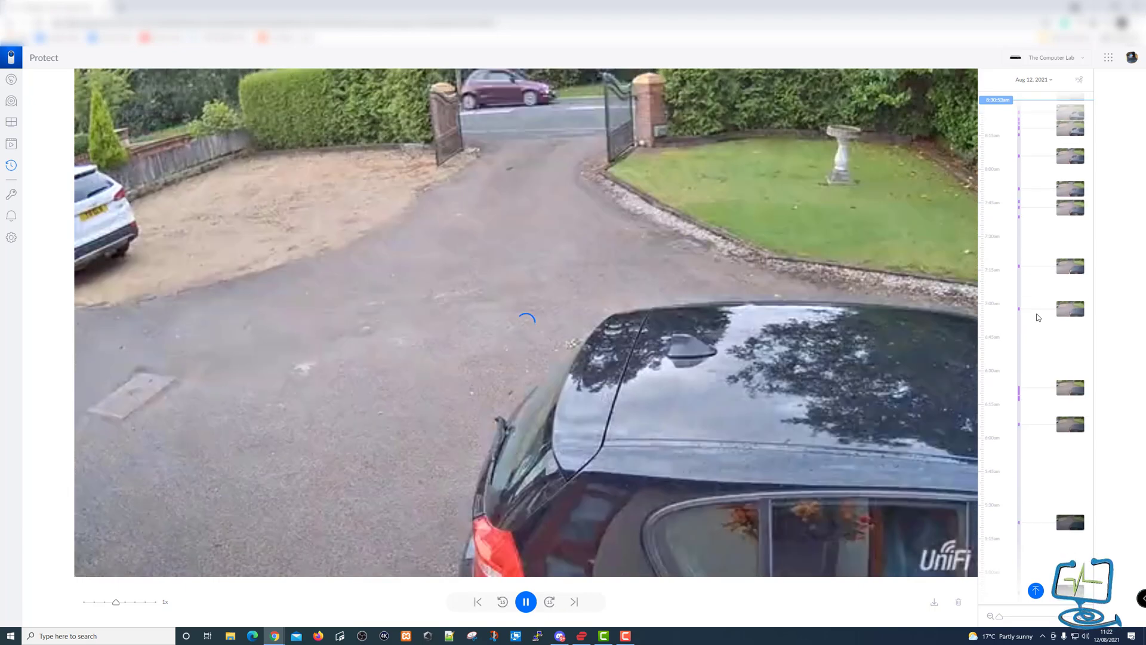